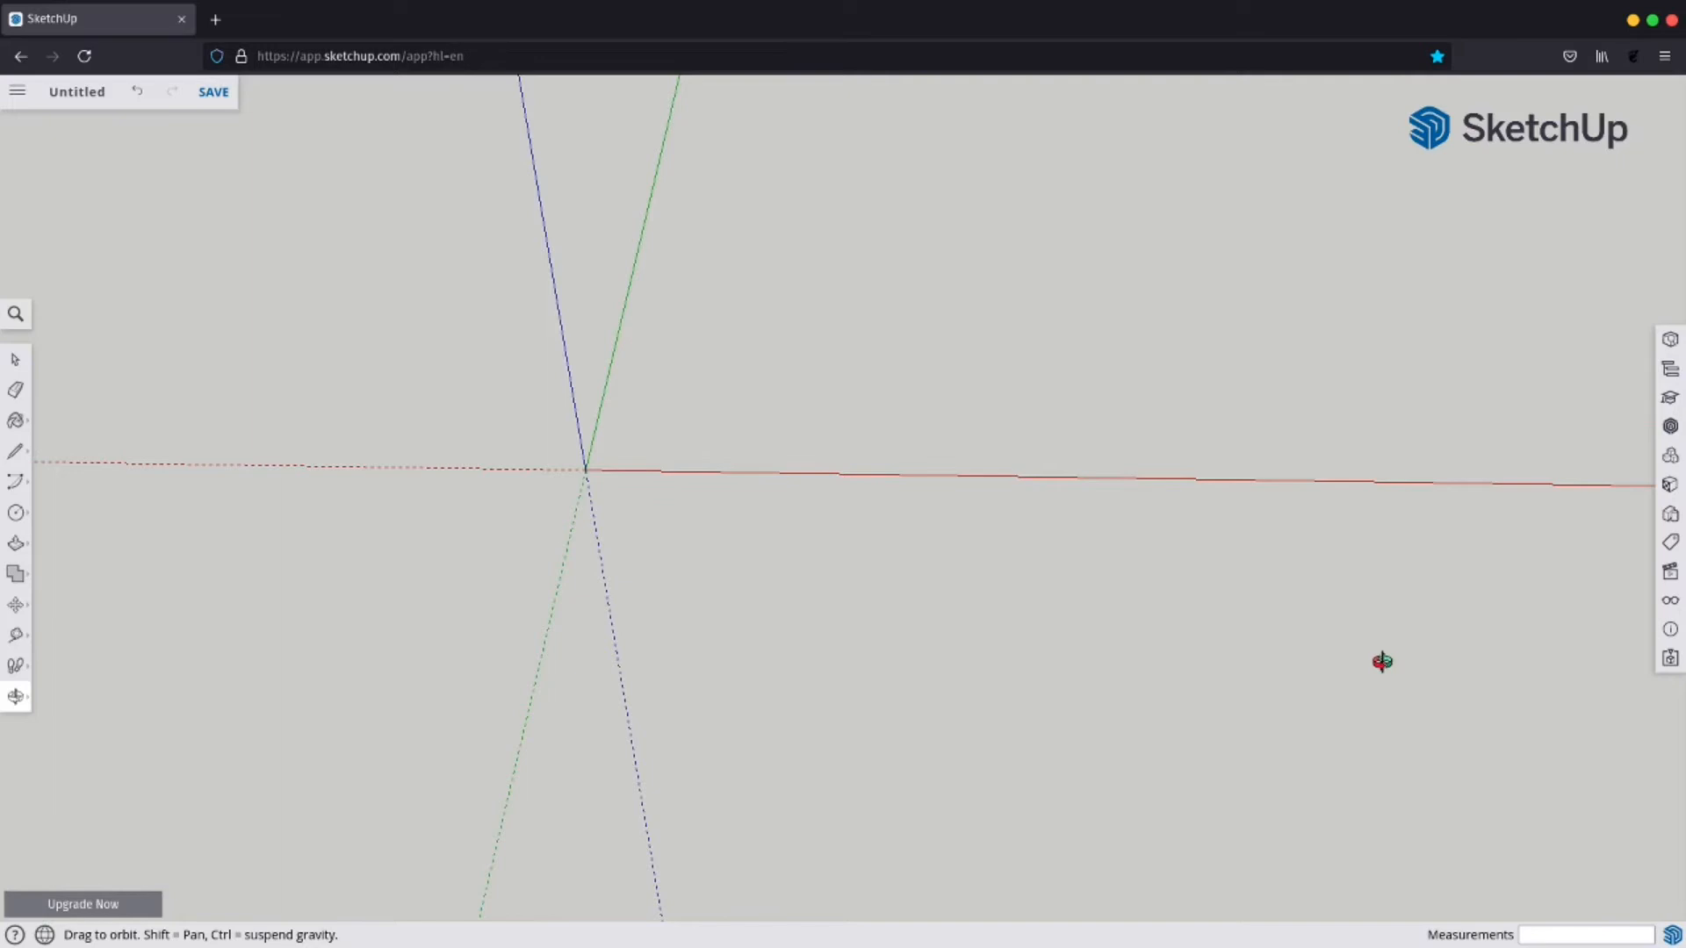
Draw a rectangle on the ground plane from the origin, extending about 5,380,000 mm along the red axis.
left_click(17, 479)
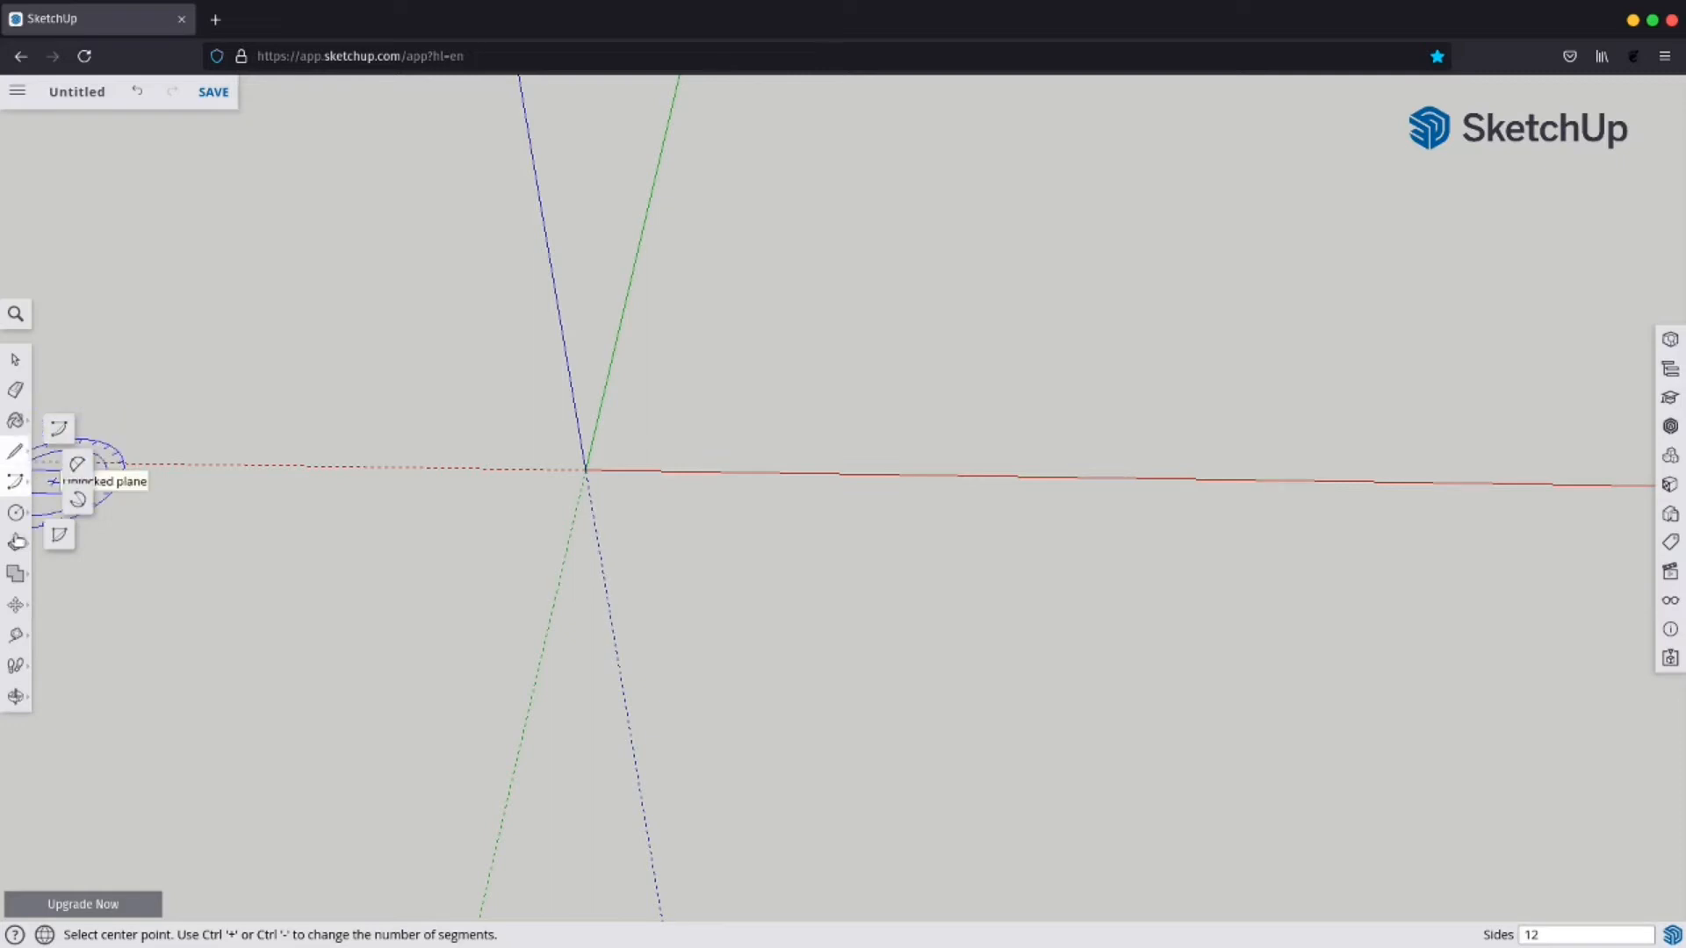
left_click(16, 507)
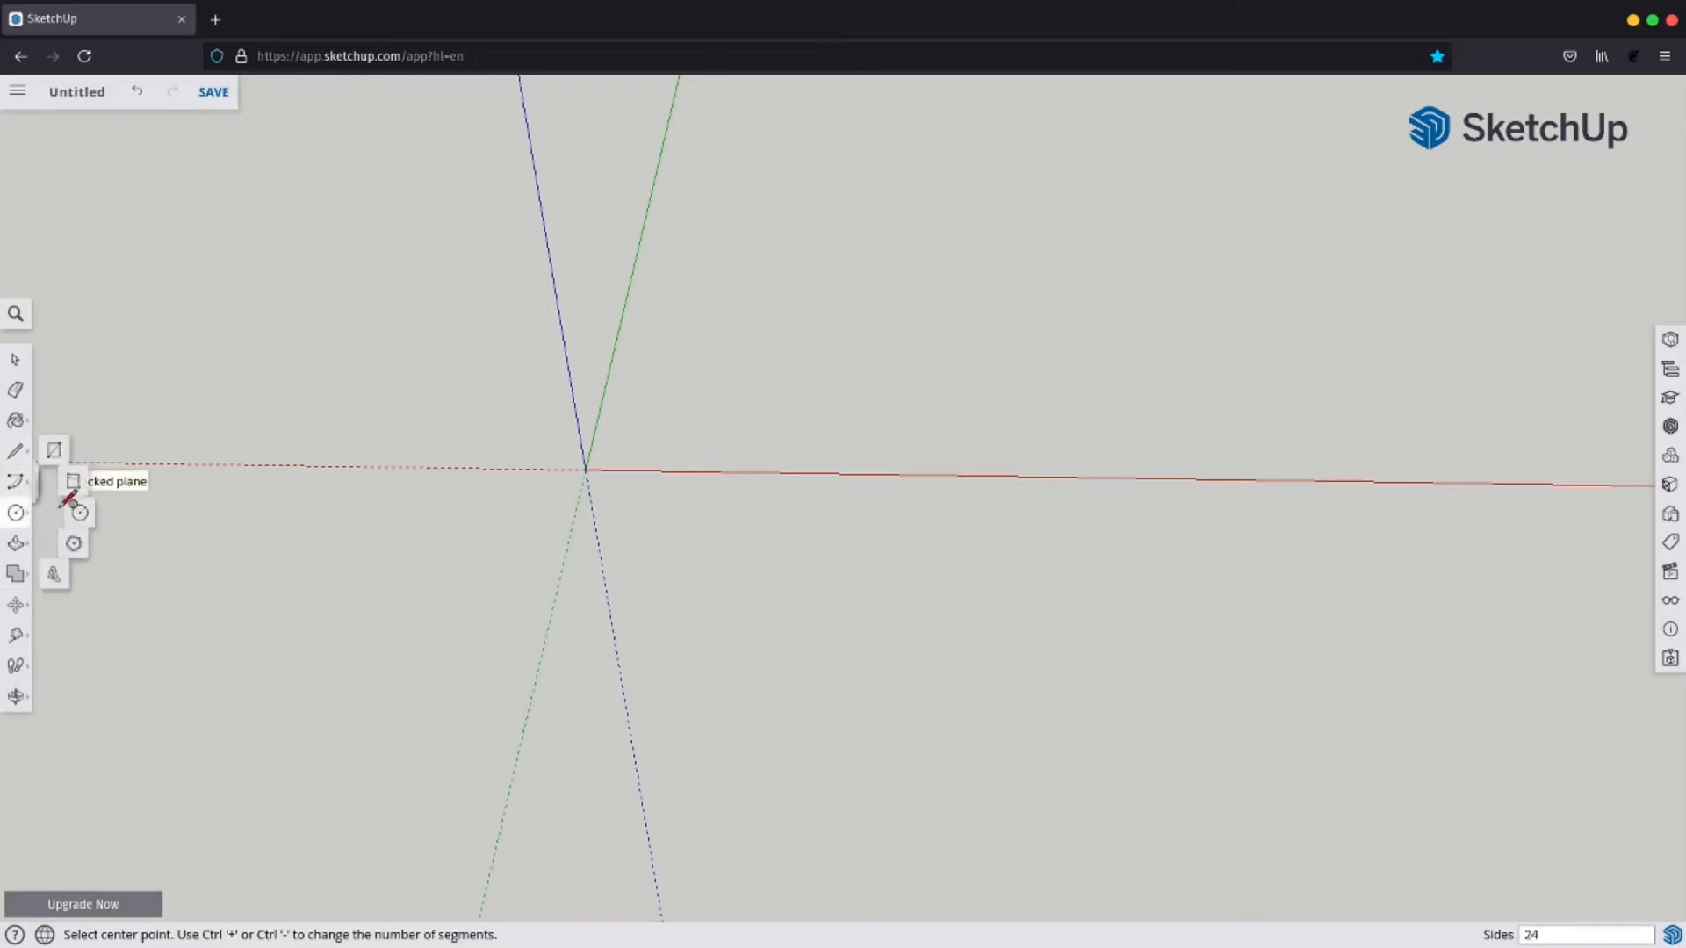
left_click(81, 477)
left_click(18, 507)
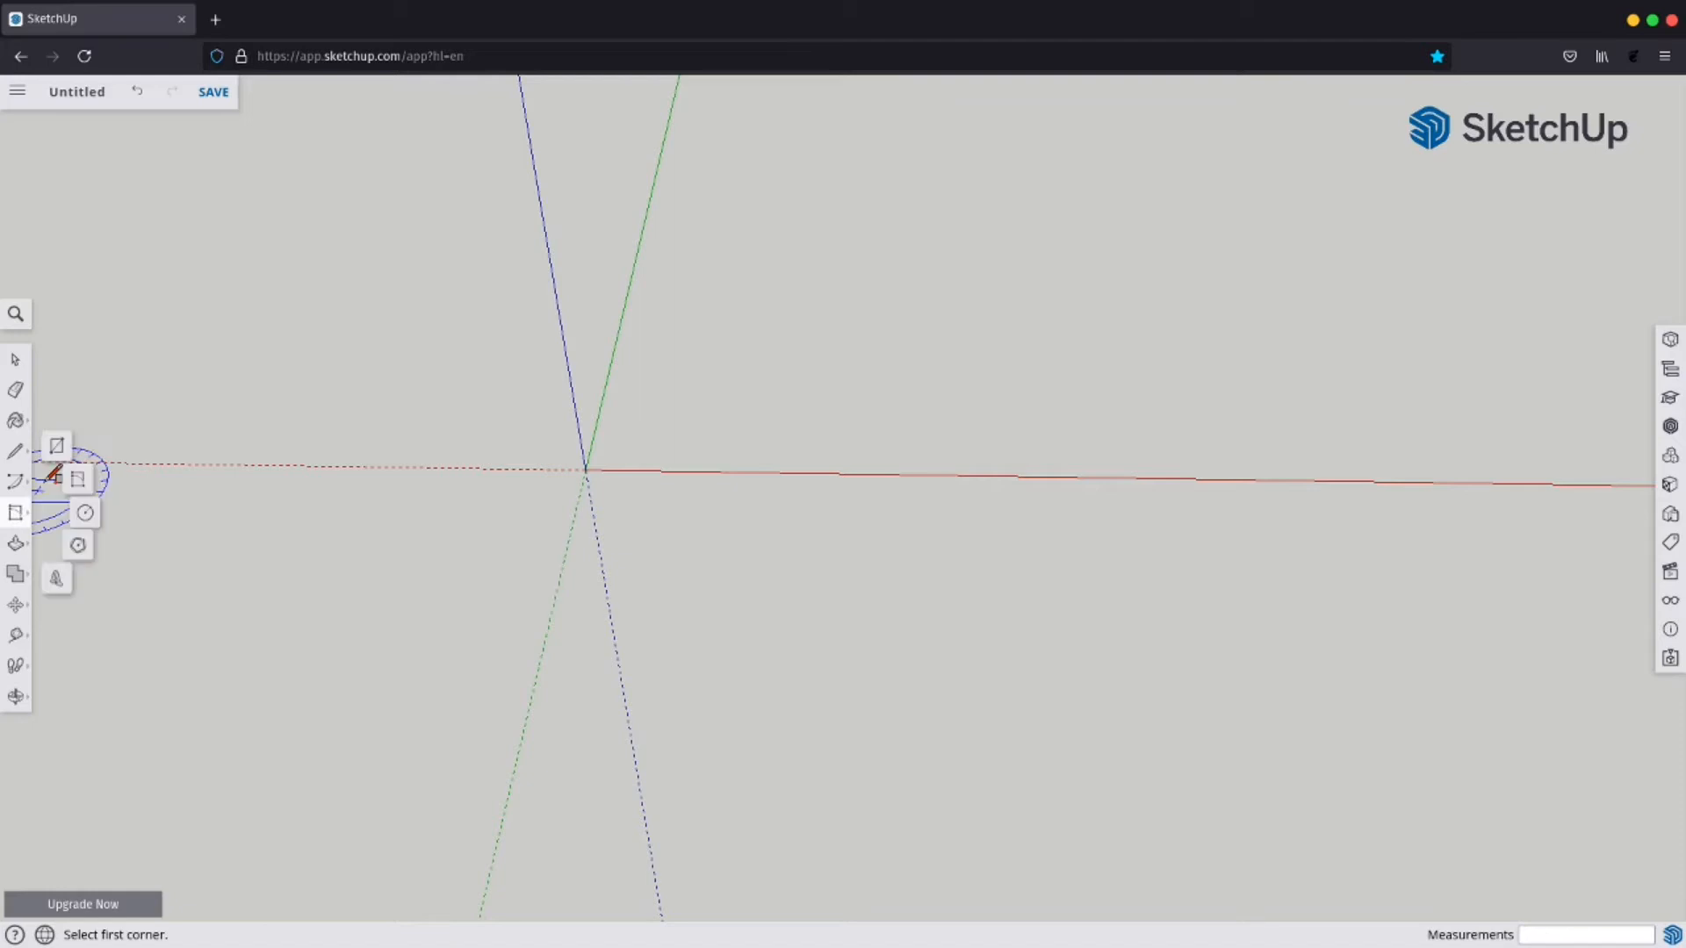
left_click(56, 448)
scroll(568, 527, "down", 4)
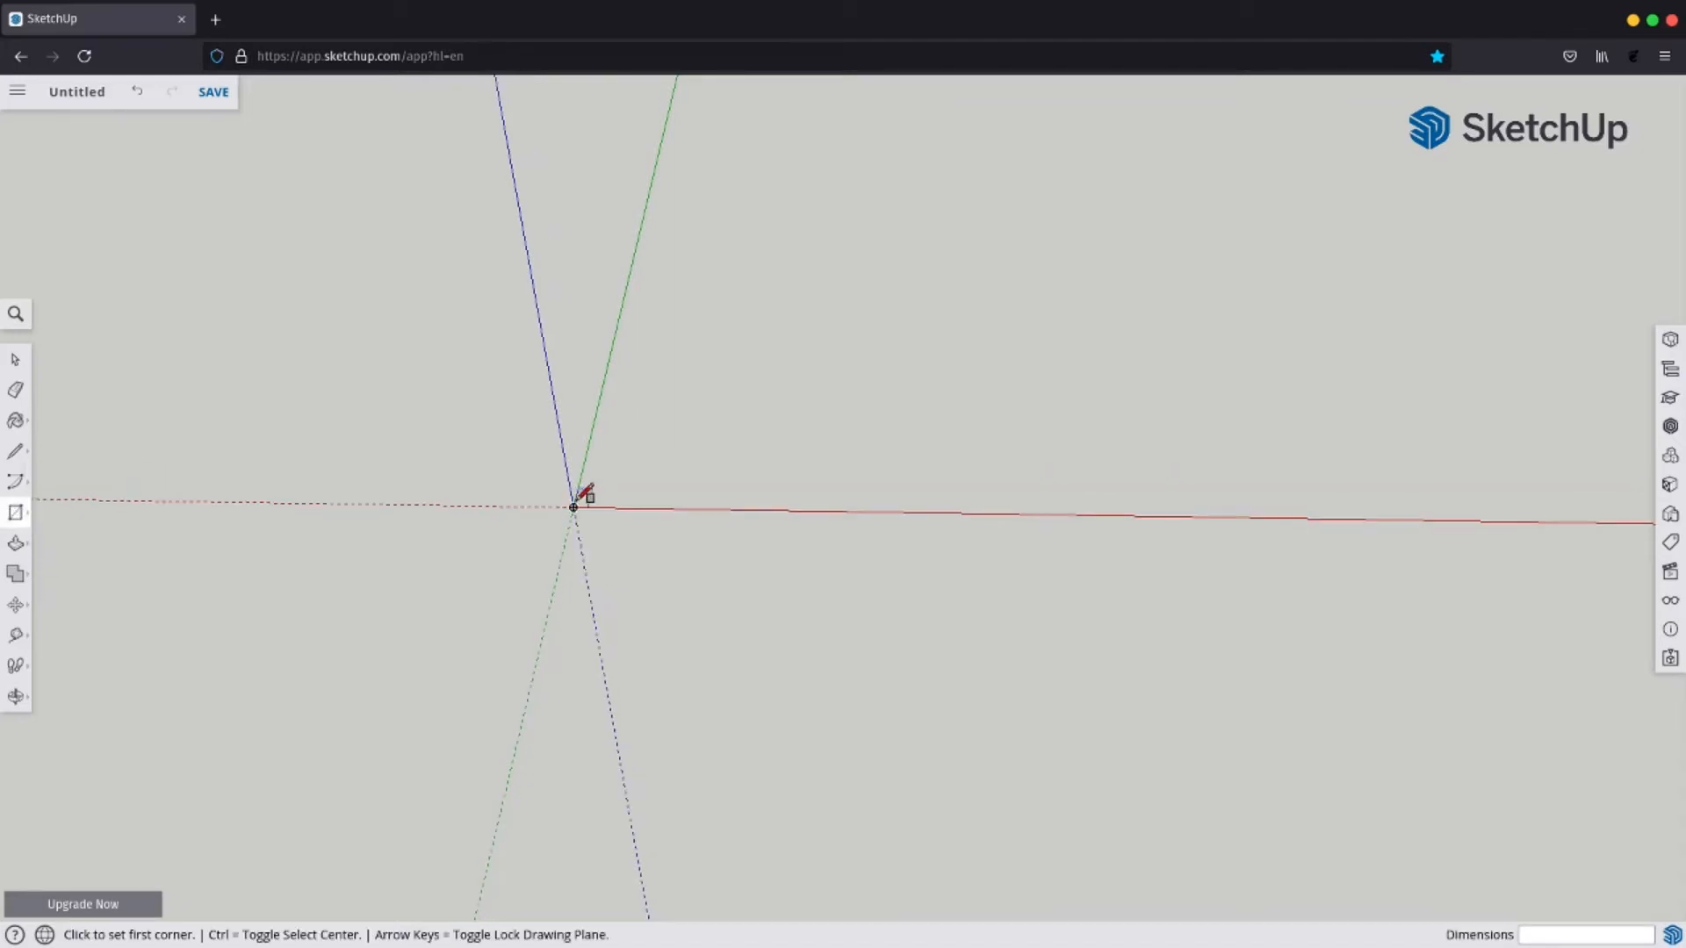
left_click(574, 507)
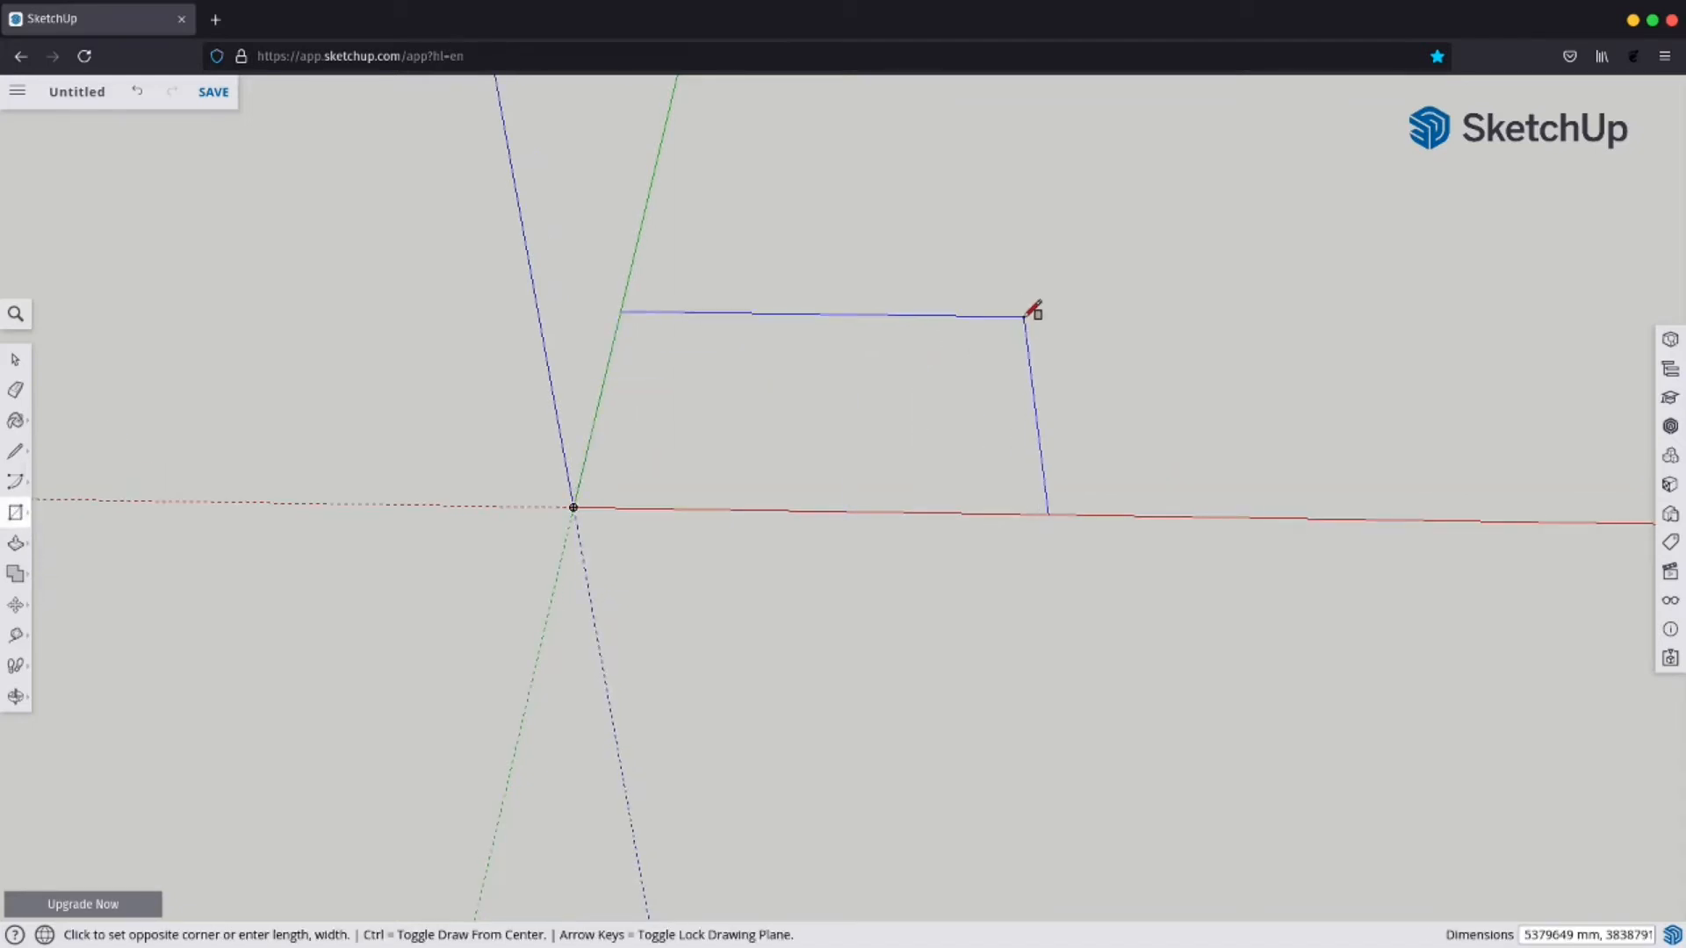
left_click(1027, 313)
scroll(792, 412, "up", 3)
scroll(782, 418, "down", 1)
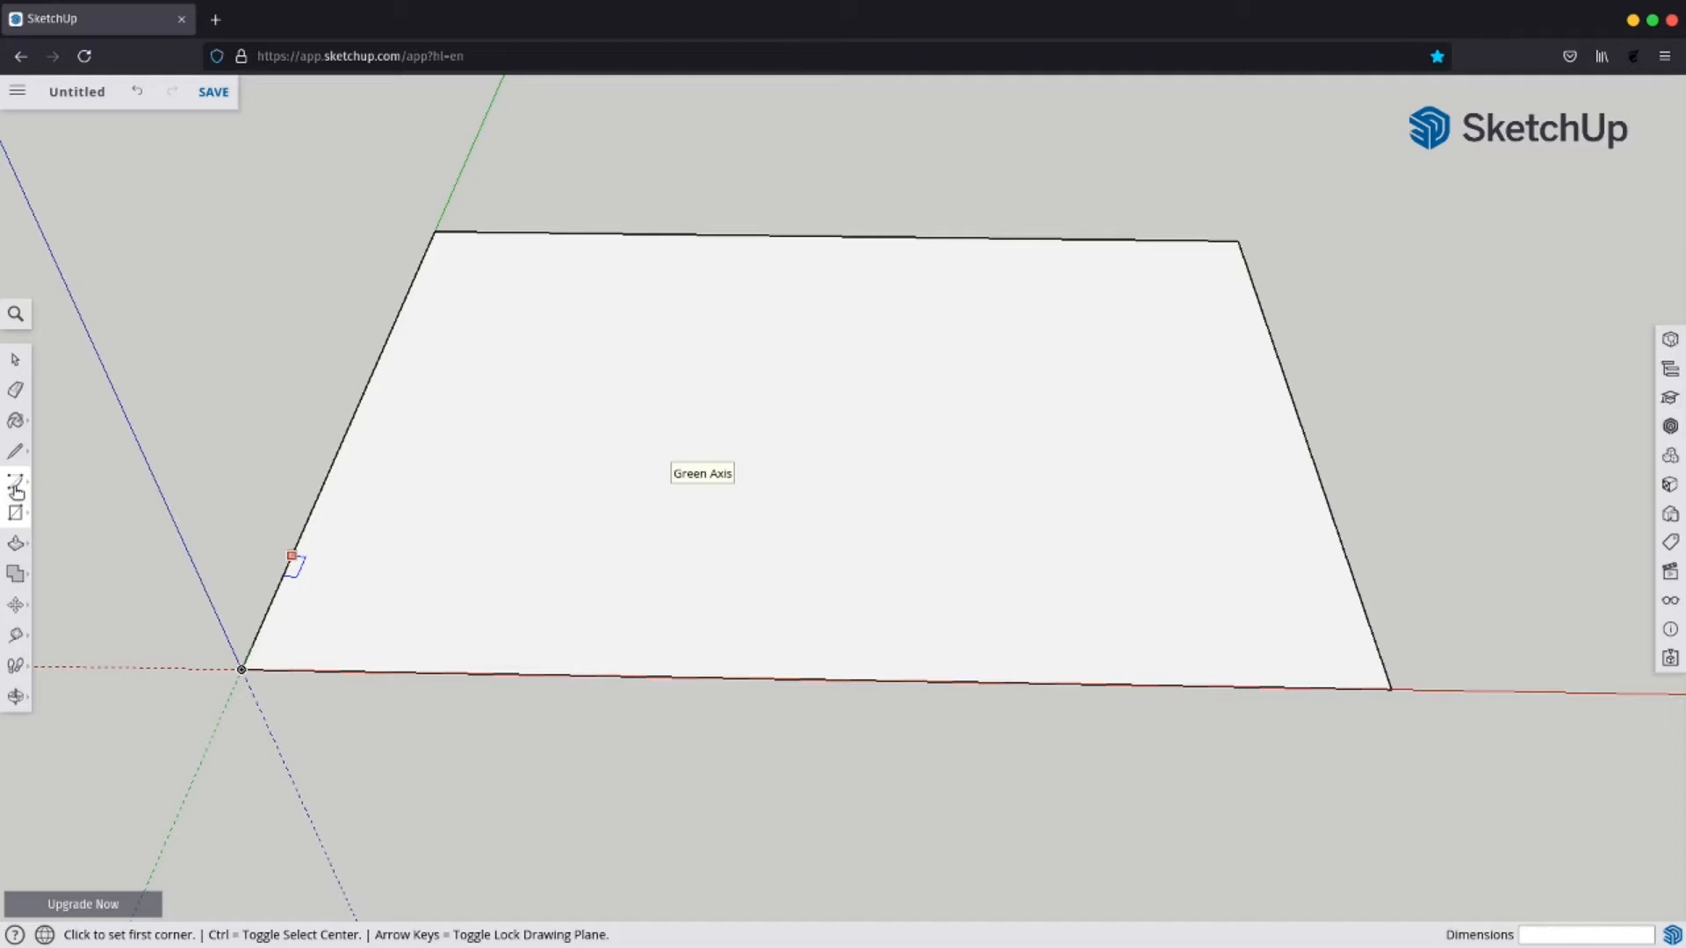
Draw a 90° arc on the rectangle's face, centred at the midpoint of the front edge and ending on that edge.
left_click(18, 490)
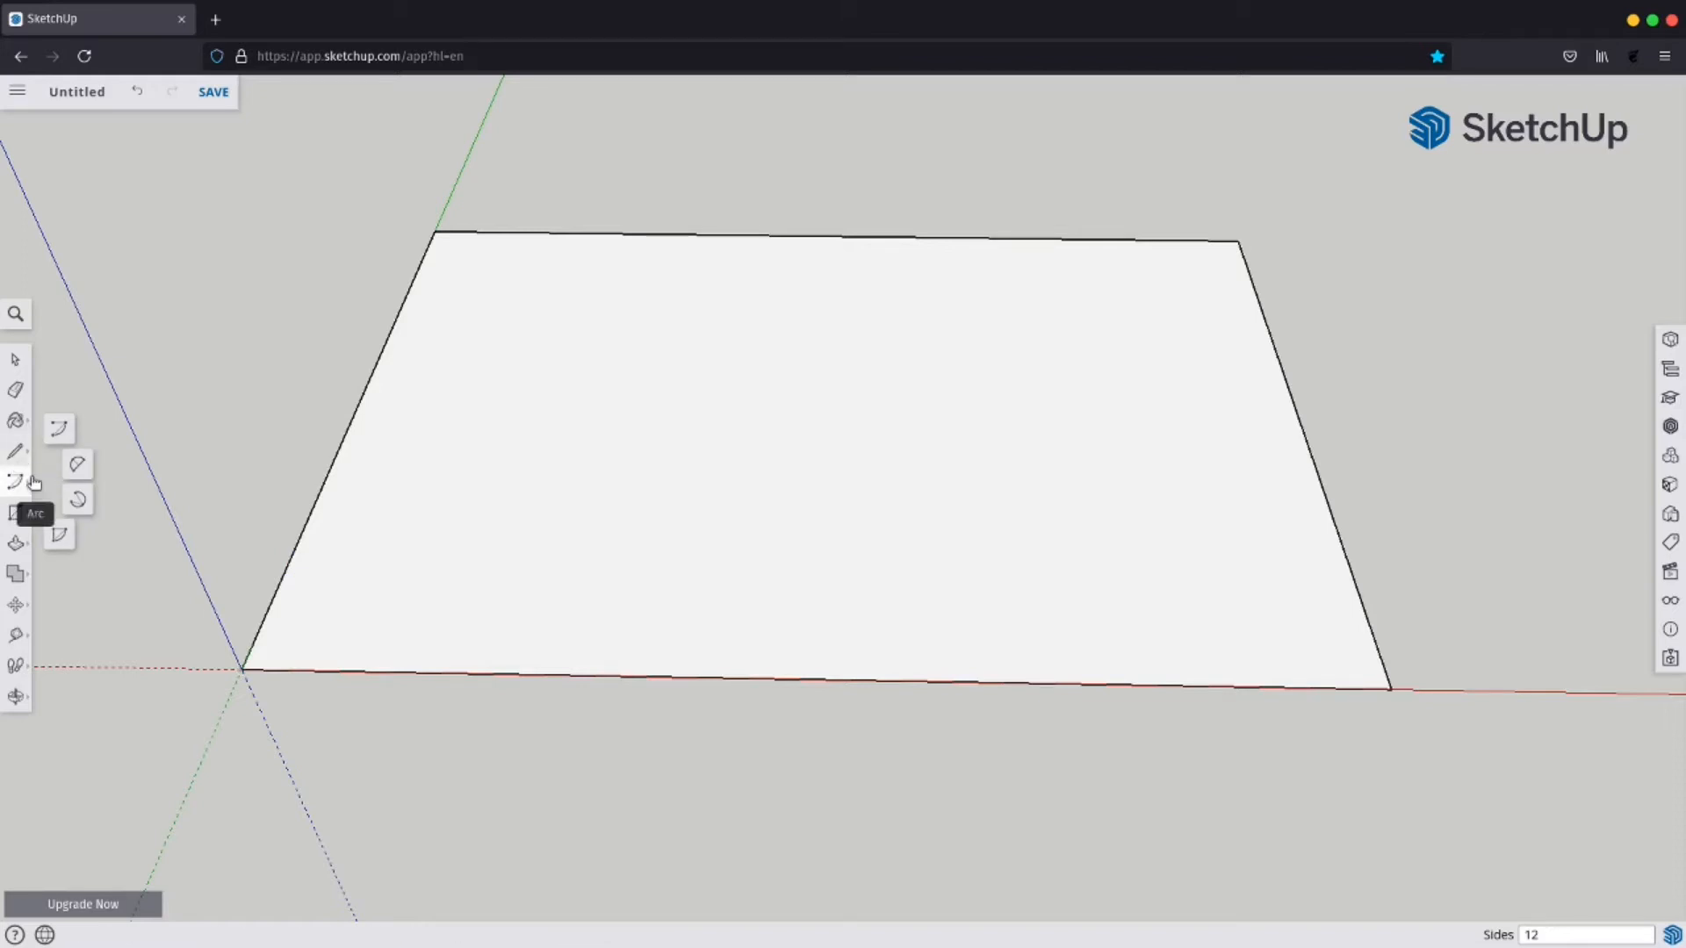
left_click(59, 430)
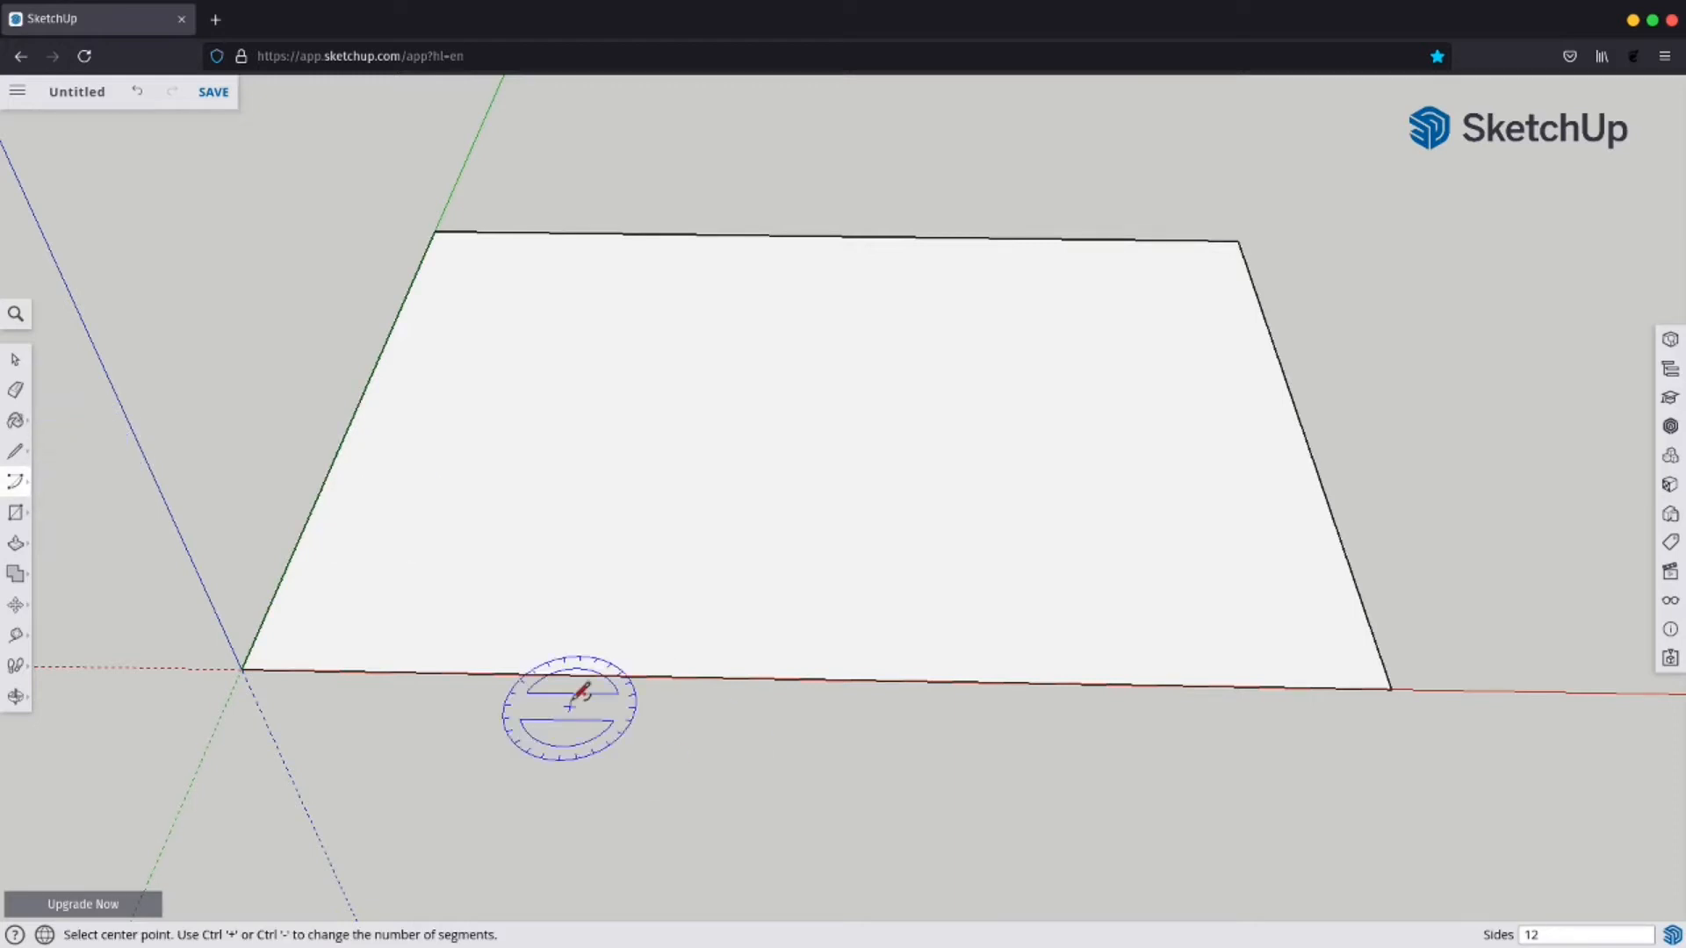
left_click(812, 679)
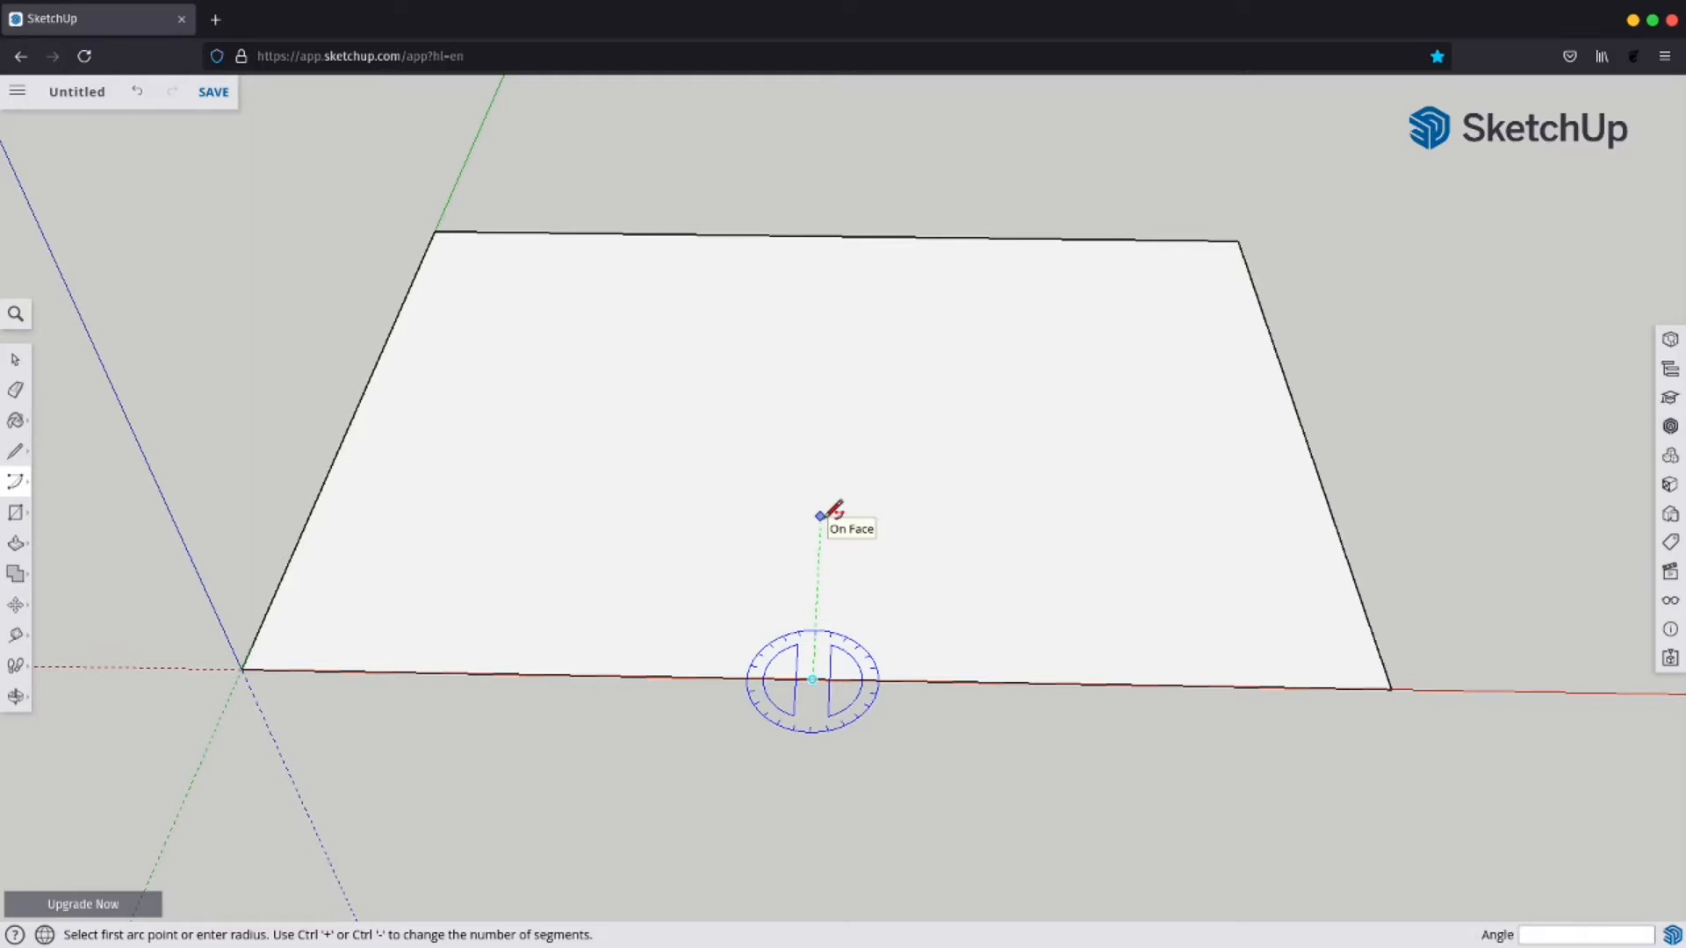
left_click(852, 518)
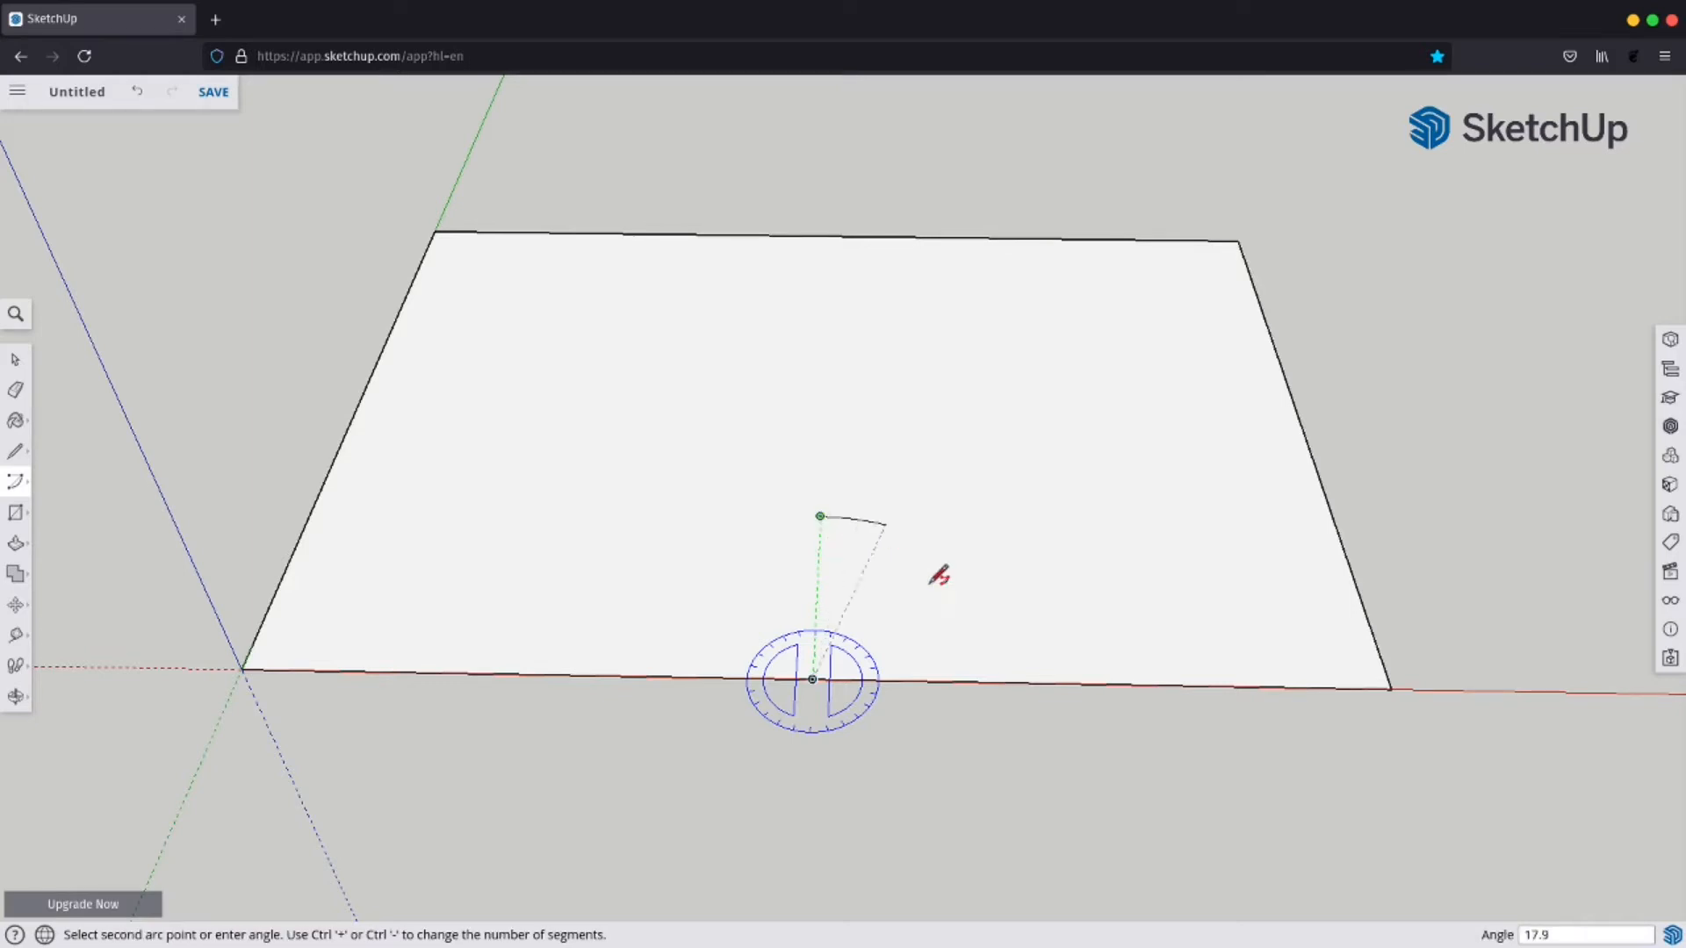
left_click(992, 681)
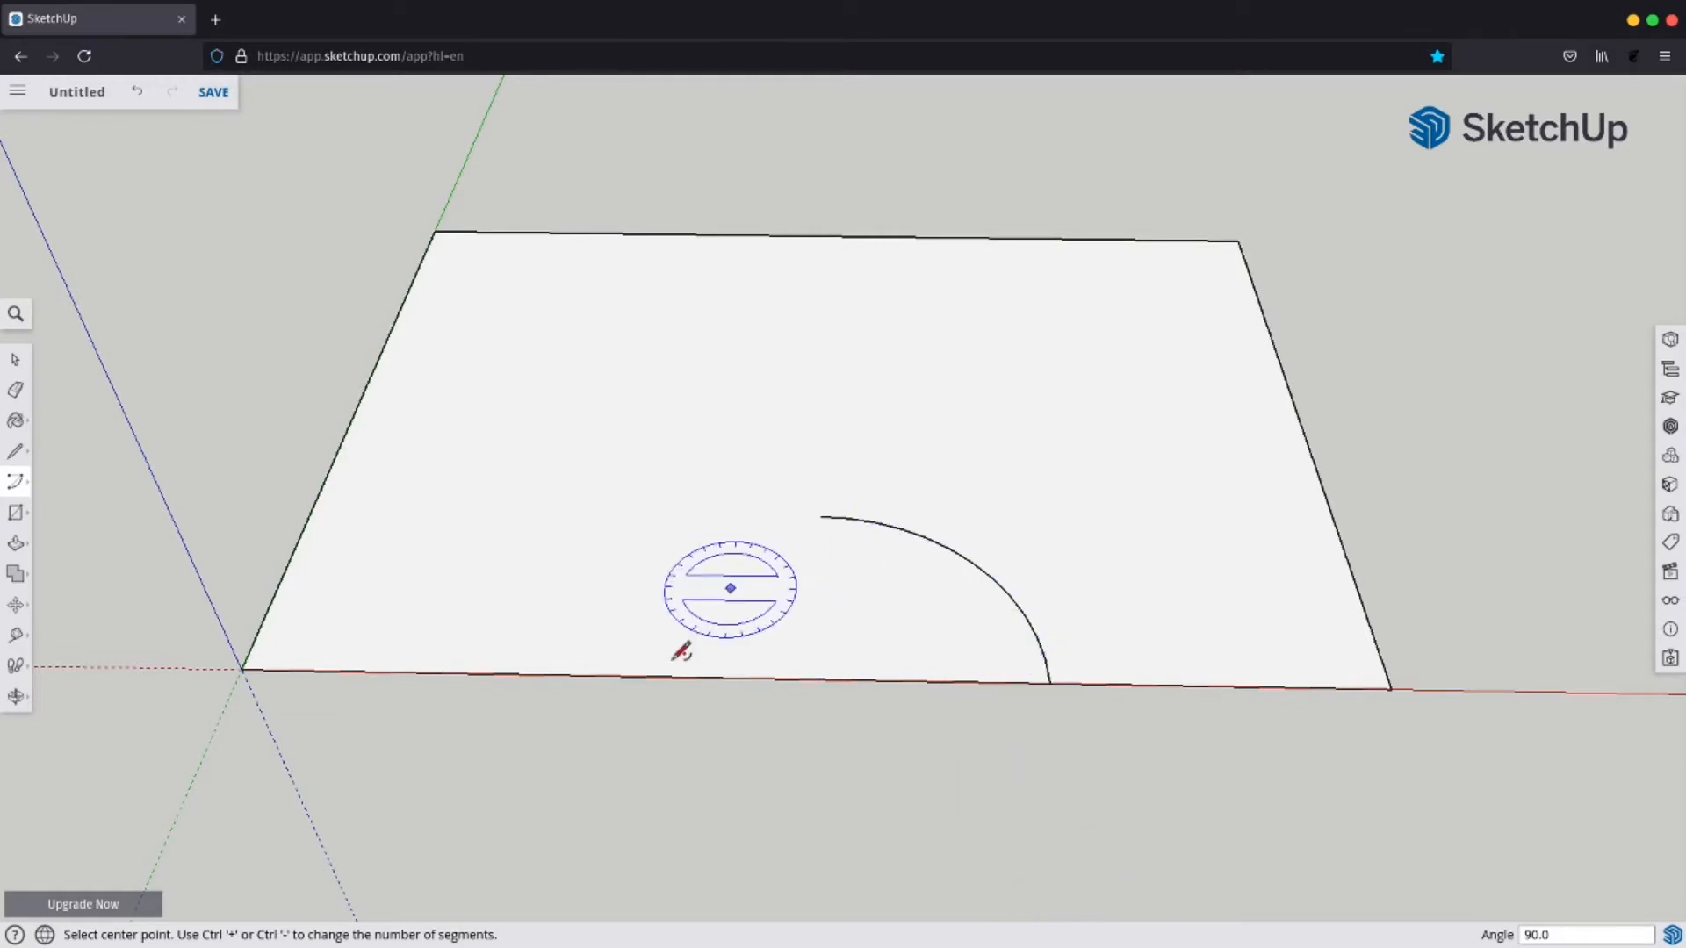
Draw a second centre-based arc of about 108.4° nearer the origin, centred on the front edge and ending on it.
left_click(483, 672)
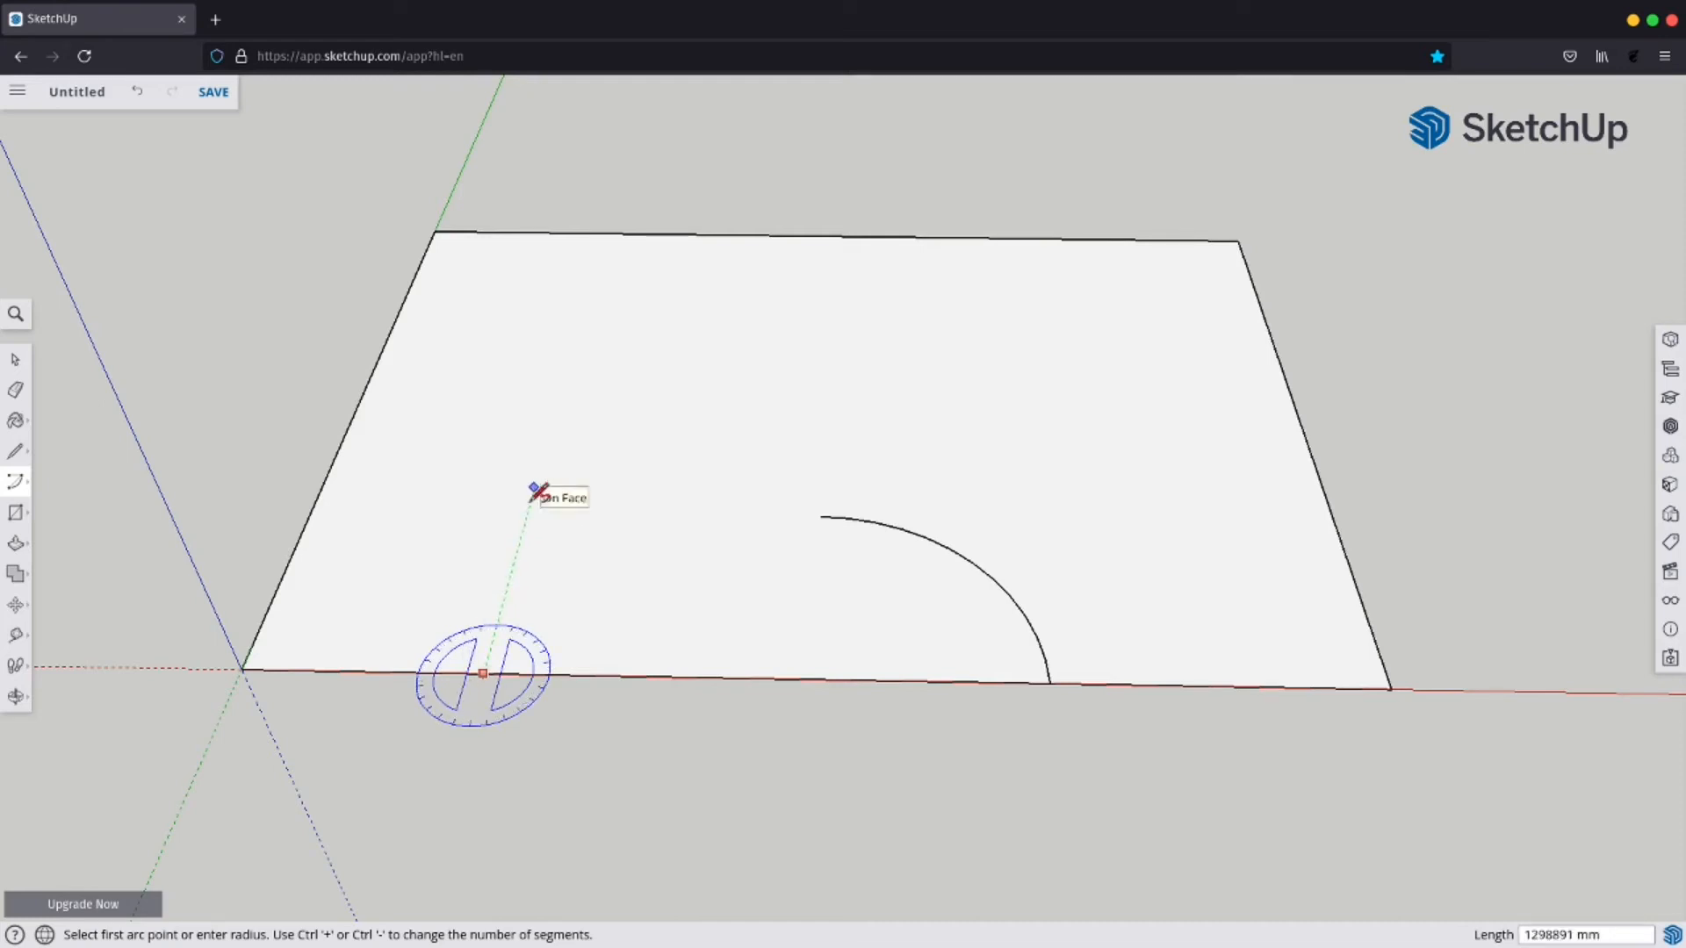
left_click(461, 501)
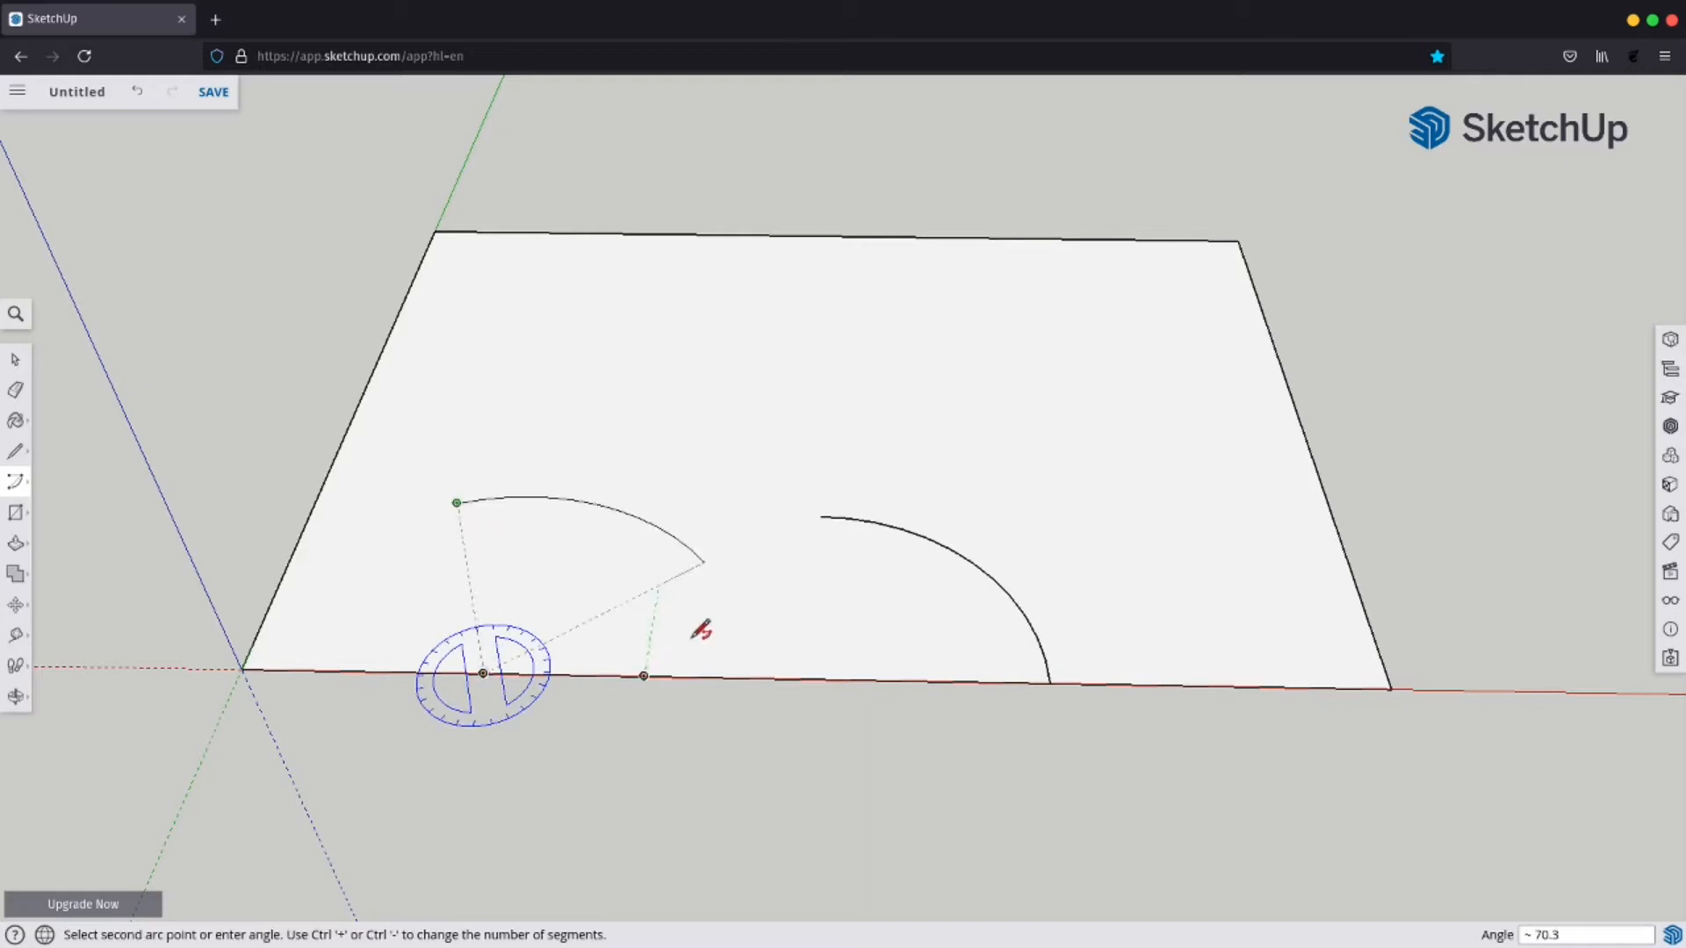
left_click(715, 675)
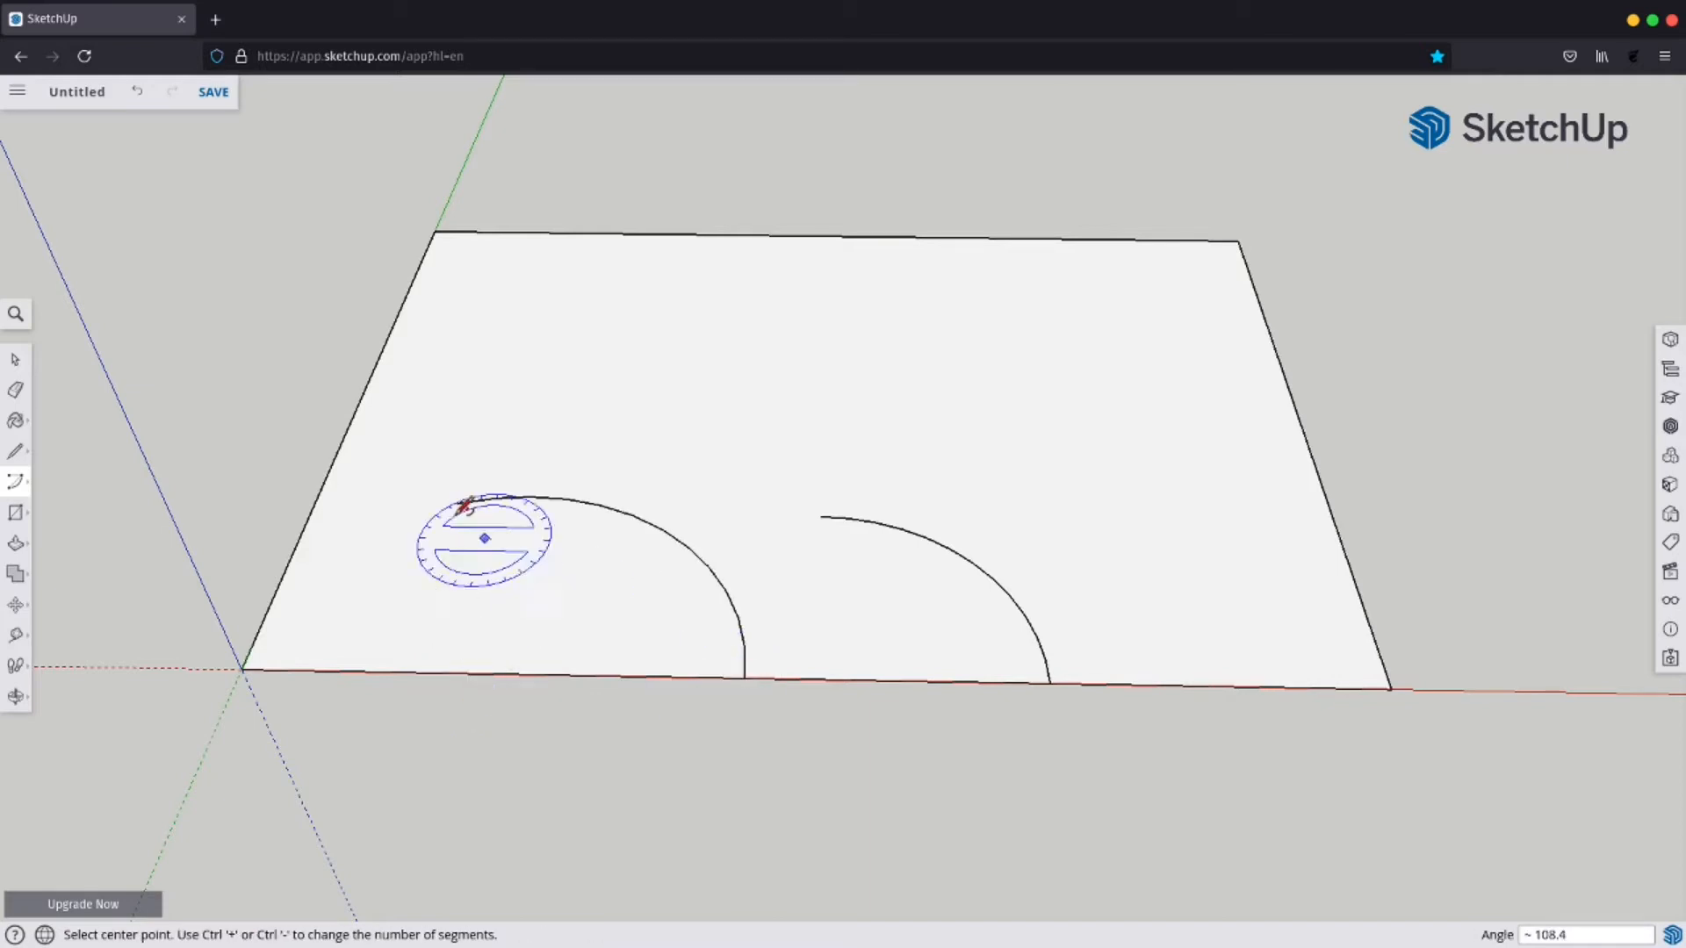
Close the arc nearer the origin with lines from its free end to the front edge and along that edge.
left_click(14, 451)
left_click(457, 503)
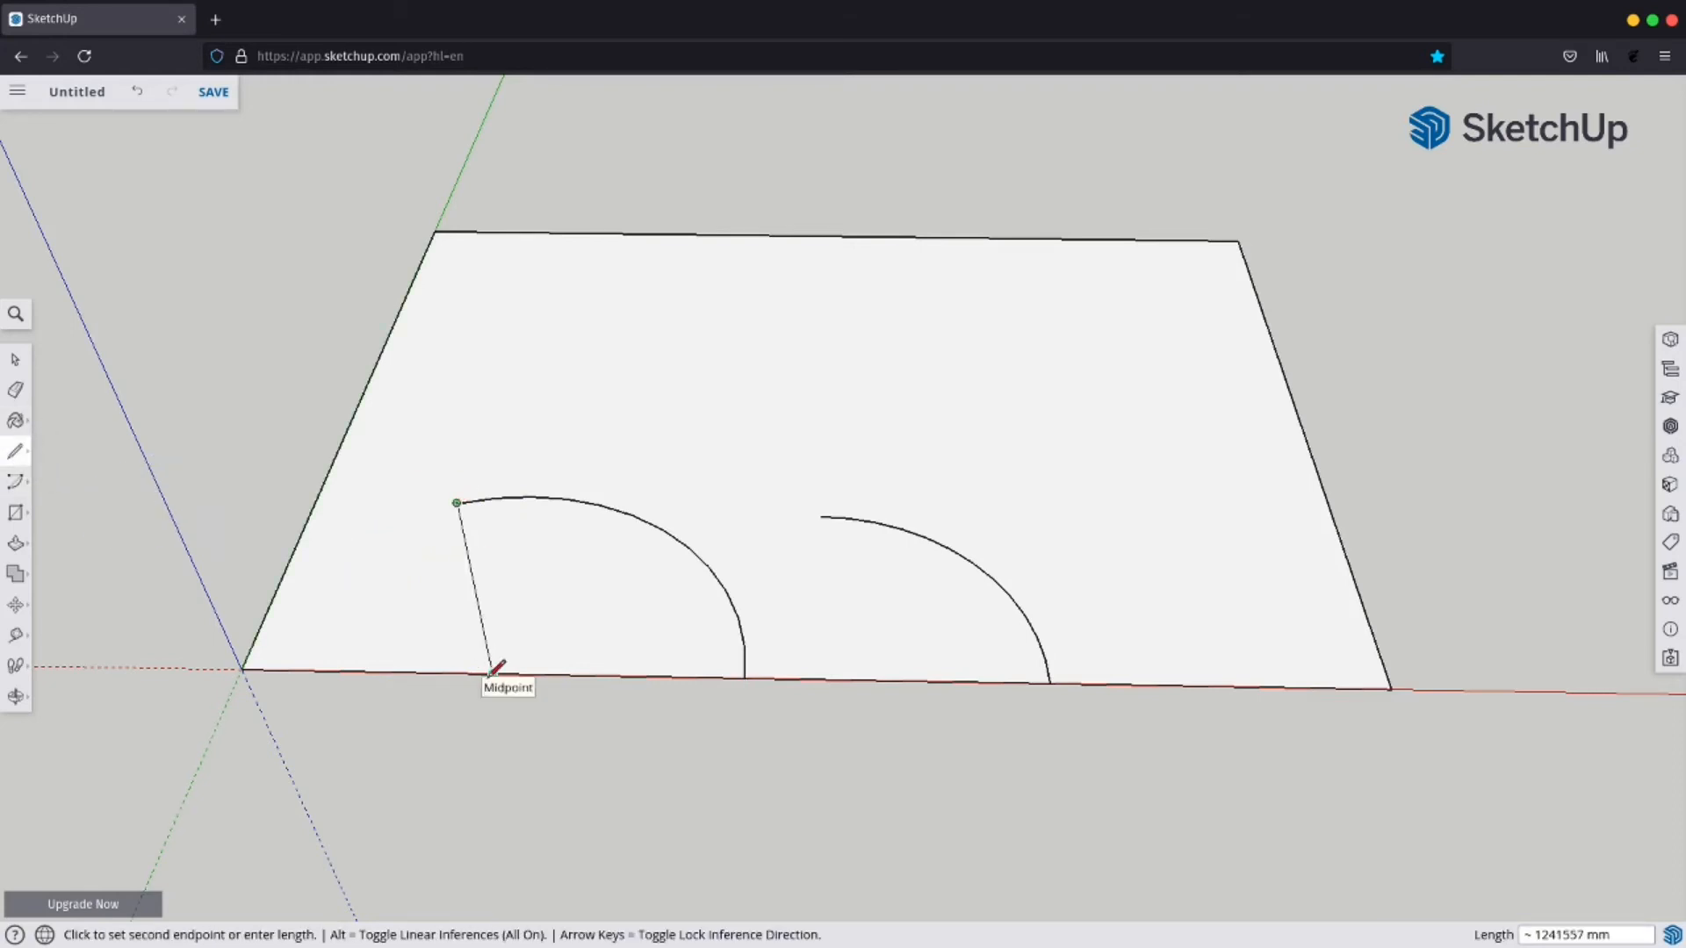
left_click(491, 675)
left_click(744, 677)
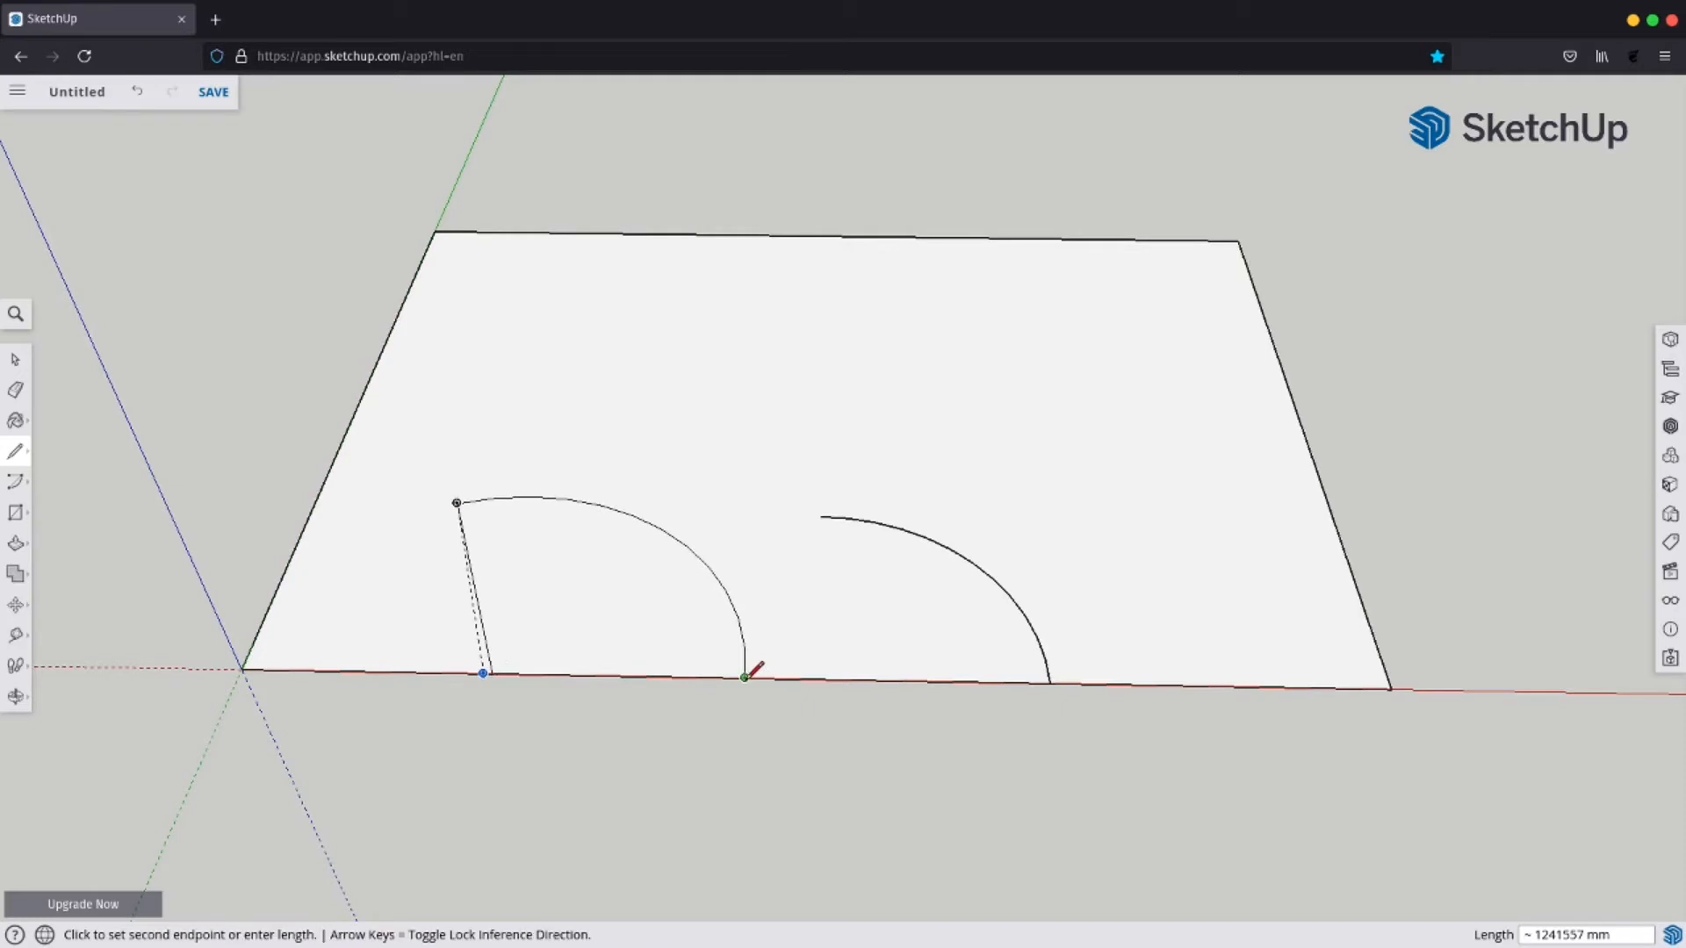
left_click(492, 672)
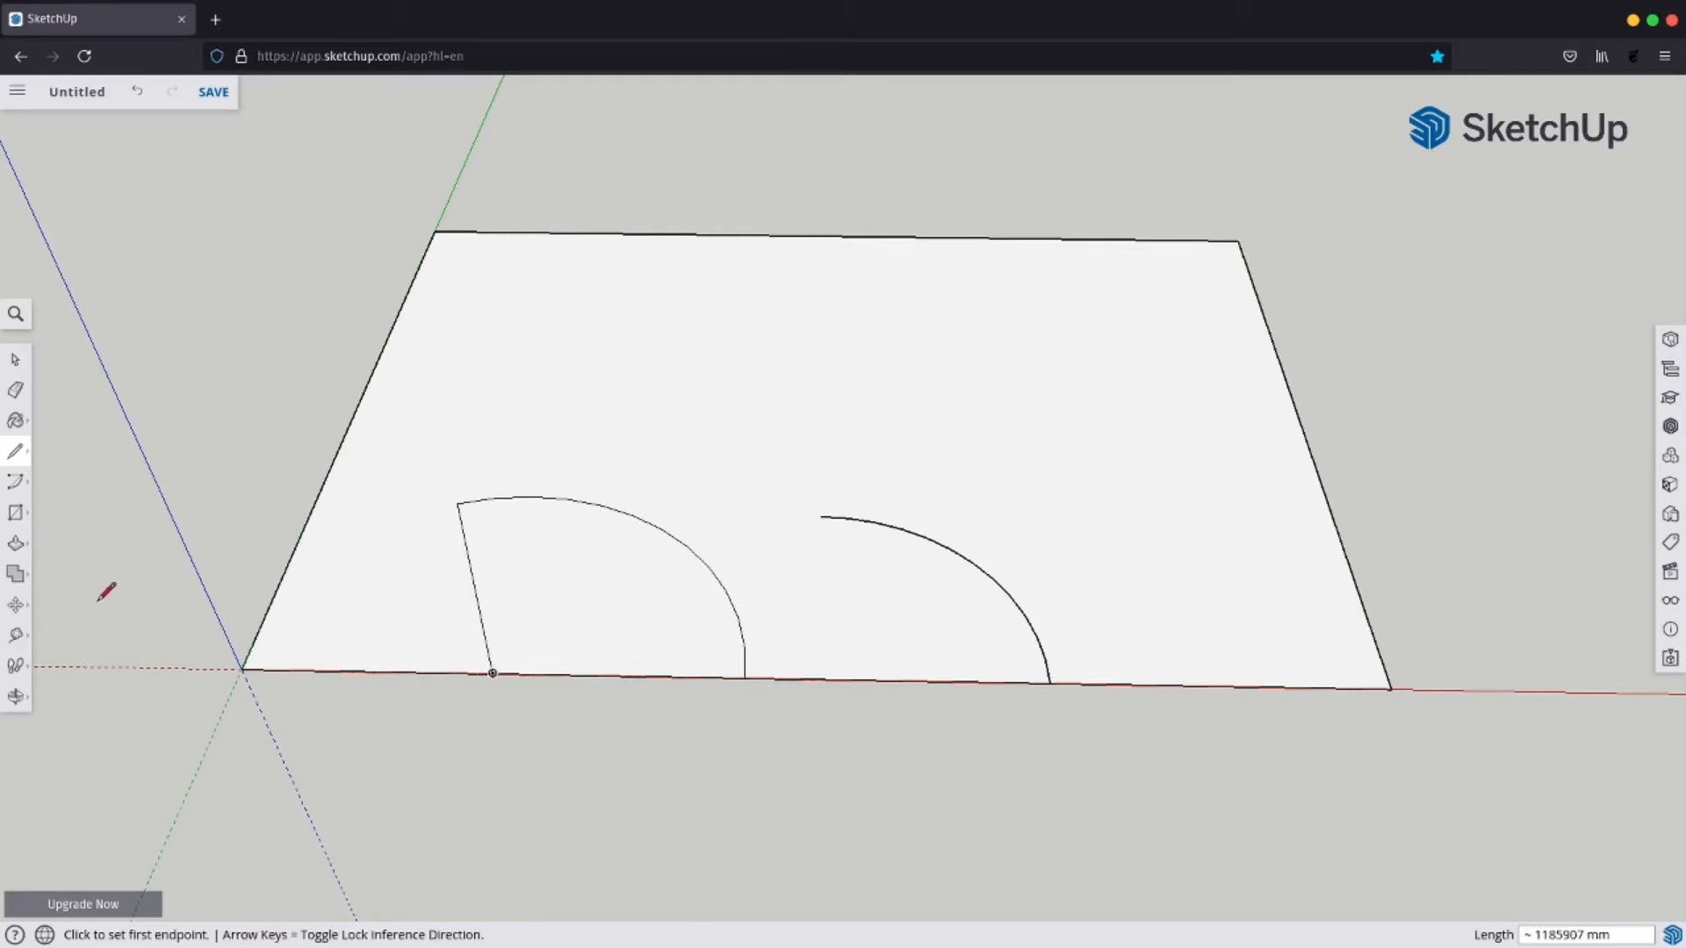
scroll(569, 502, "down", 3)
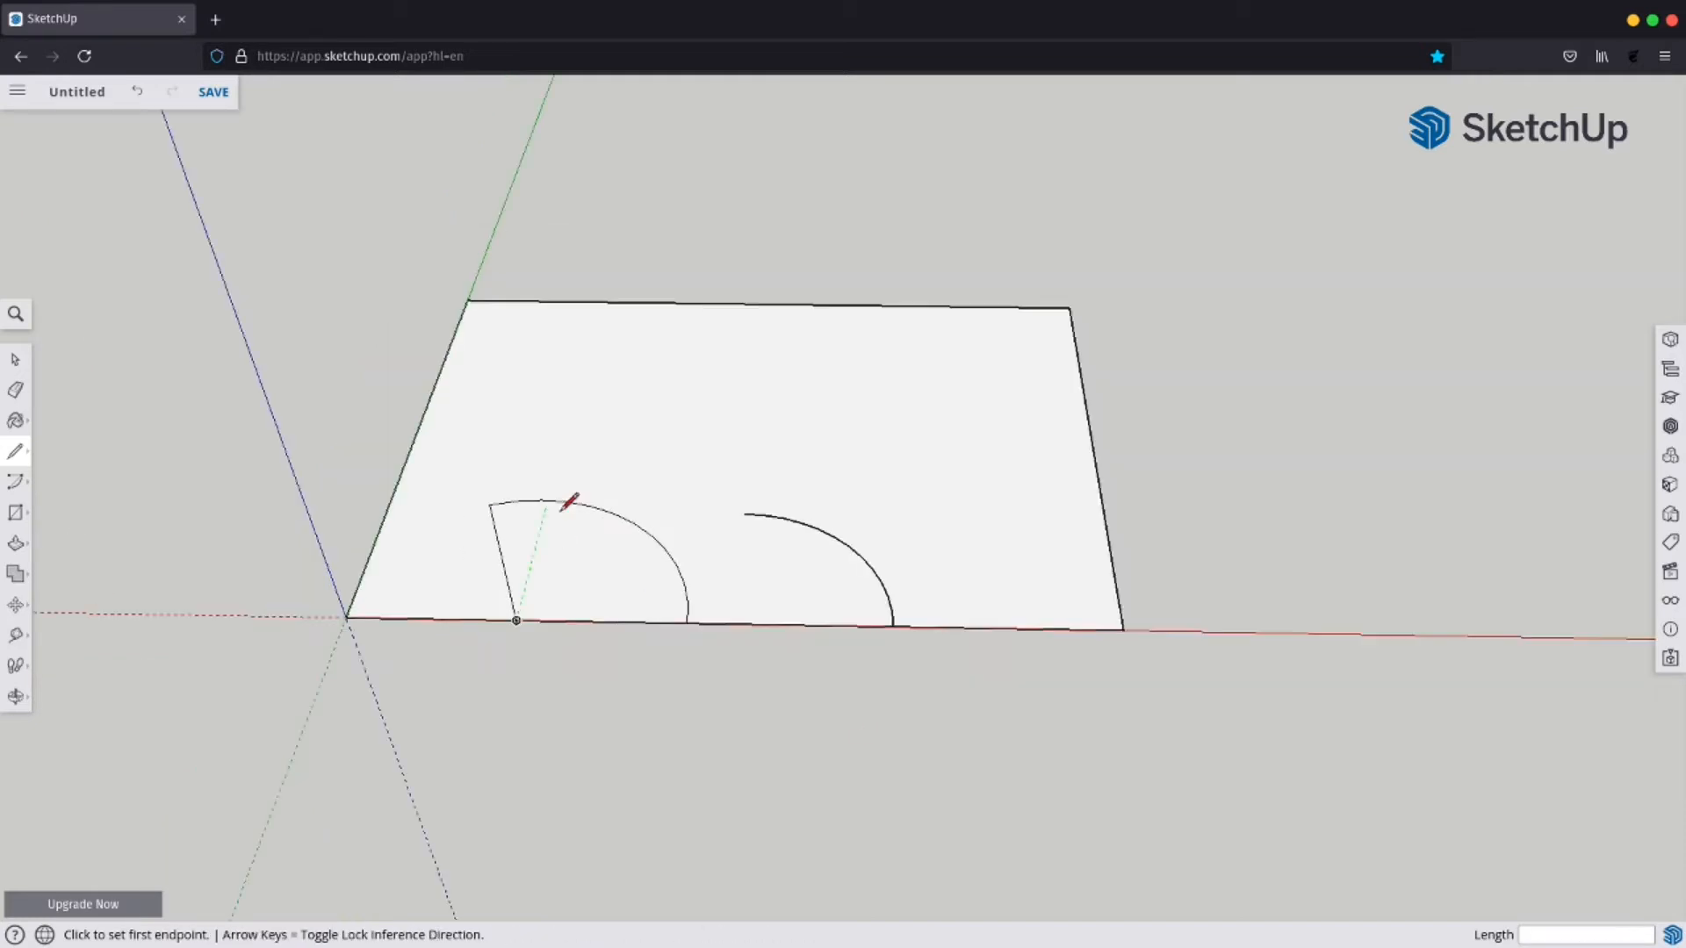
Undo the closing lines while keeping both arcs on the face.
left_click(138, 93)
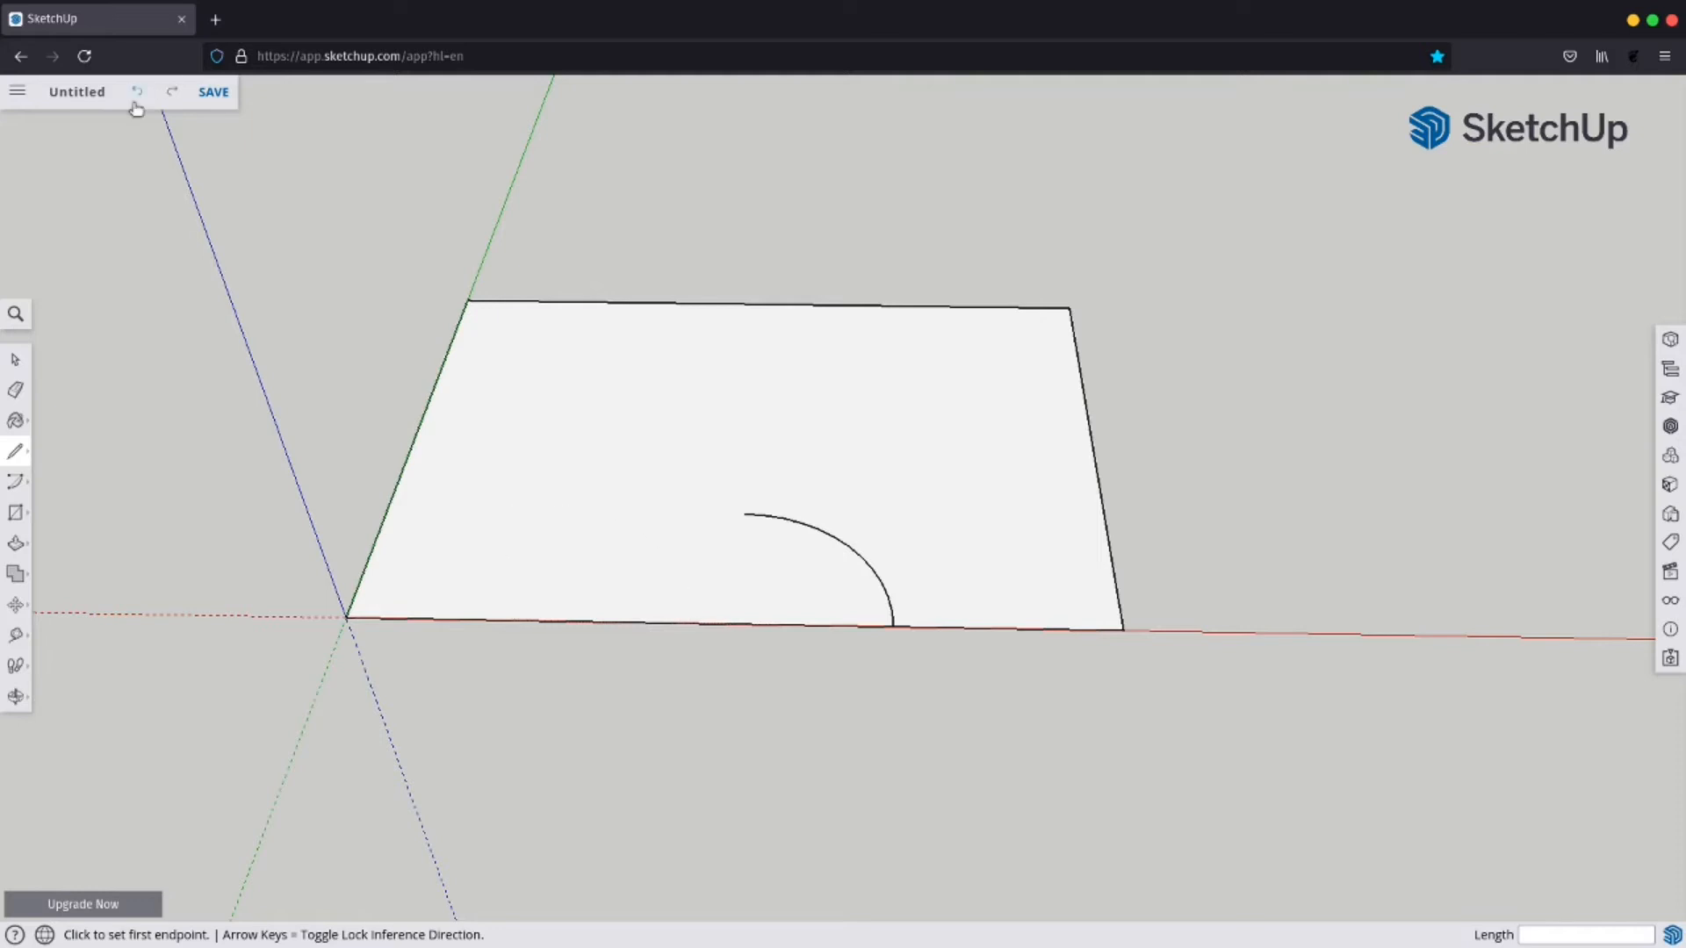
left_click(166, 99)
scroll(575, 590, "up", 3)
scroll(540, 588, "down", 1)
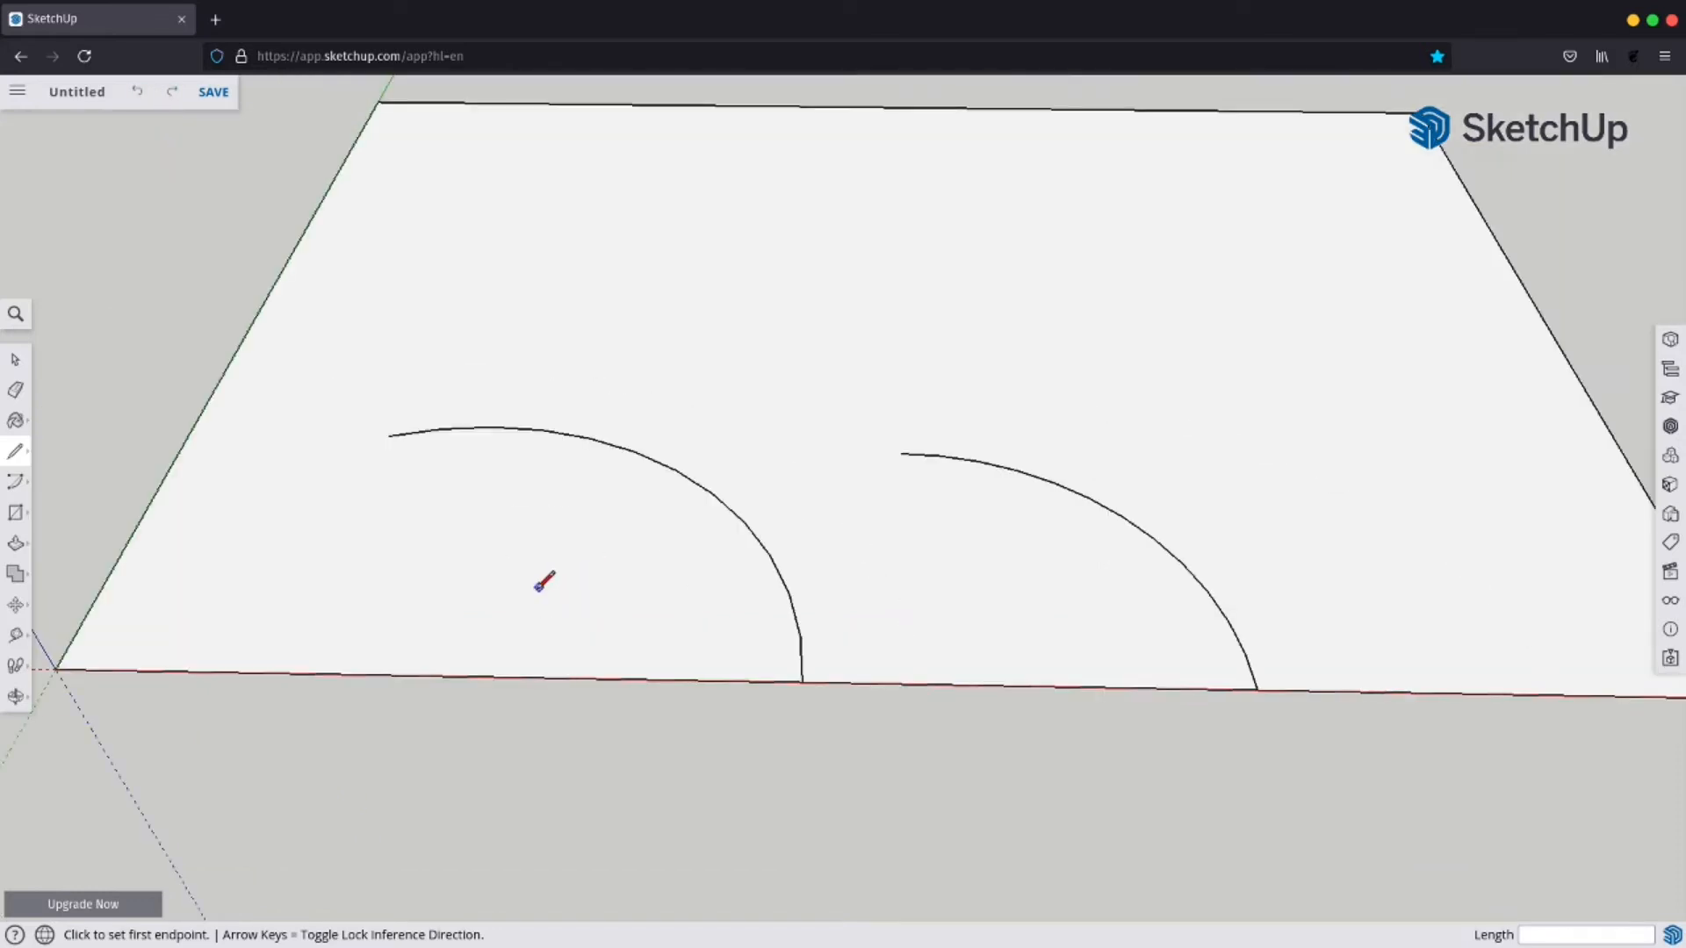
Round the rectangle's back corner on the green axis with a 2-point arc tangent to both edges.
left_click(16, 485)
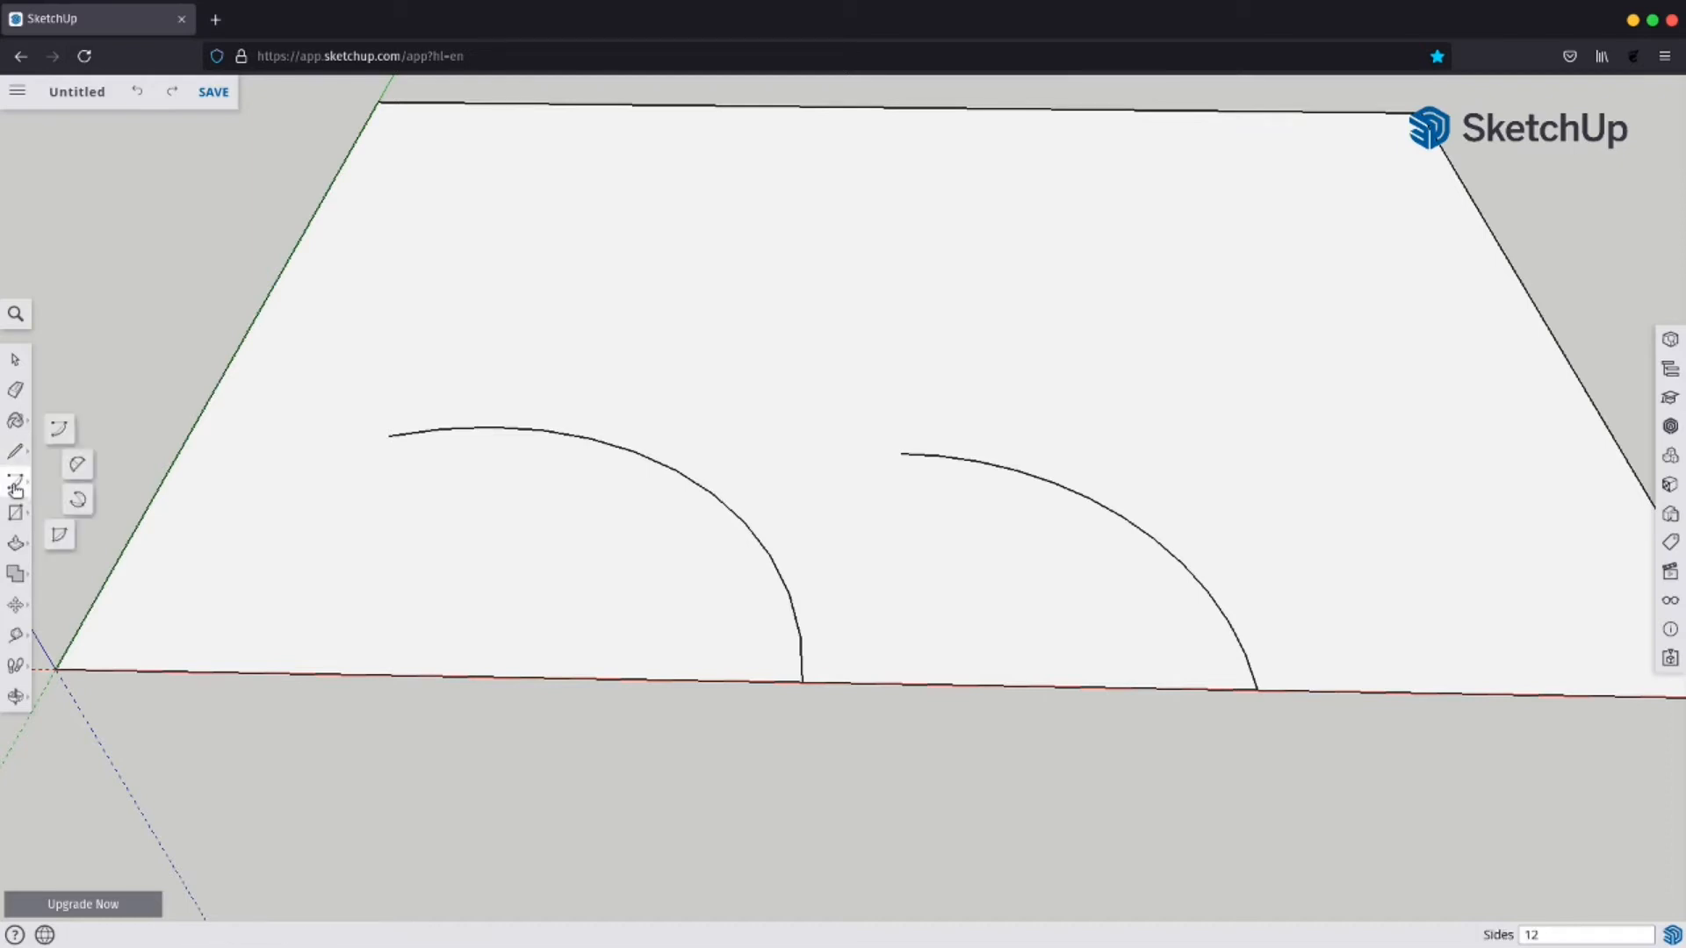
left_click(74, 465)
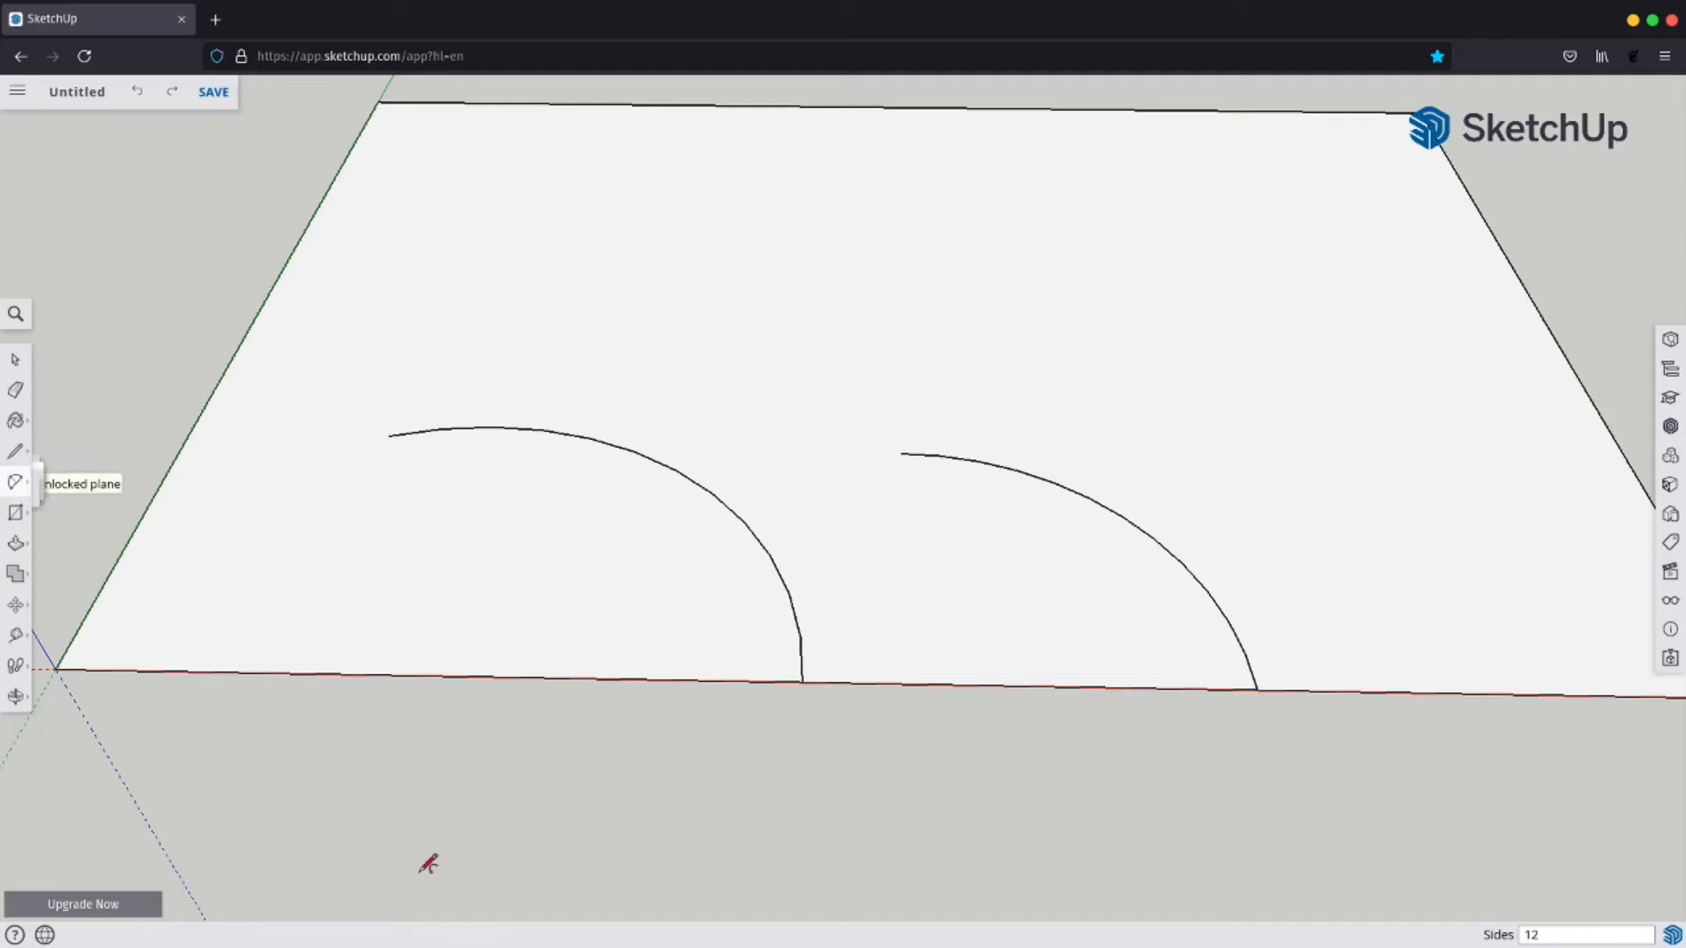
left_click(18, 484)
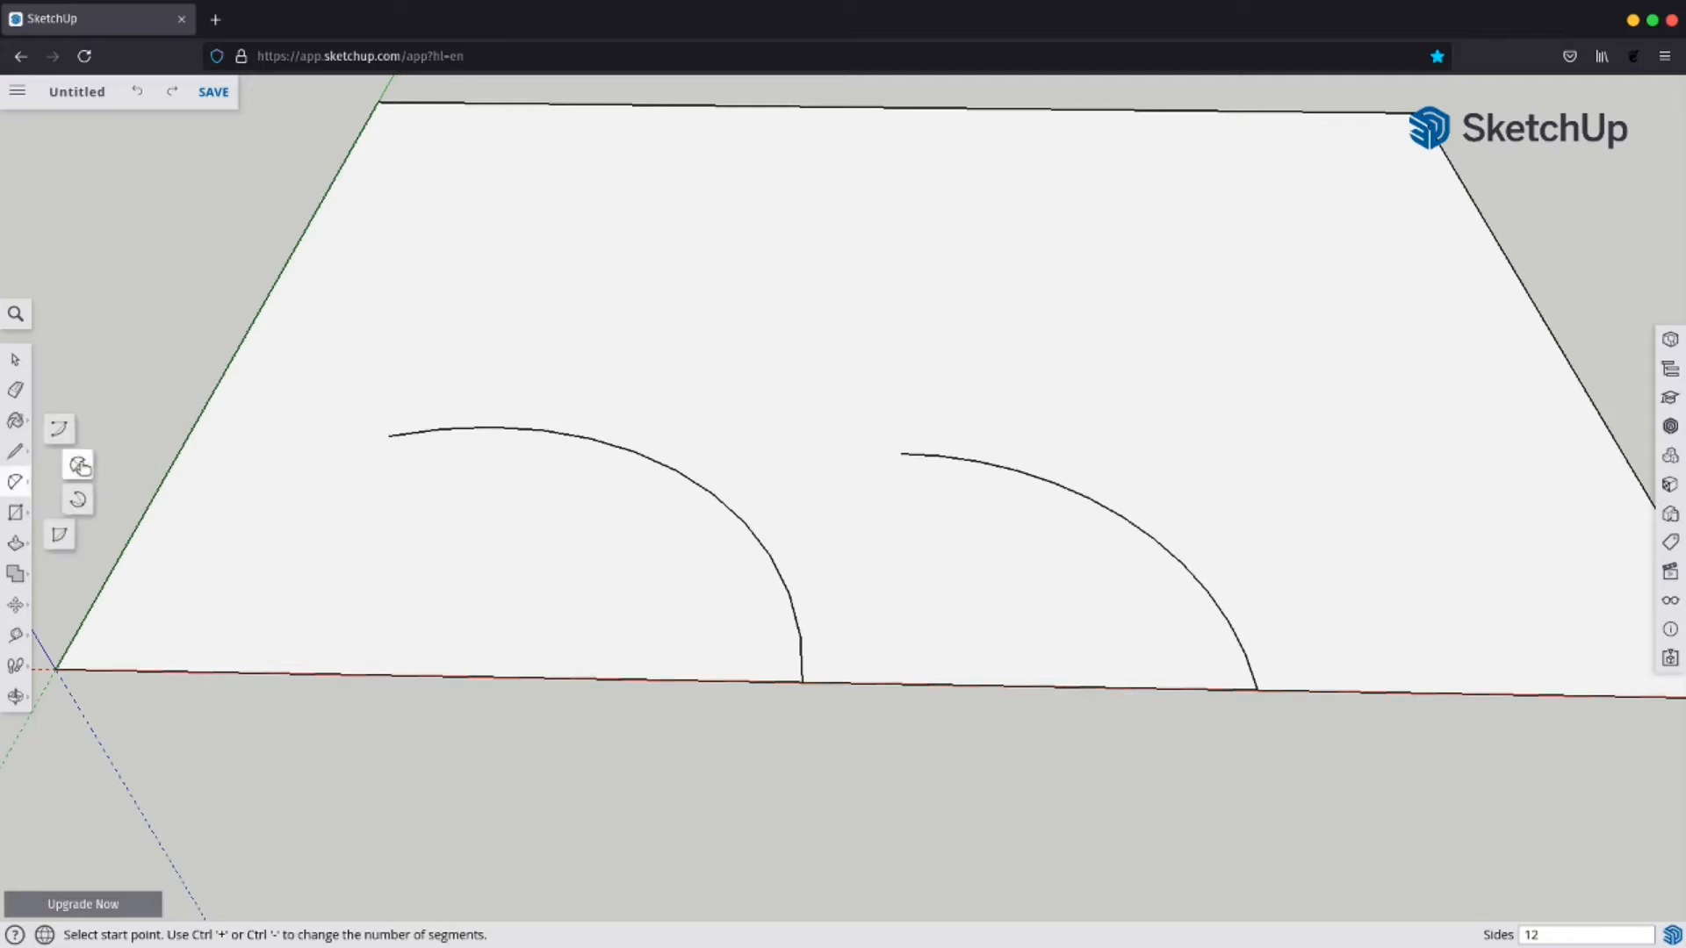
left_click(79, 466)
scroll(305, 538, "down", 2)
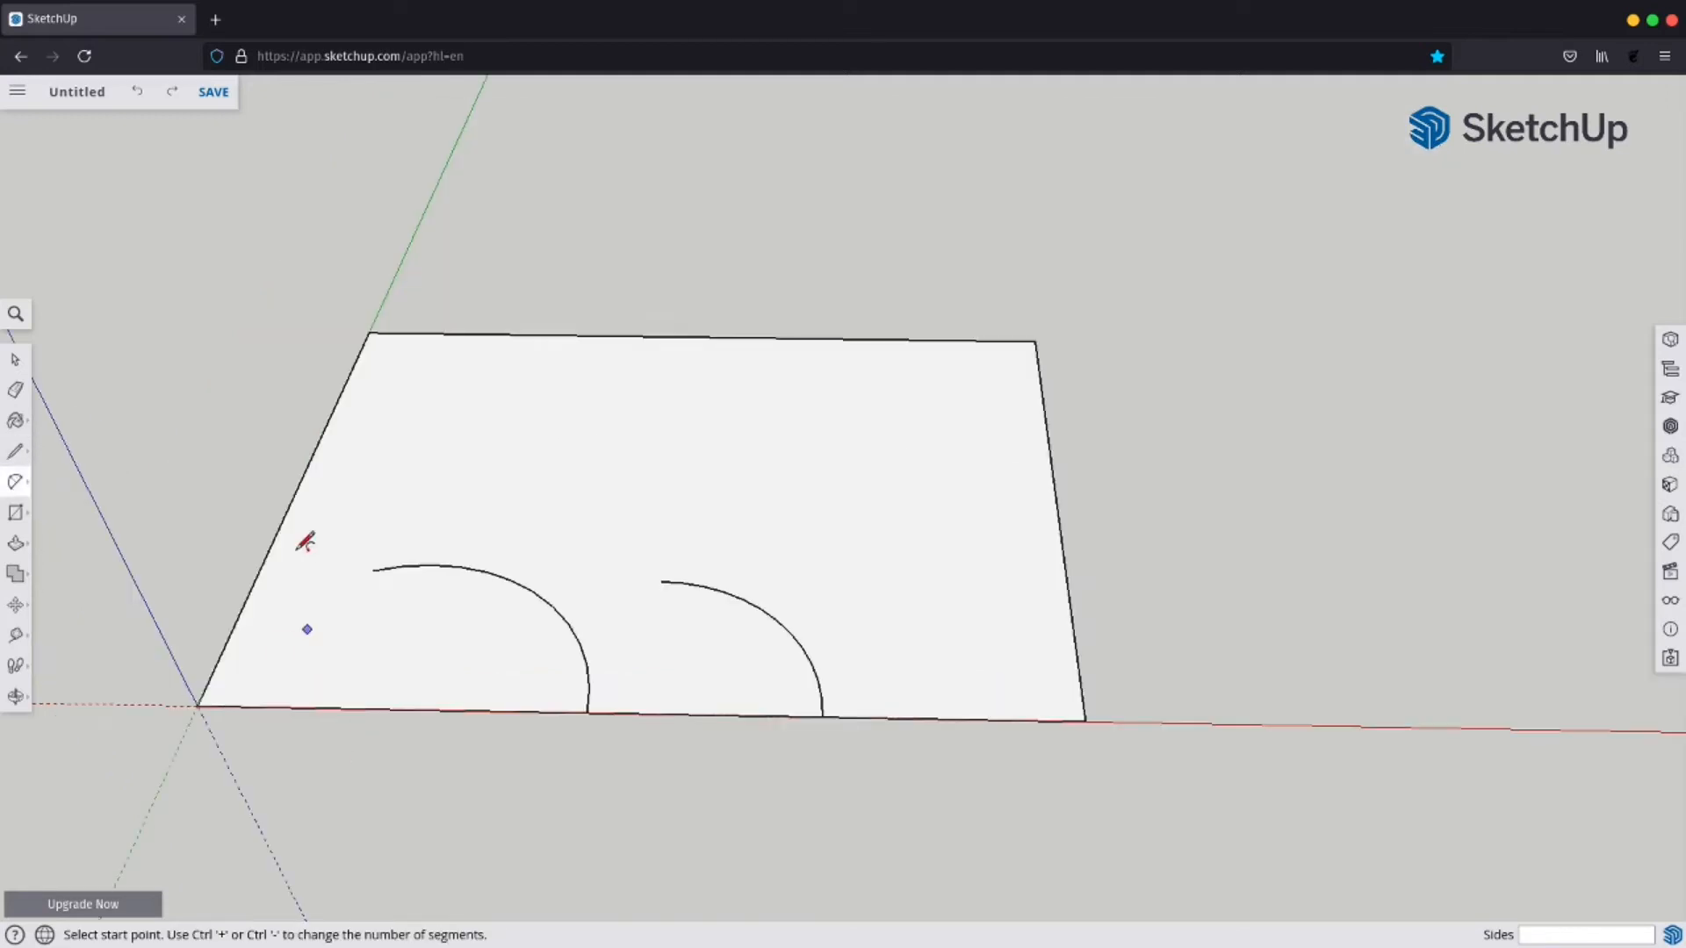
scroll(369, 333, "up", 2)
scroll(369, 333, "up", 3)
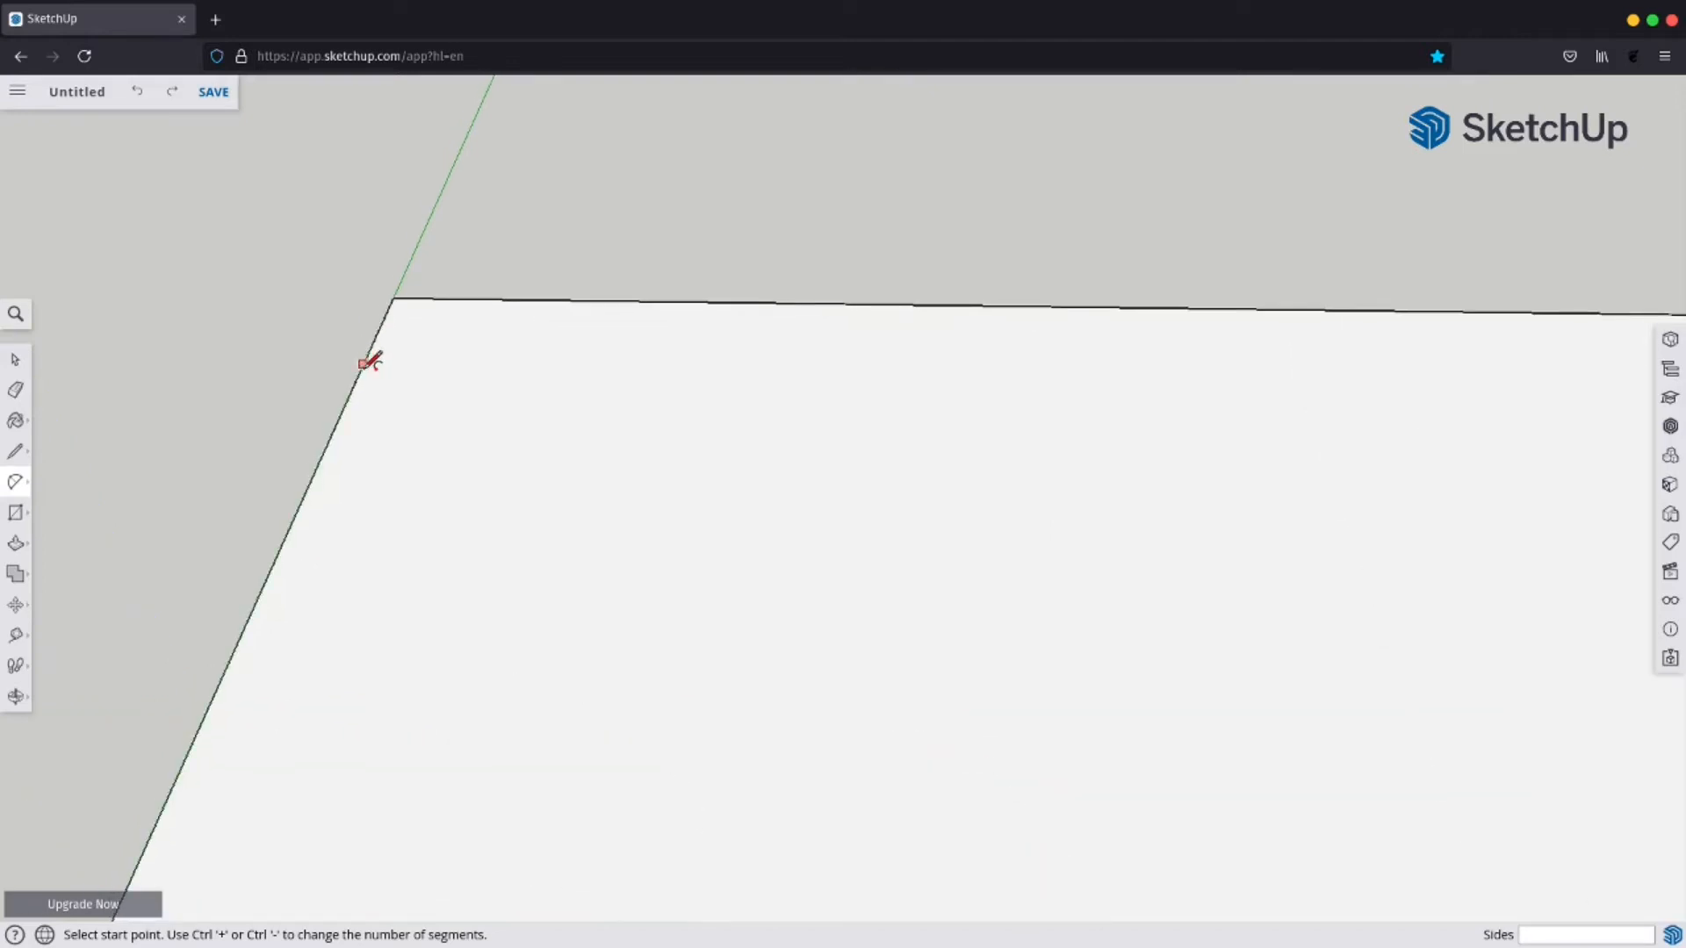
left_click(345, 404)
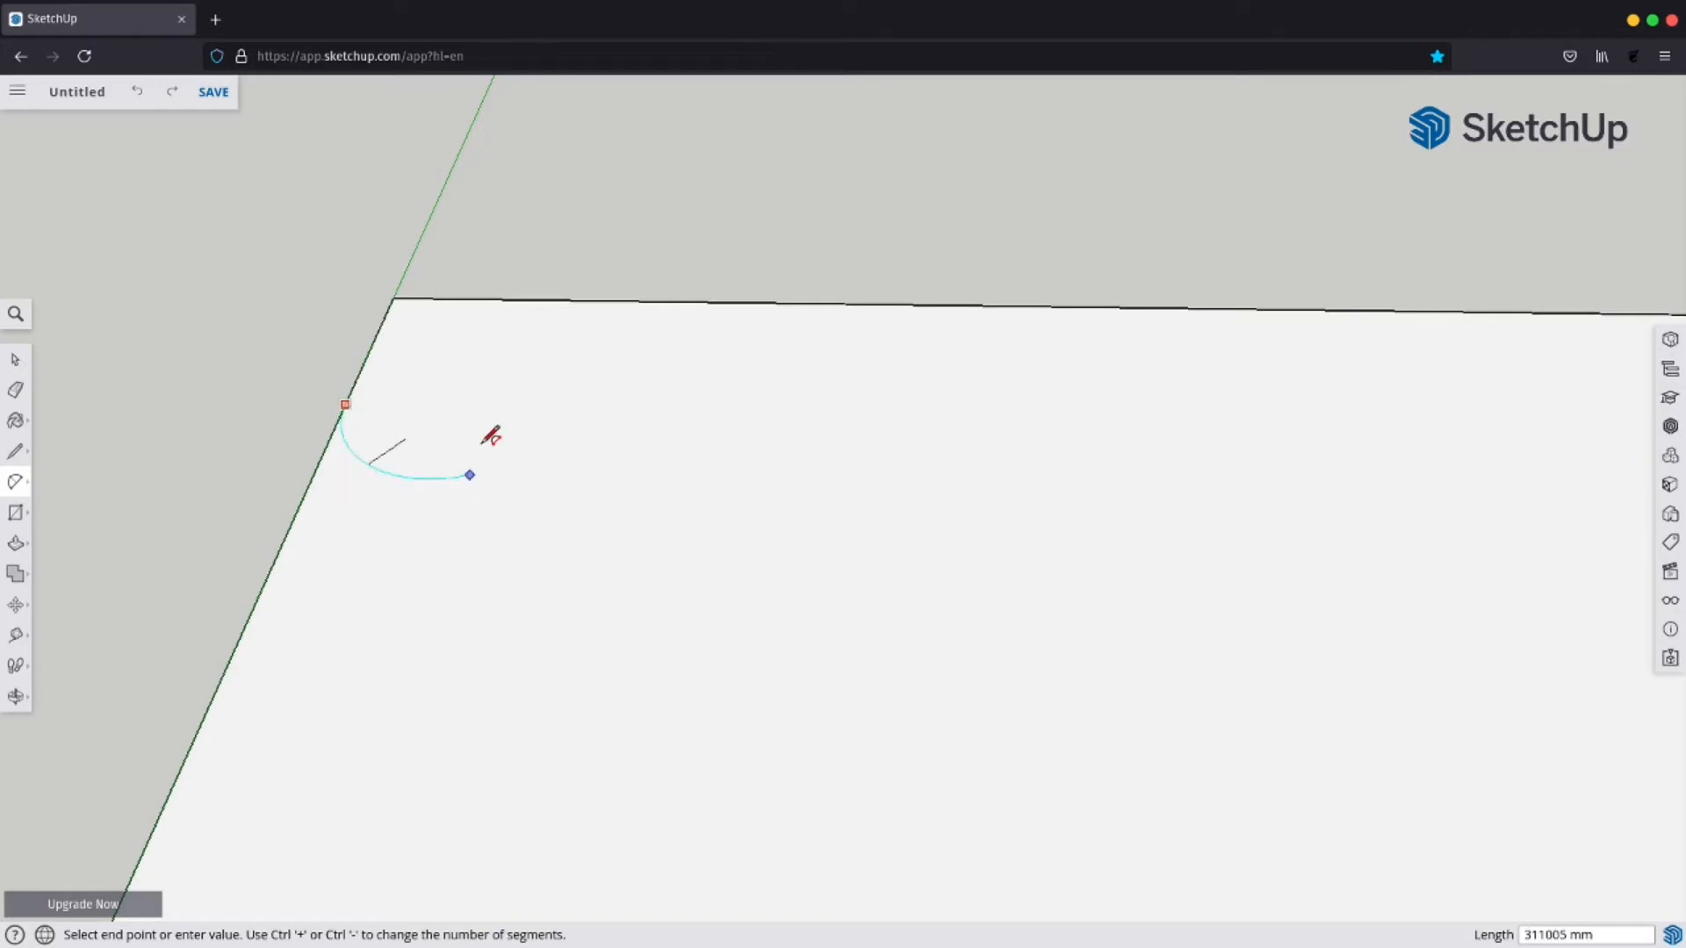
left_click(563, 299)
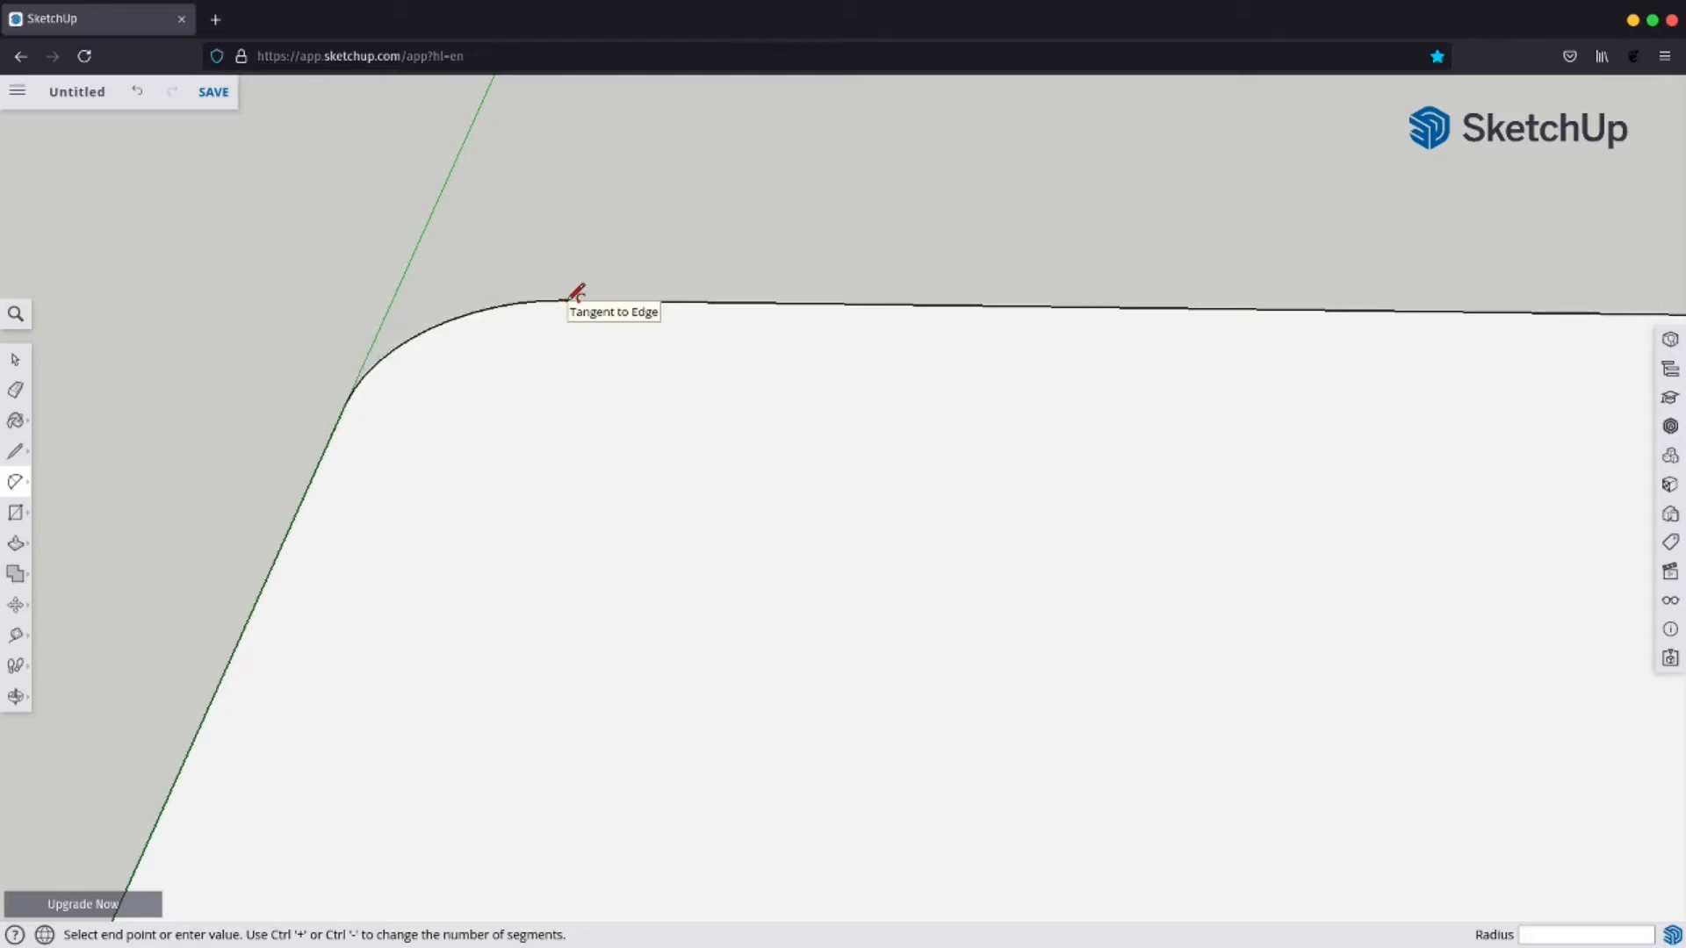
scroll(415, 360, "down", 4)
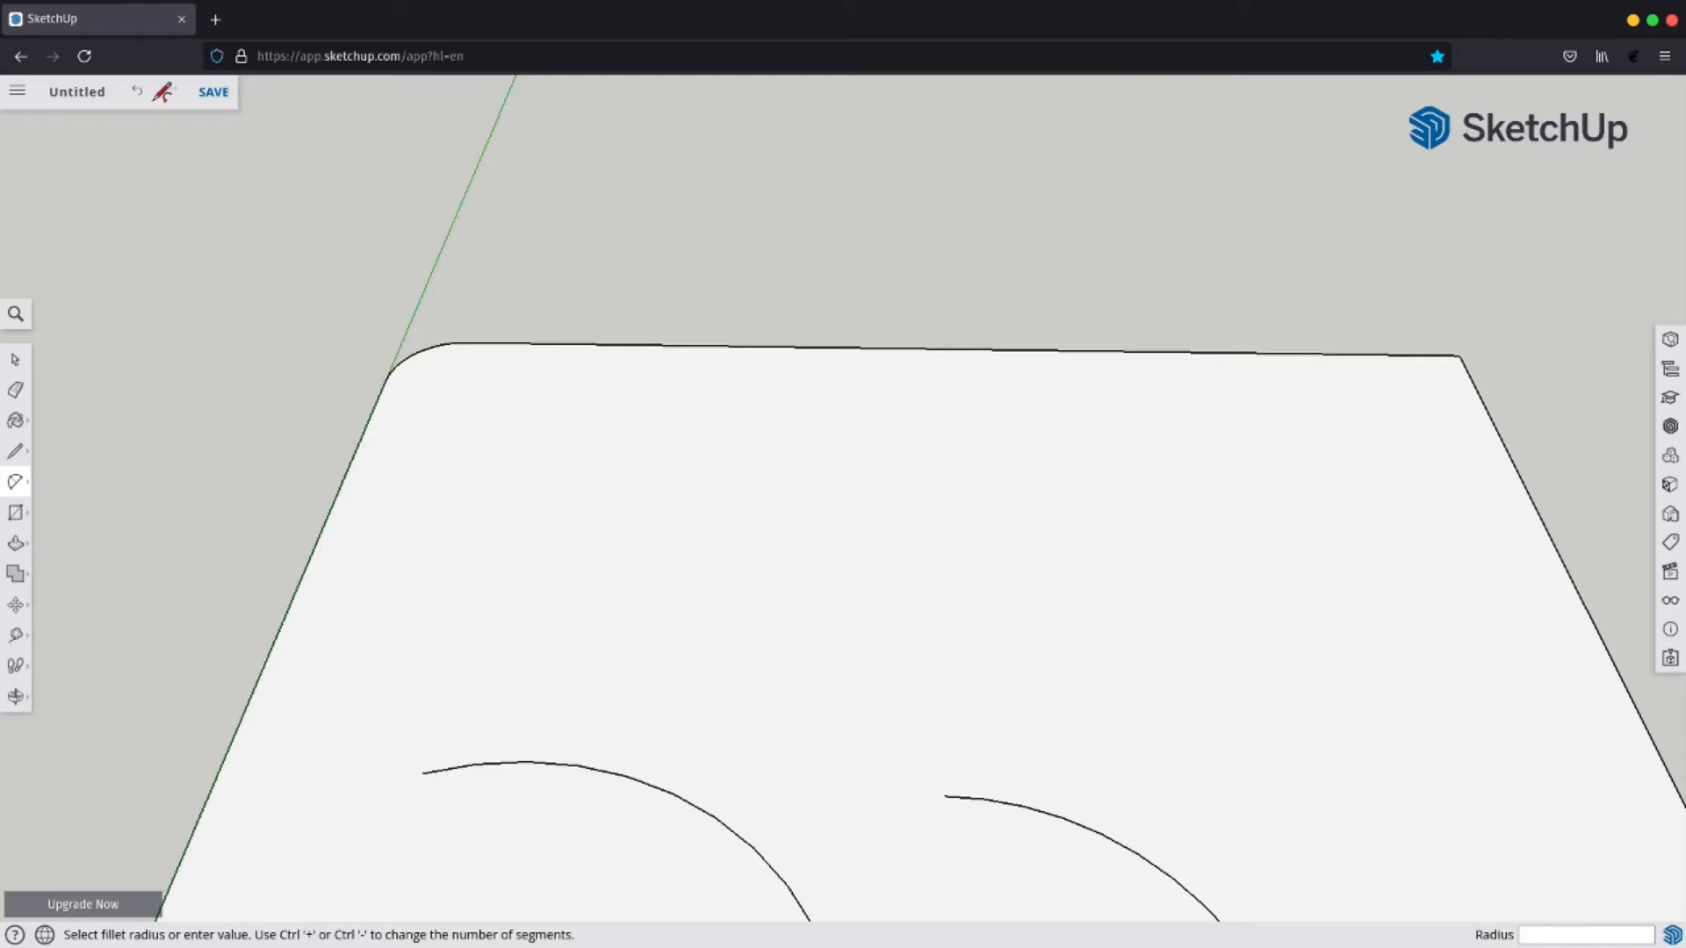
Undo the corner rounding, try another tangent arc with a chord of about 625,233 mm, and undo that too.
left_click(138, 95)
left_click(377, 399)
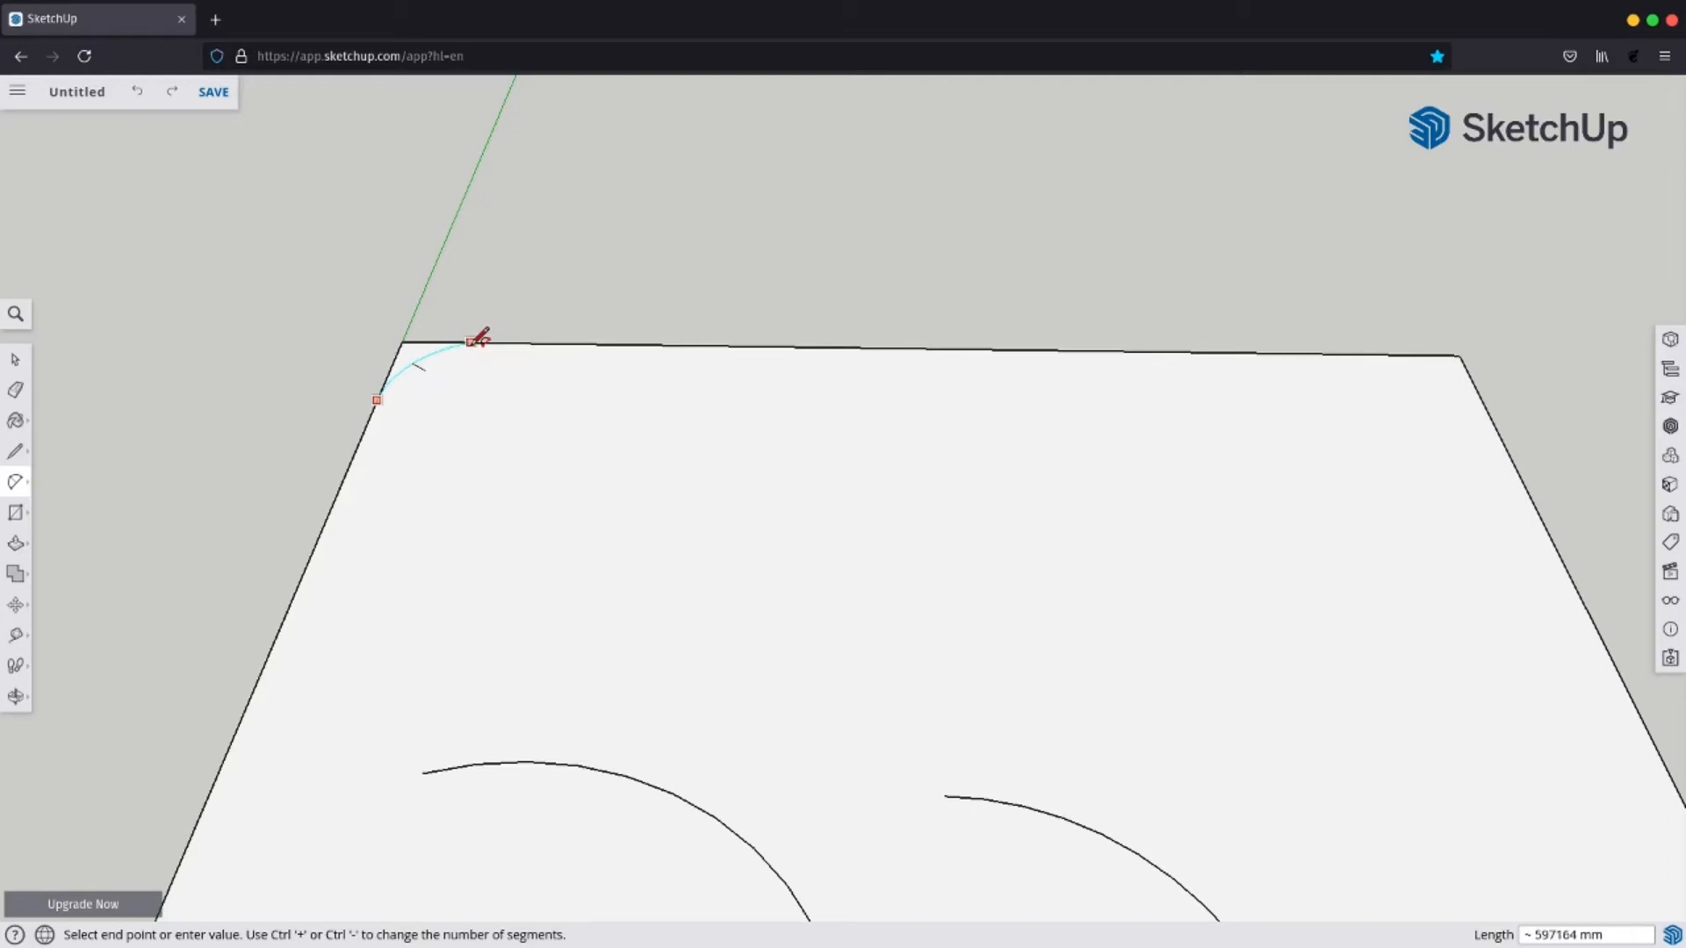
scroll(478, 338, "up", 3)
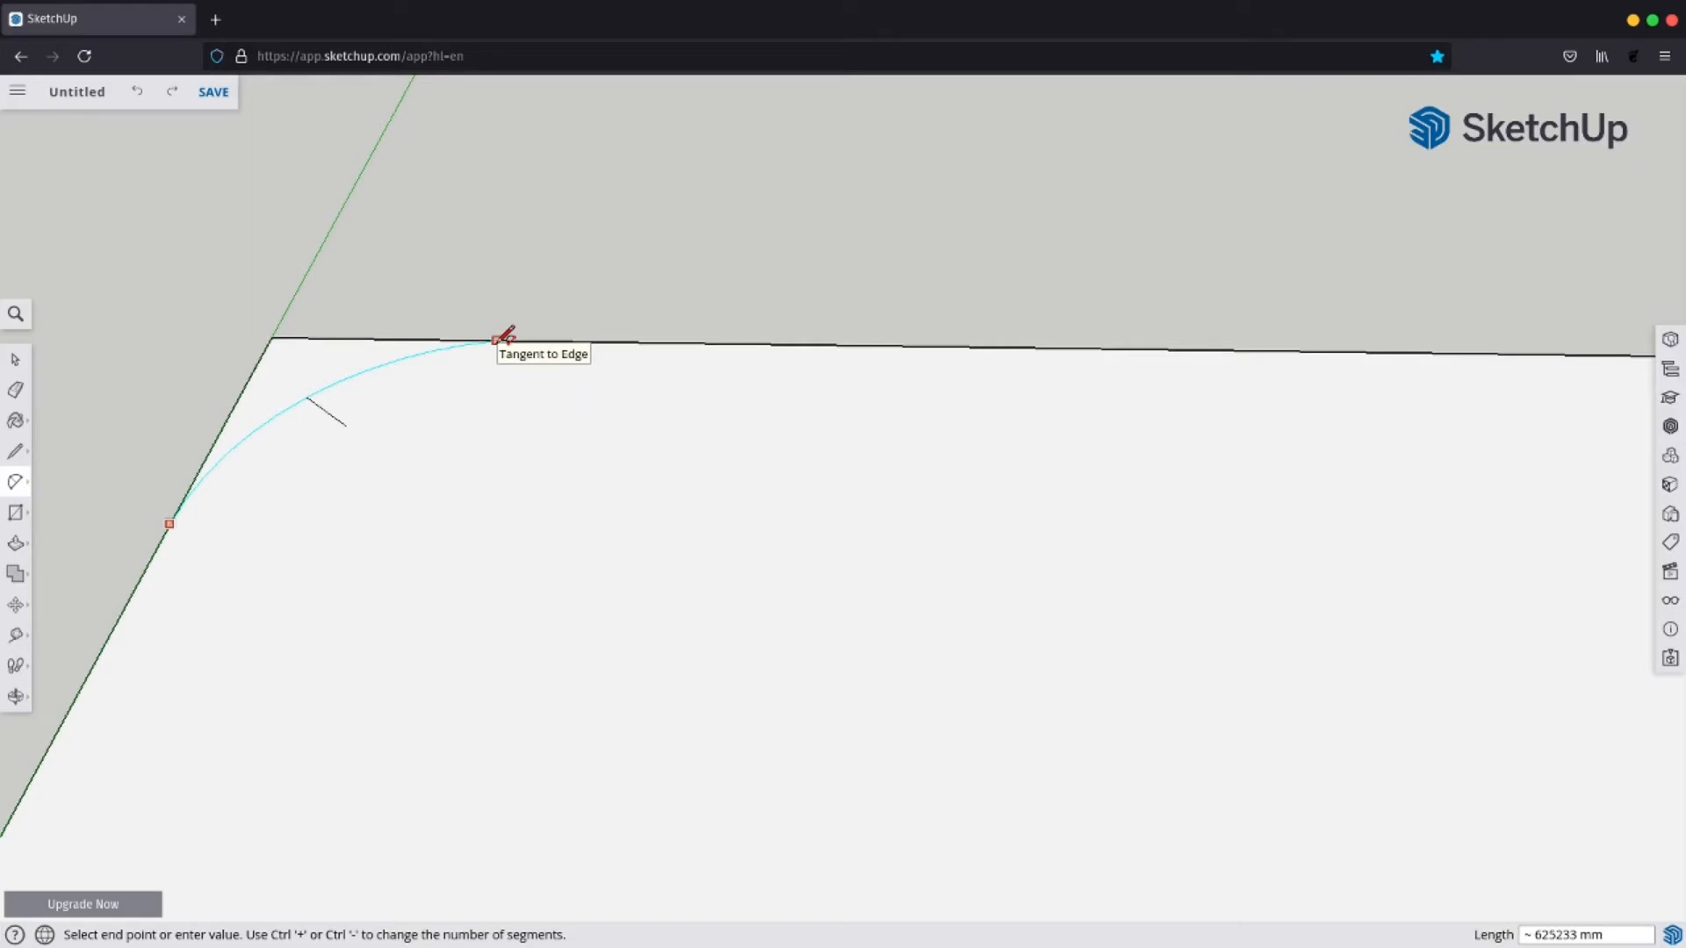
left_click(496, 340)
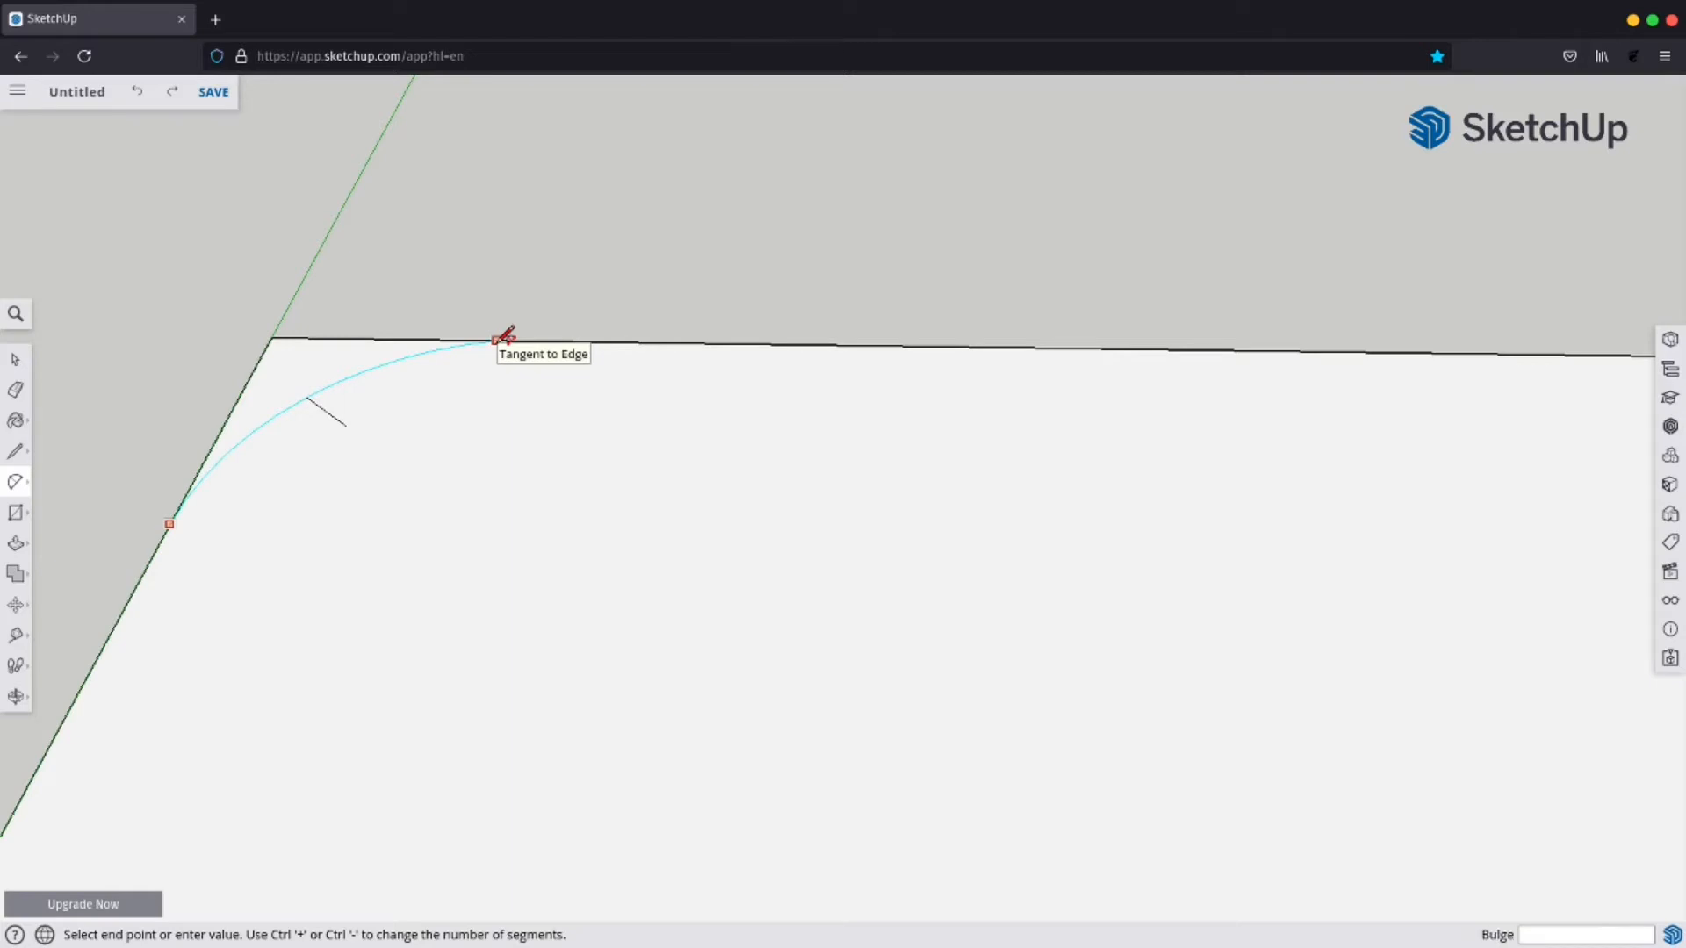
left_click(419, 405)
left_click(141, 92)
Fillet the back corner on the green axis with a 2-point arc tangent to both edges, trimming the corner off.
left_click(177, 509)
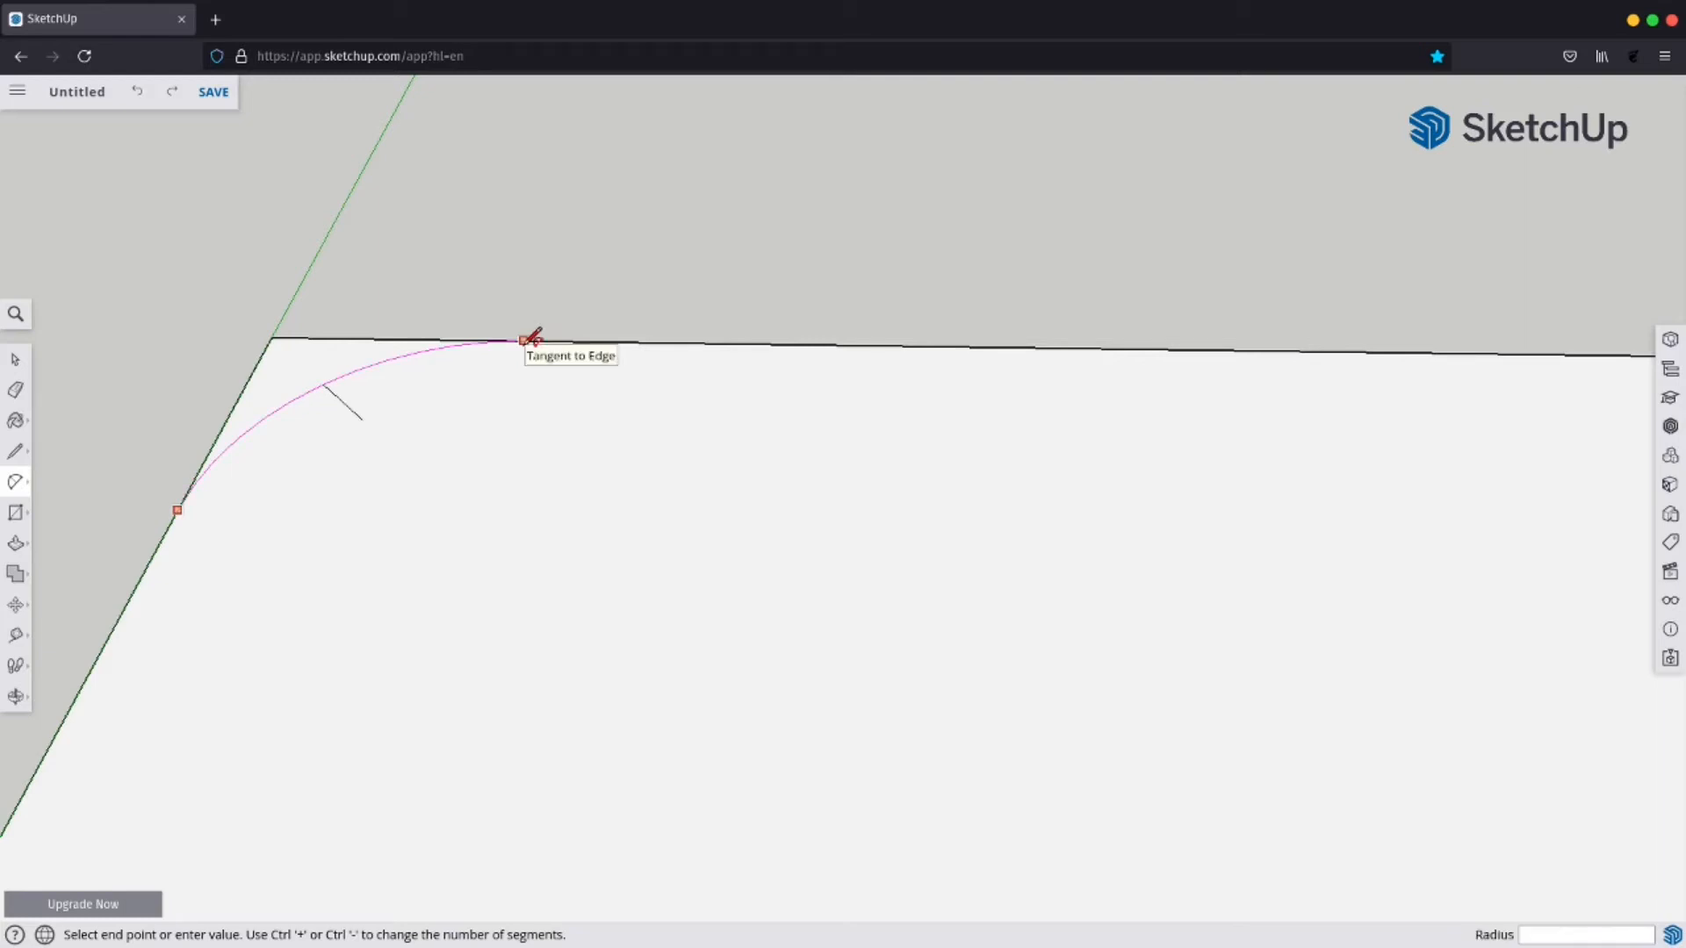
left_click(526, 339)
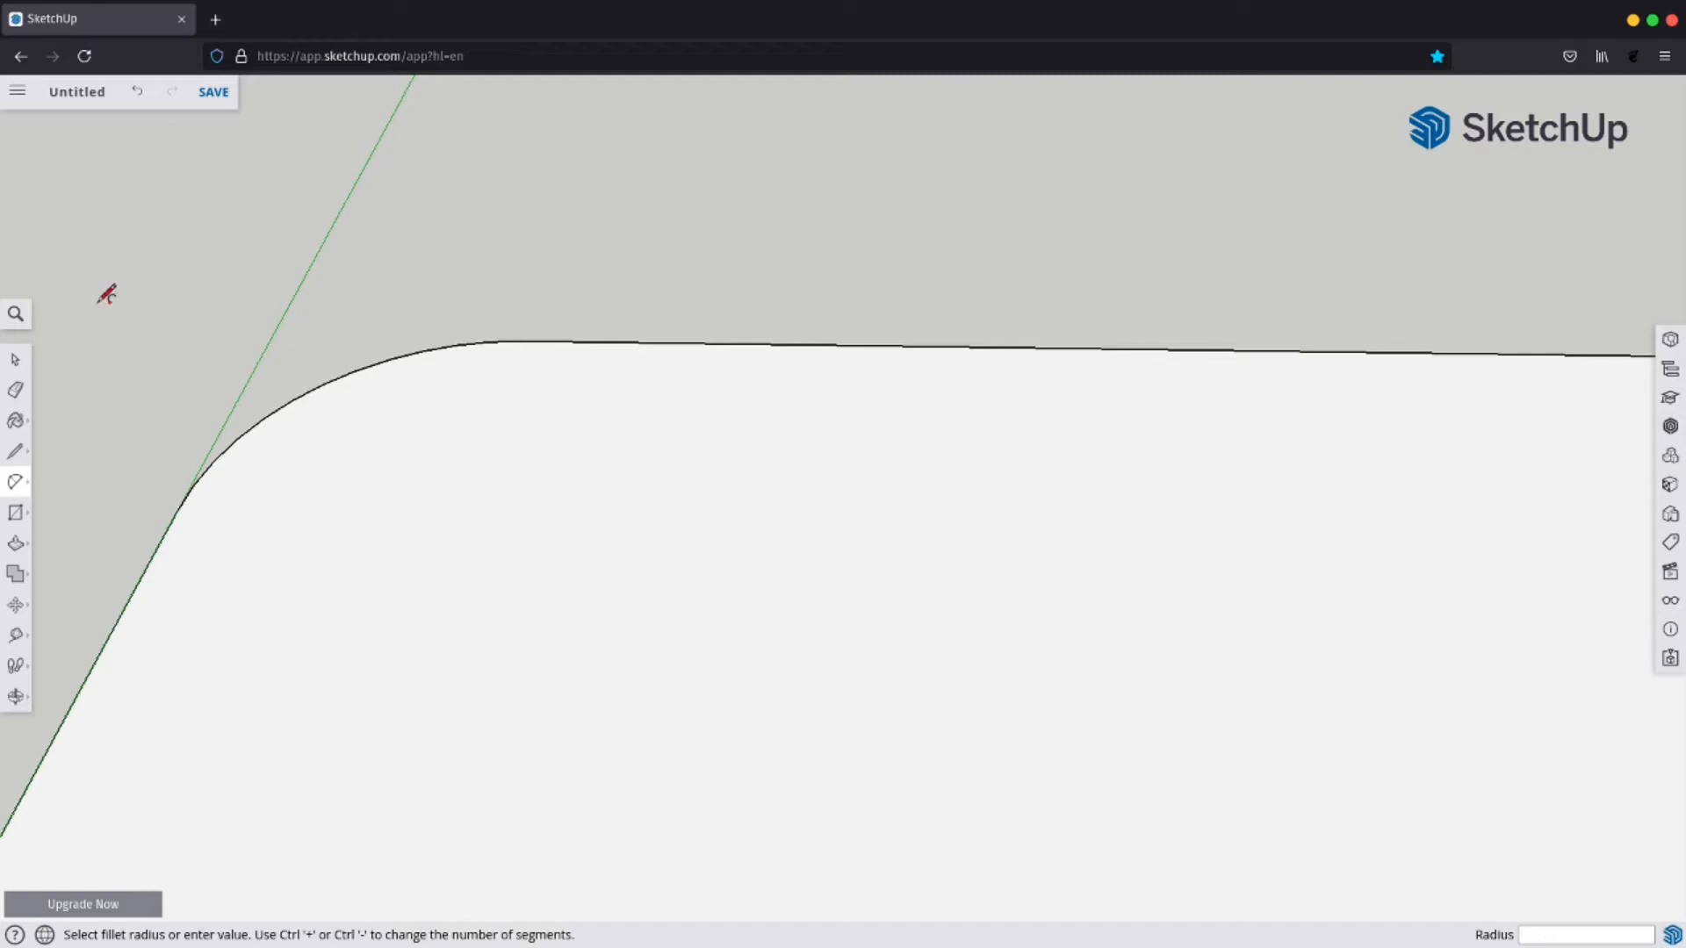
scroll(274, 399, "down", 3)
scroll(696, 430, "up", 3)
scroll(681, 451, "down", 4)
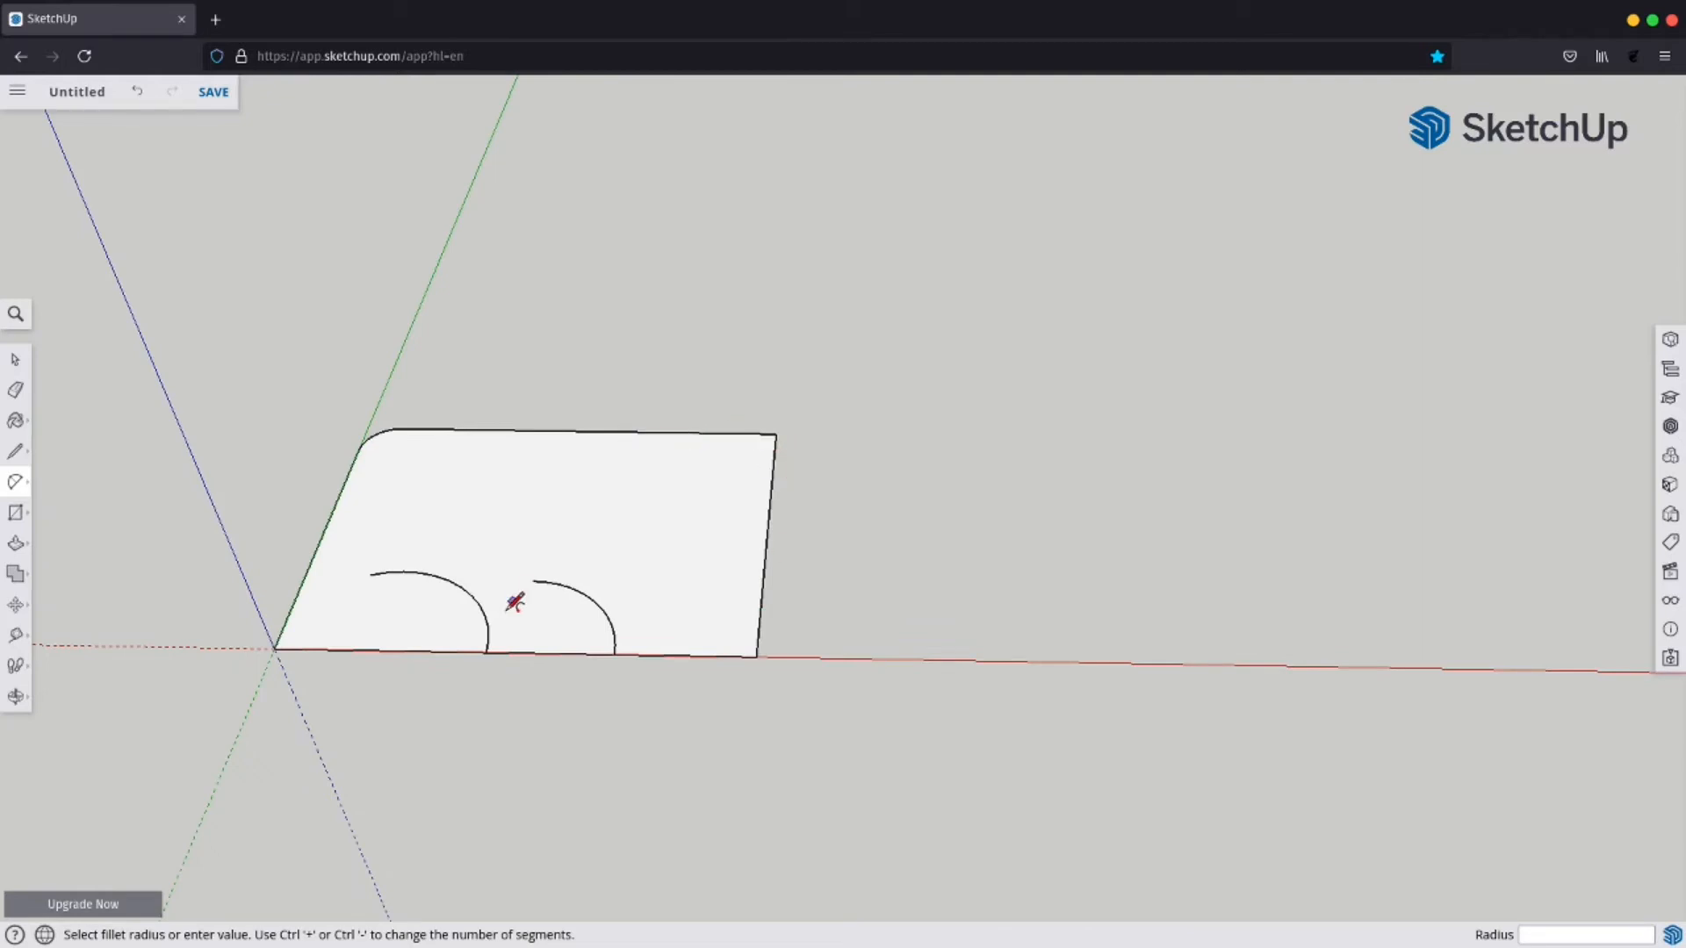
scroll(512, 595, "up", 5)
scroll(527, 579, "down", 4)
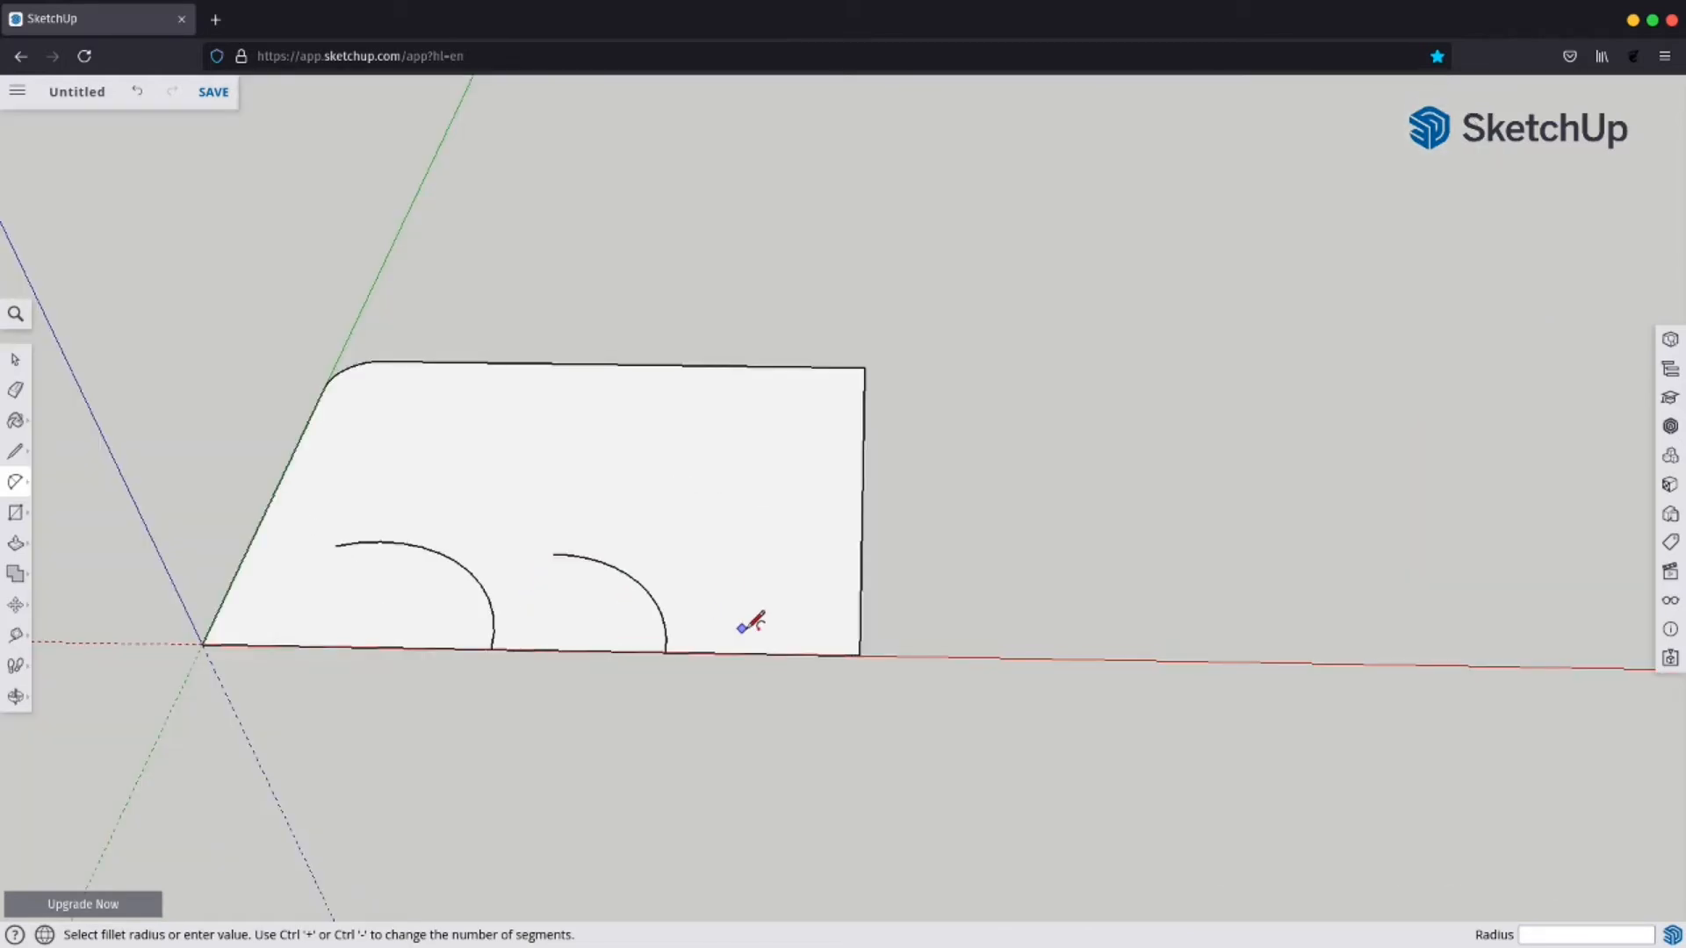
Draw a 2-point arc from the front edge on the red axis to the side of the middle arc, enclosing a small area.
scroll(744, 625, "up", 5)
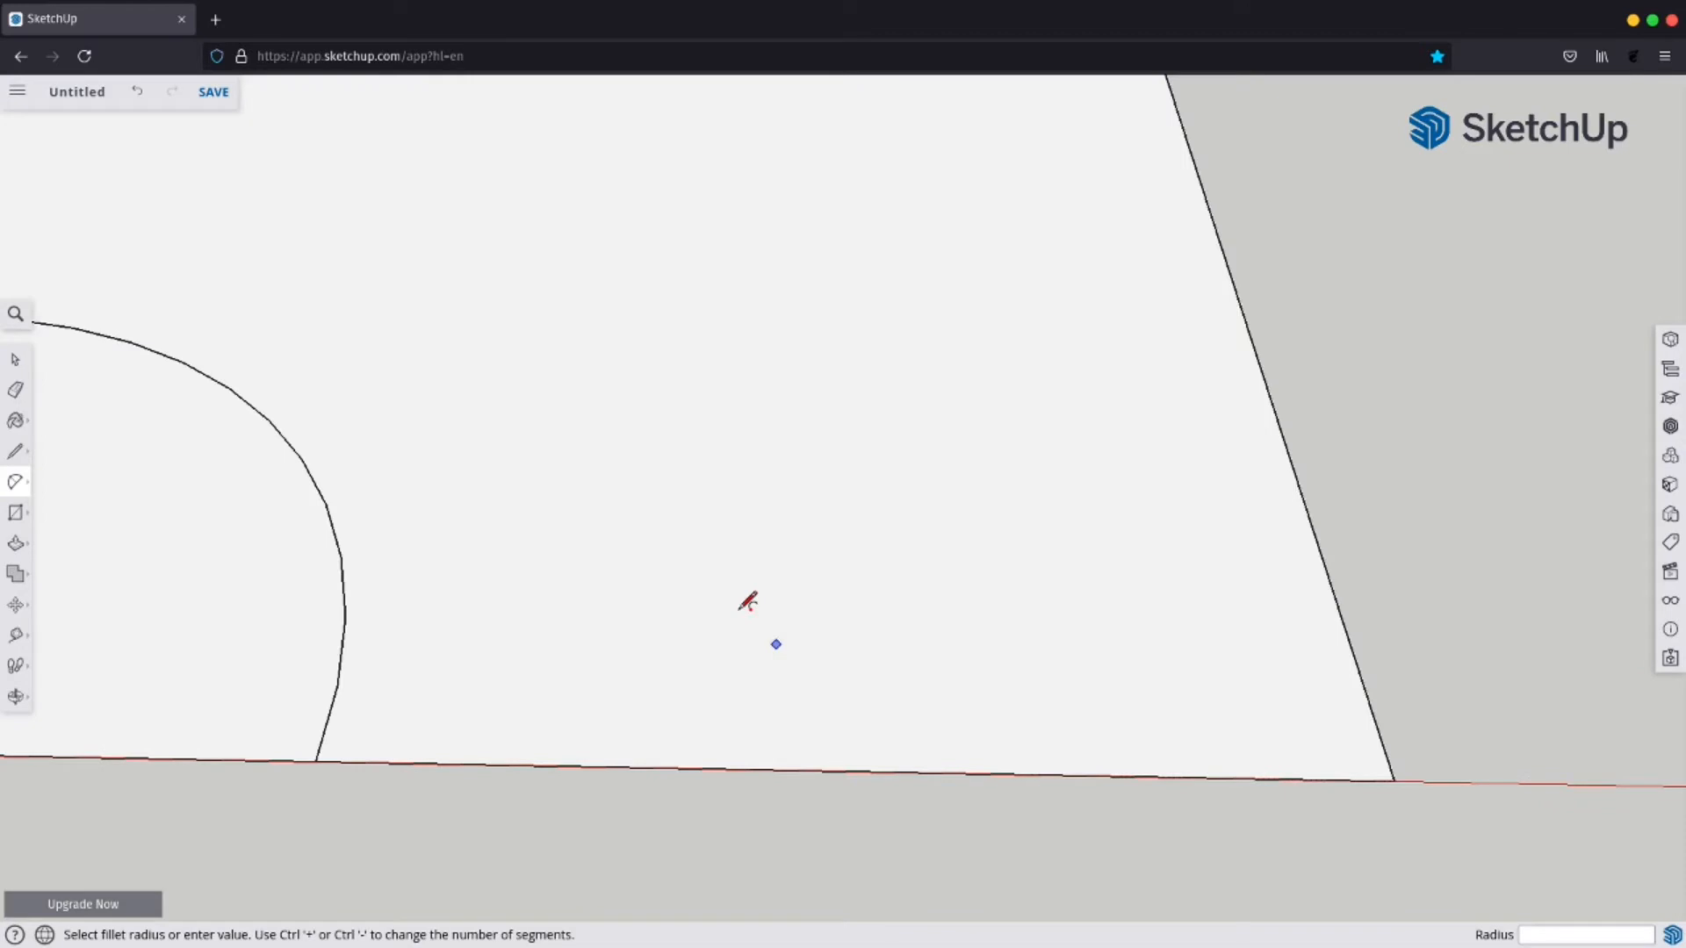
left_click(952, 773)
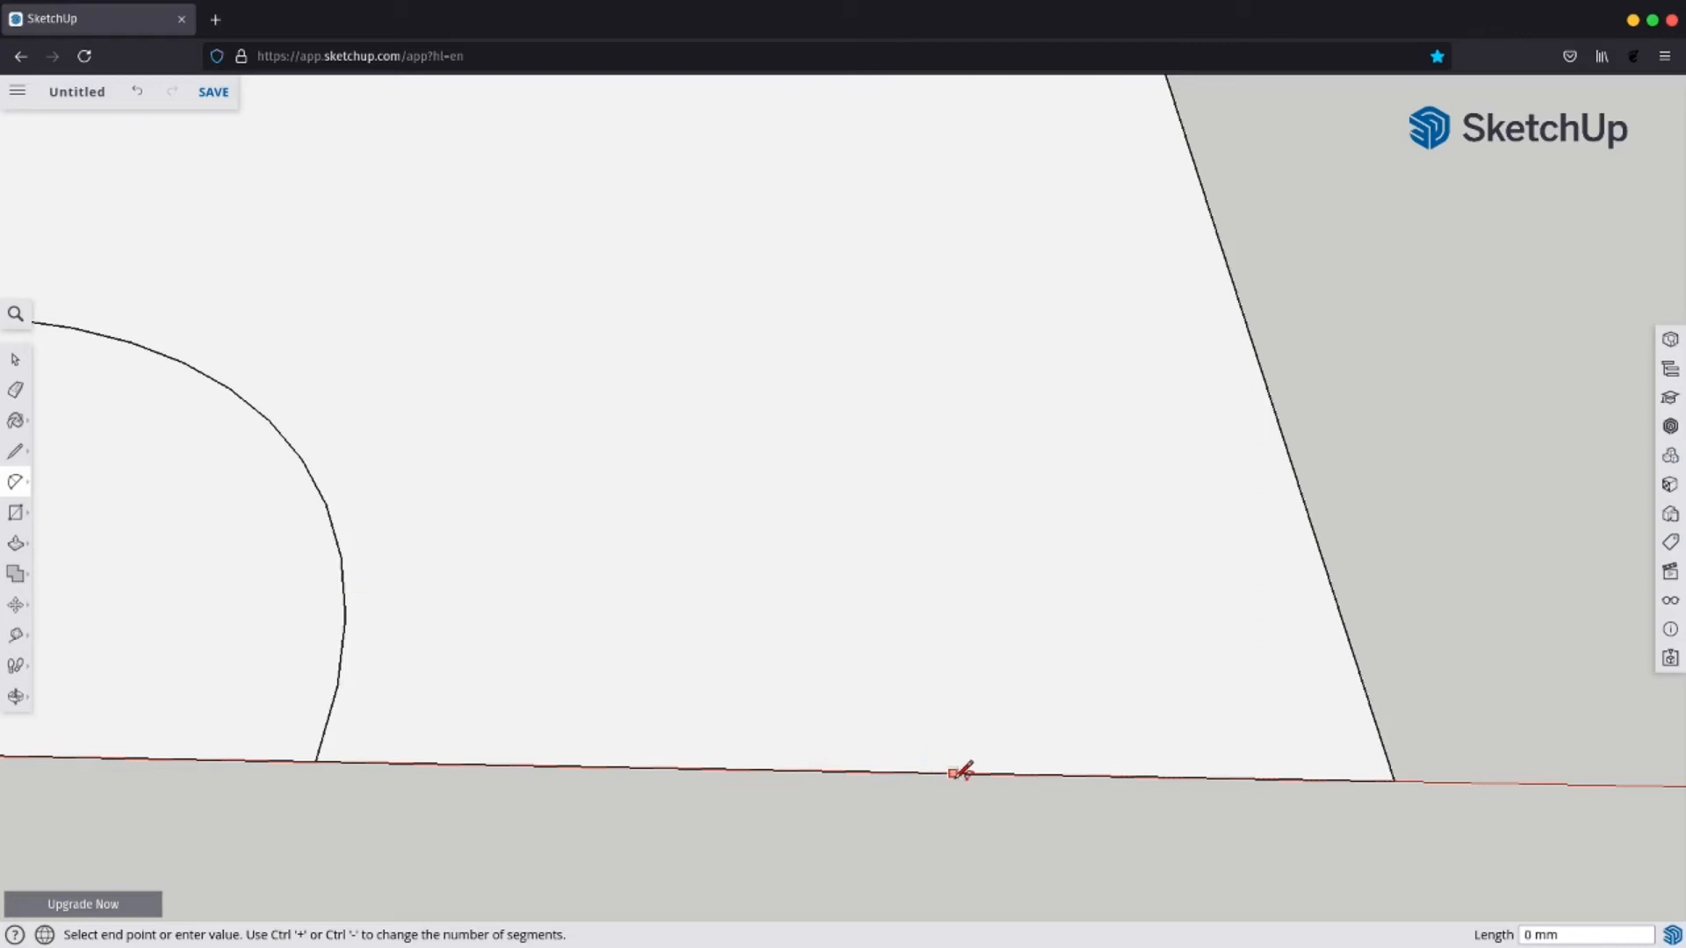
left_click(352, 559)
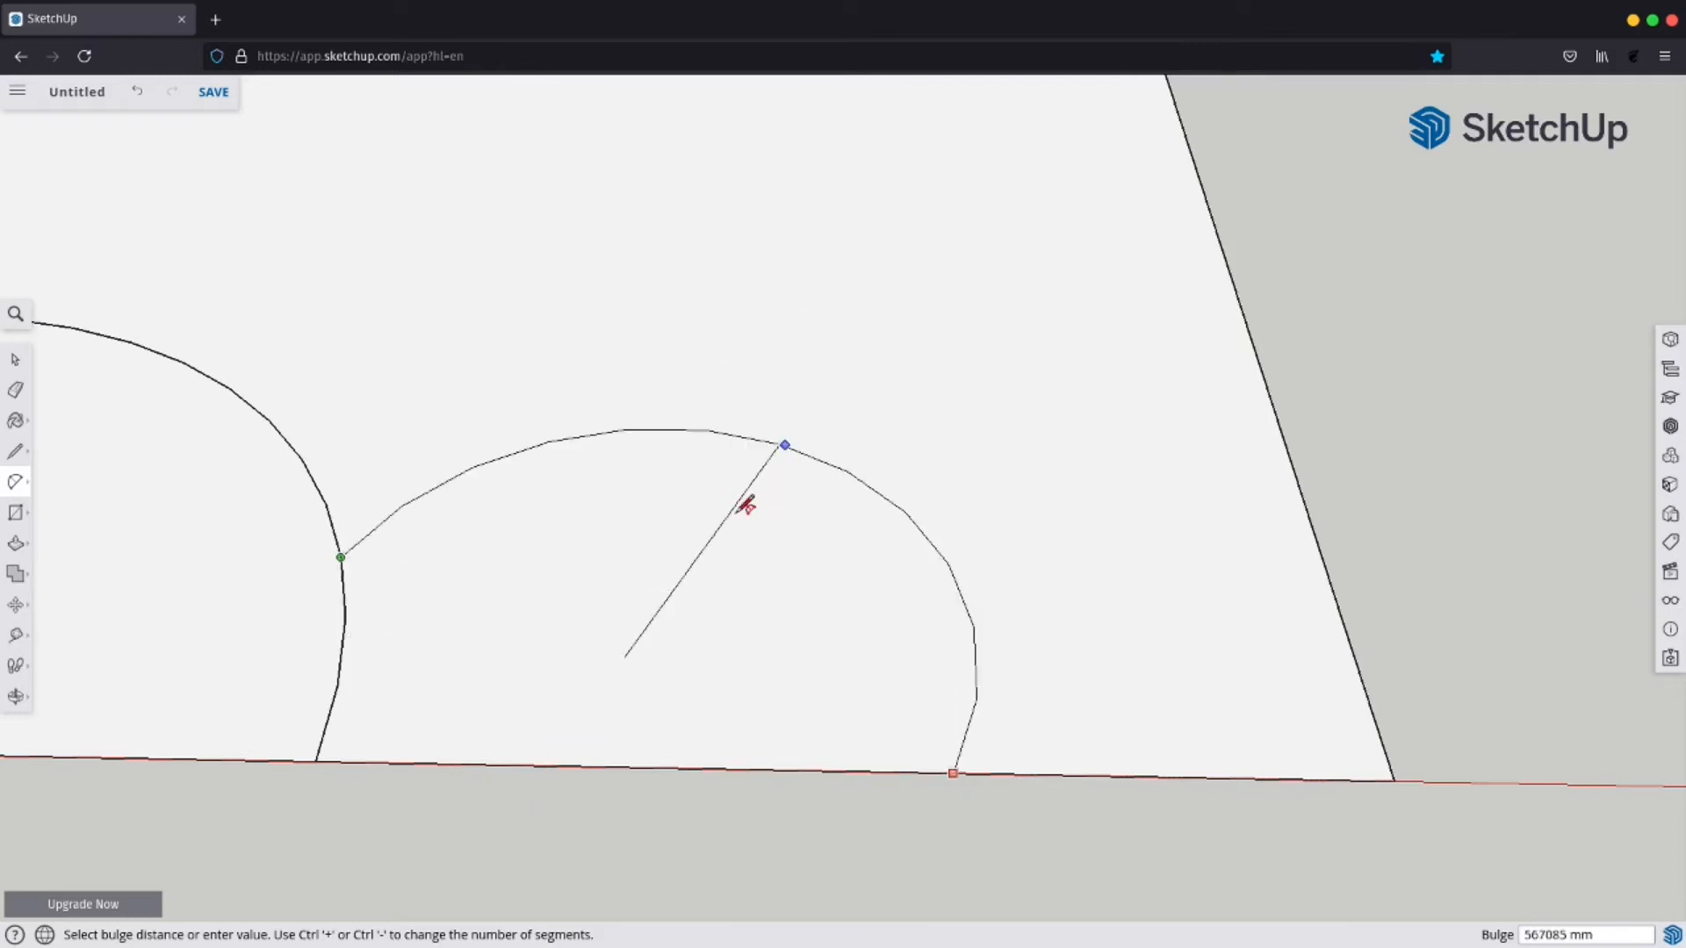
left_click(715, 538)
scroll(830, 518, "down", 3)
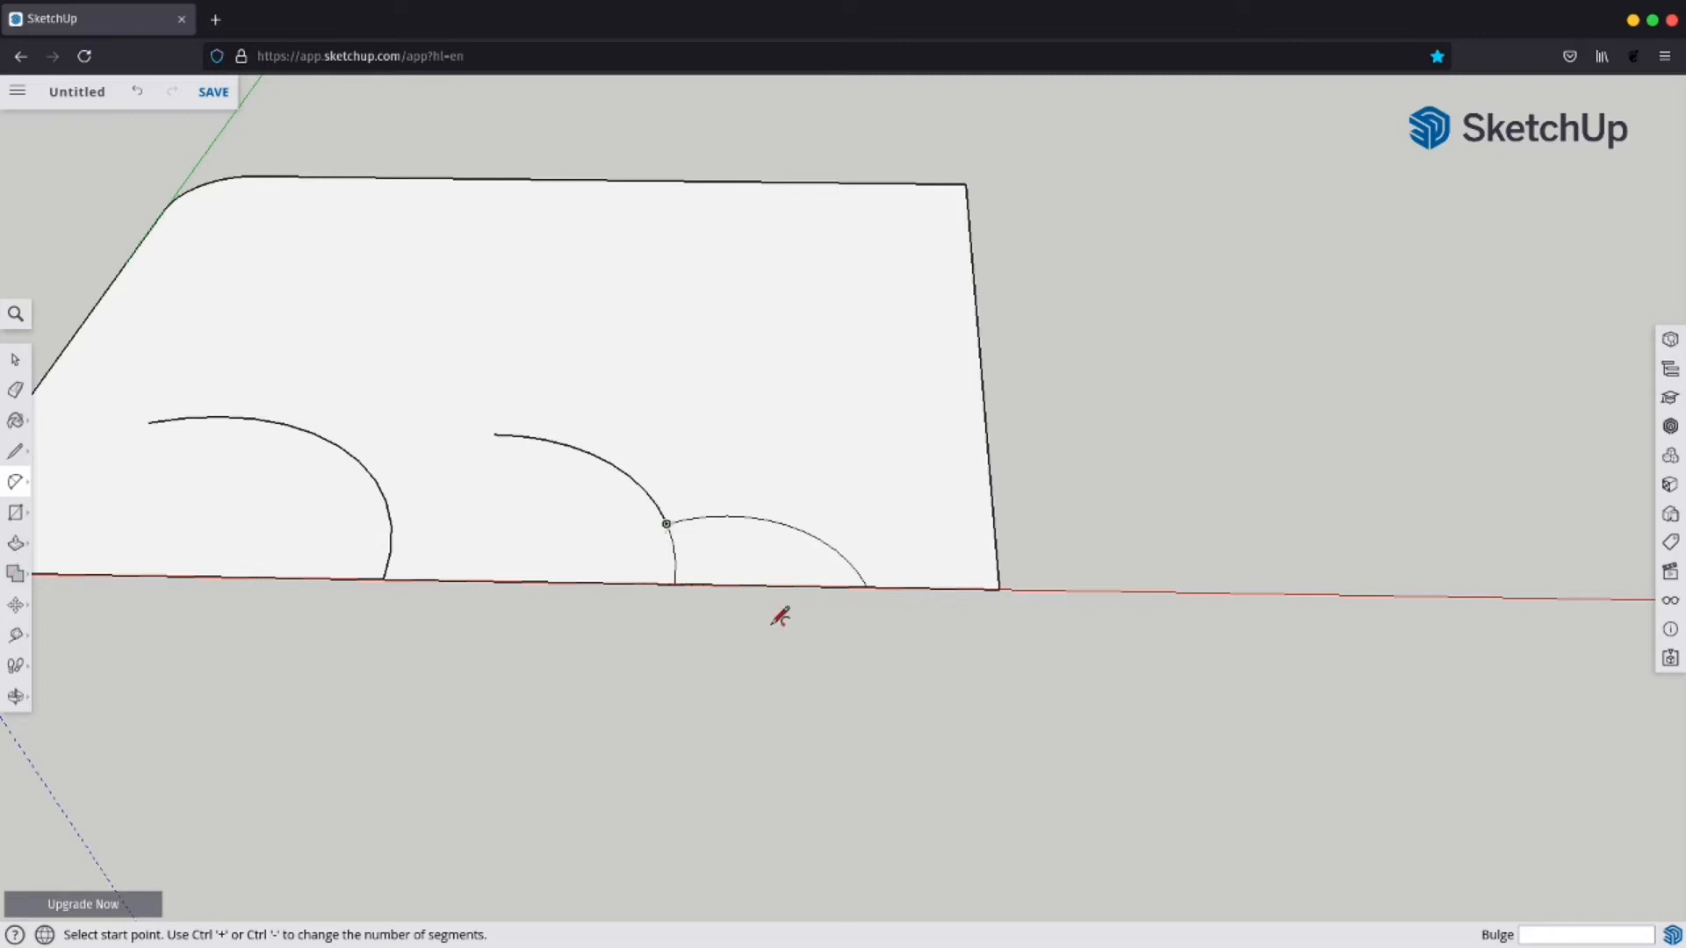
scroll(327, 319, "down", 3)
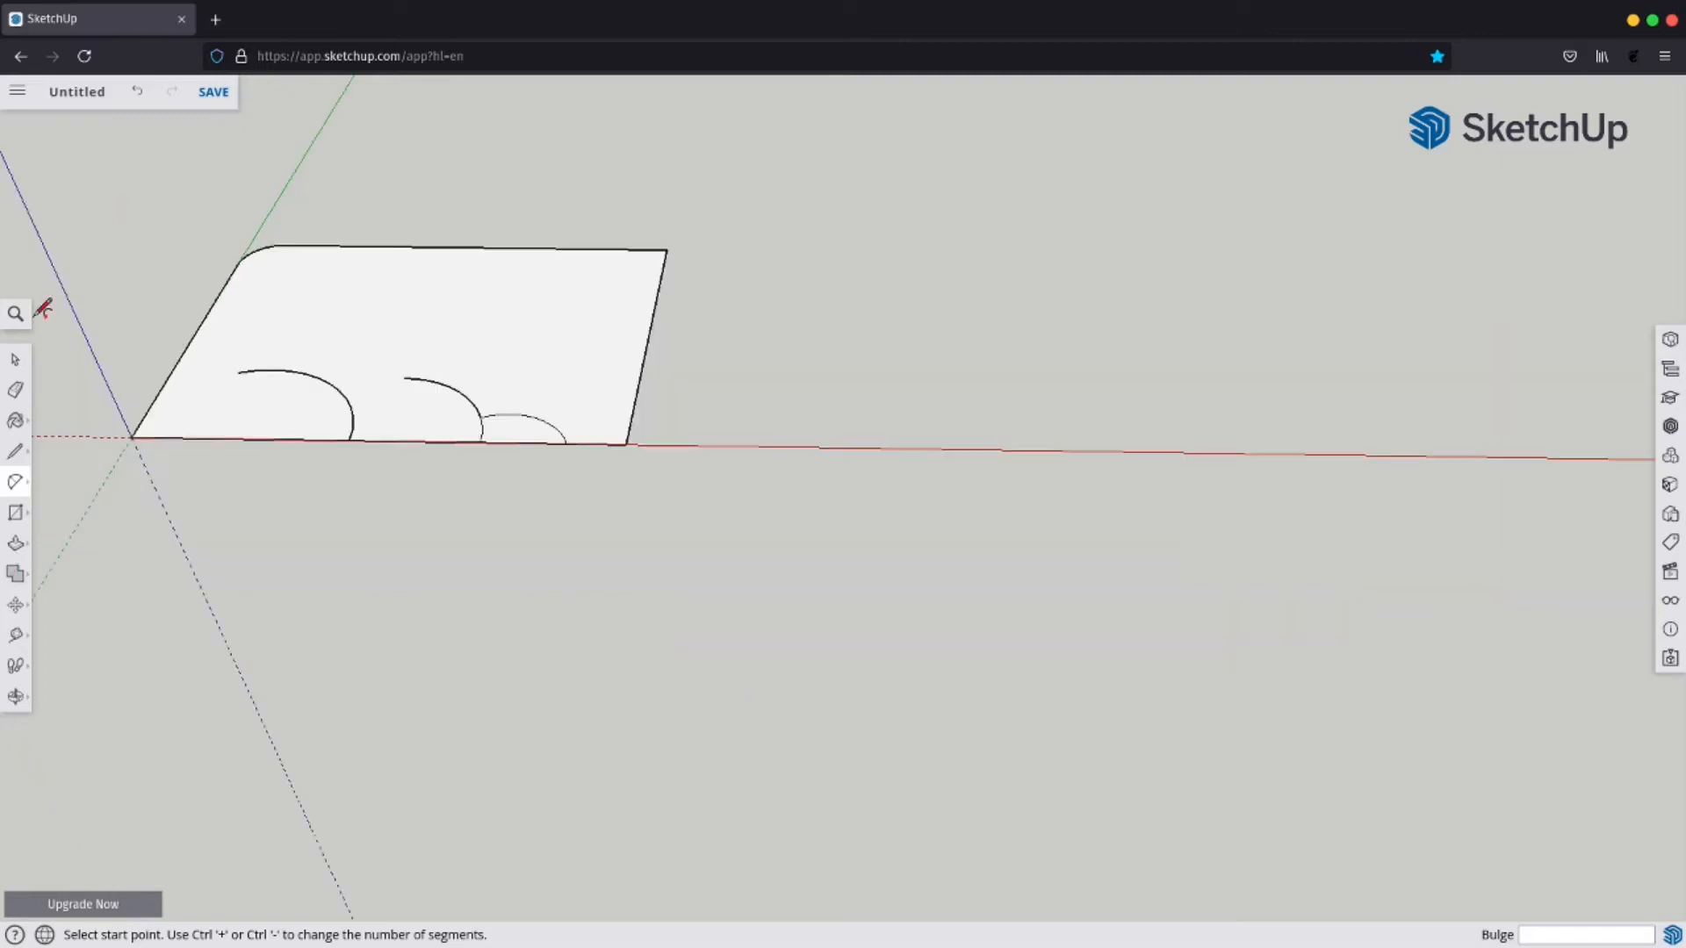
Demonstrate window selection by fully enclosing and then only partly enclosing the arc nearest the origin, clearing the selection between tries.
left_click(16, 359)
scroll(198, 408, "up", 3)
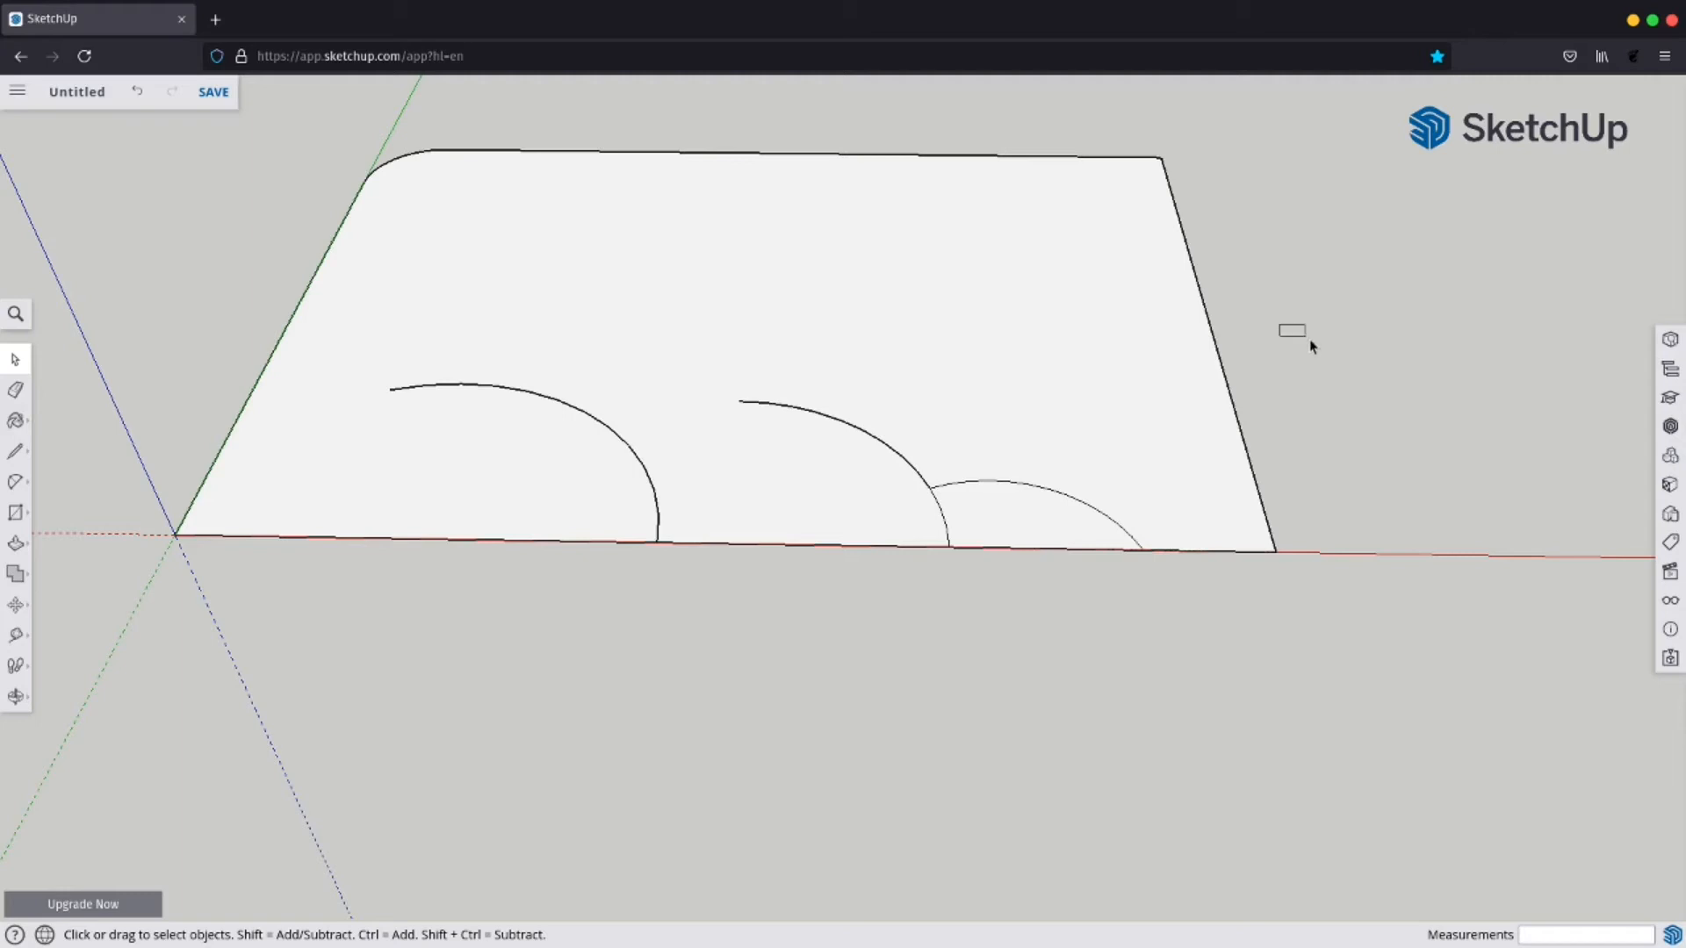
left_click_drag(1312, 348, 1493, 496)
left_click_drag(340, 345, 674, 628)
left_click(397, 710)
left_click_drag(127, 377, 391, 751)
left_click_drag(367, 372, 553, 531)
left_click_drag(359, 356, 696, 608)
left_click(693, 645)
Demonstrate crossing selection on the arc nearest the origin and on the face's far side edge, and clear the selection.
left_click_drag(715, 365, 357, 597)
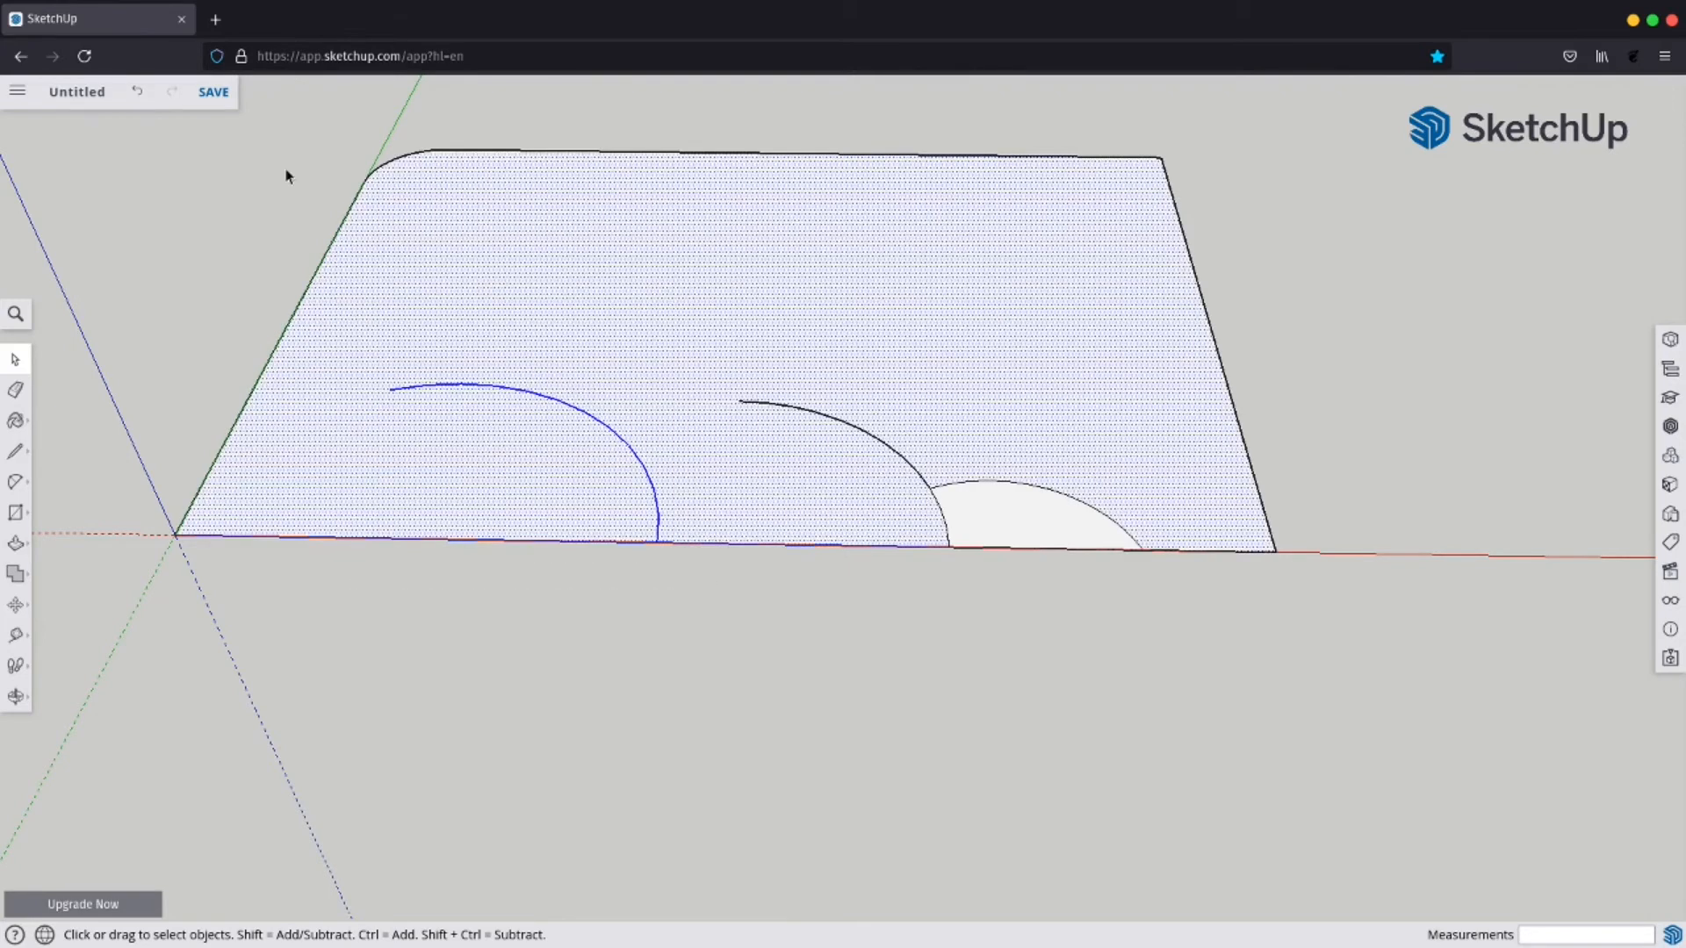
left_click_drag(1358, 348, 1241, 555)
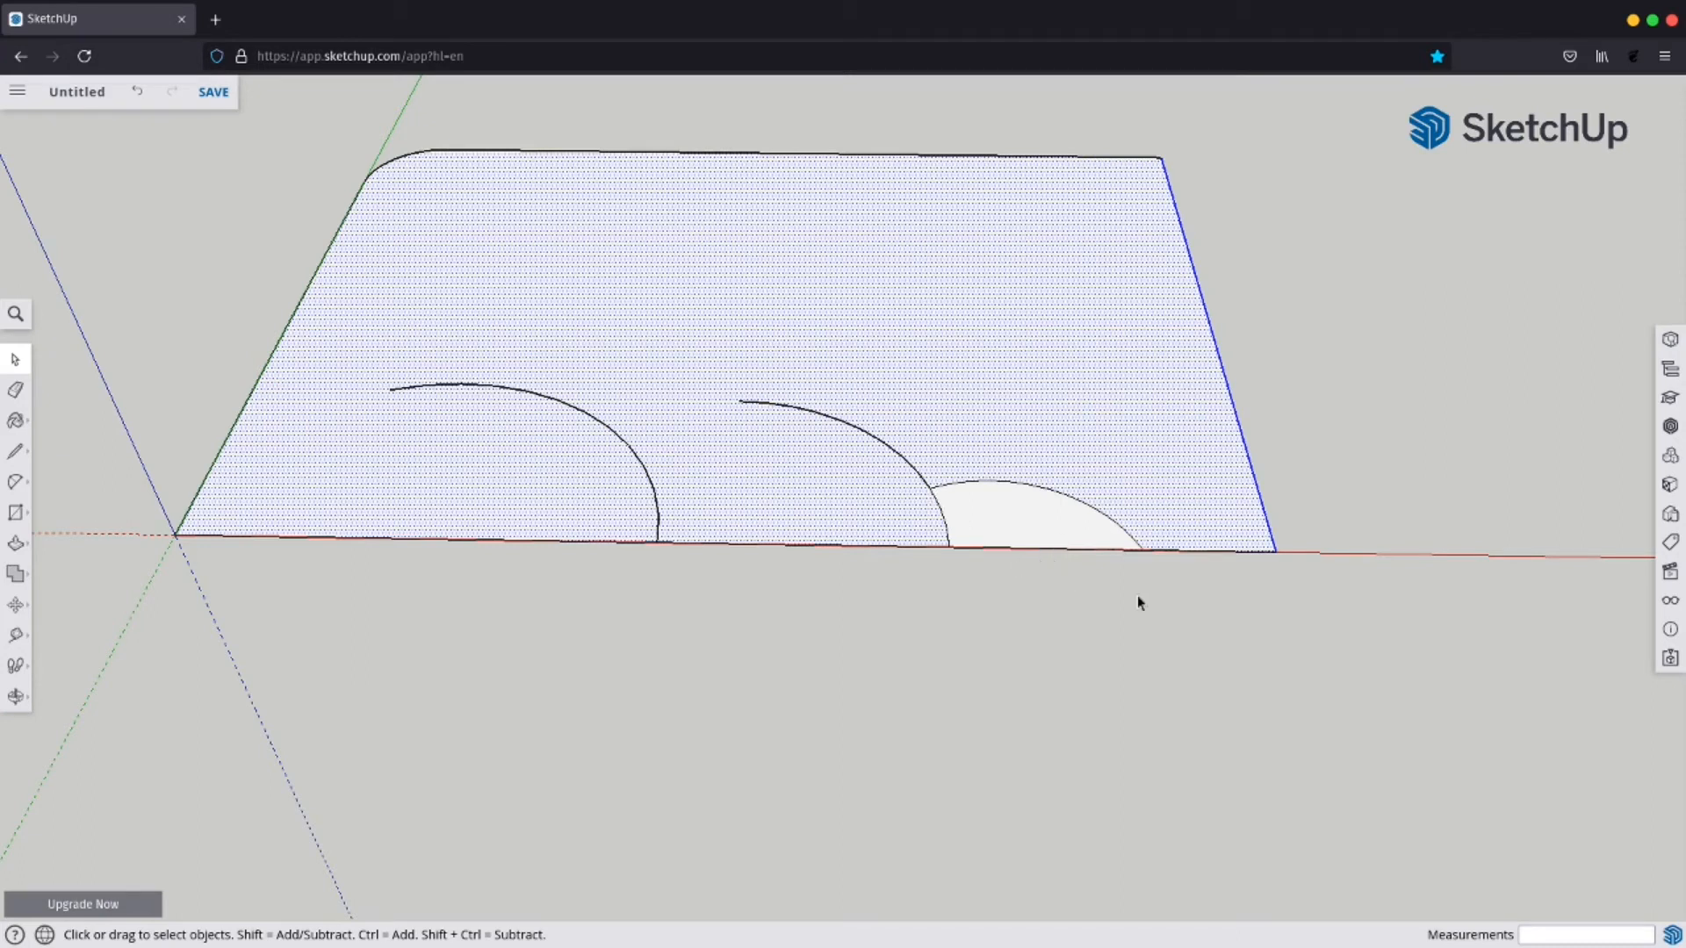
left_click(1249, 654)
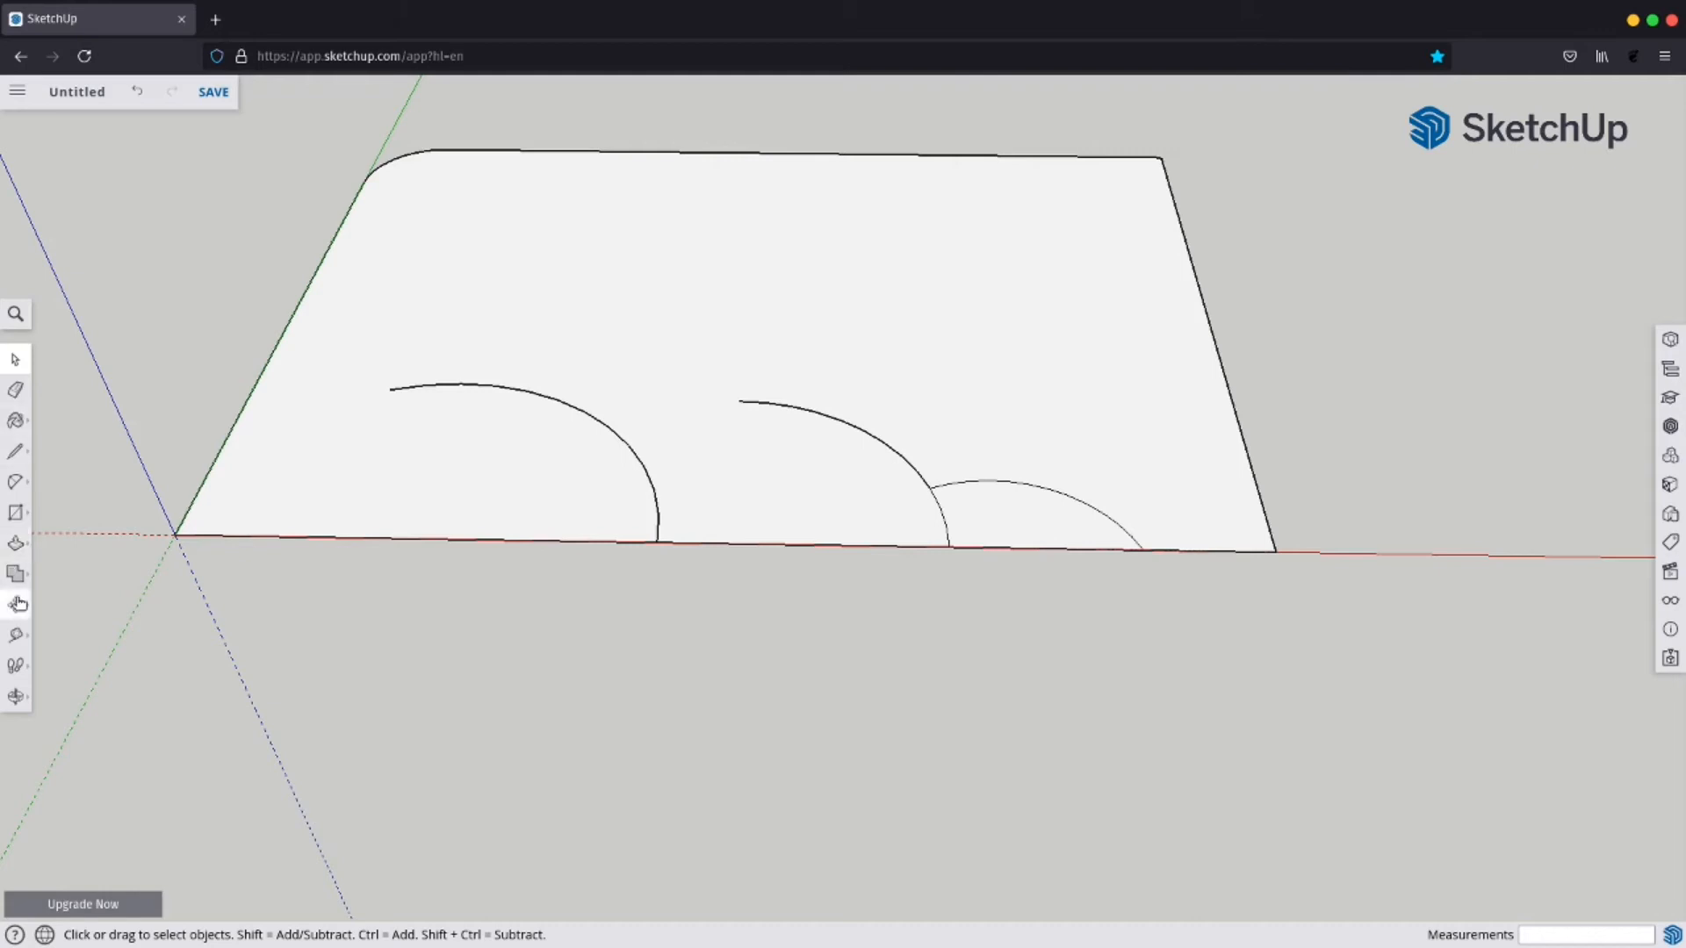
Erase the three arcs inside the face, keeping its outline with the rounded corner.
scroll(756, 470, "down", 5)
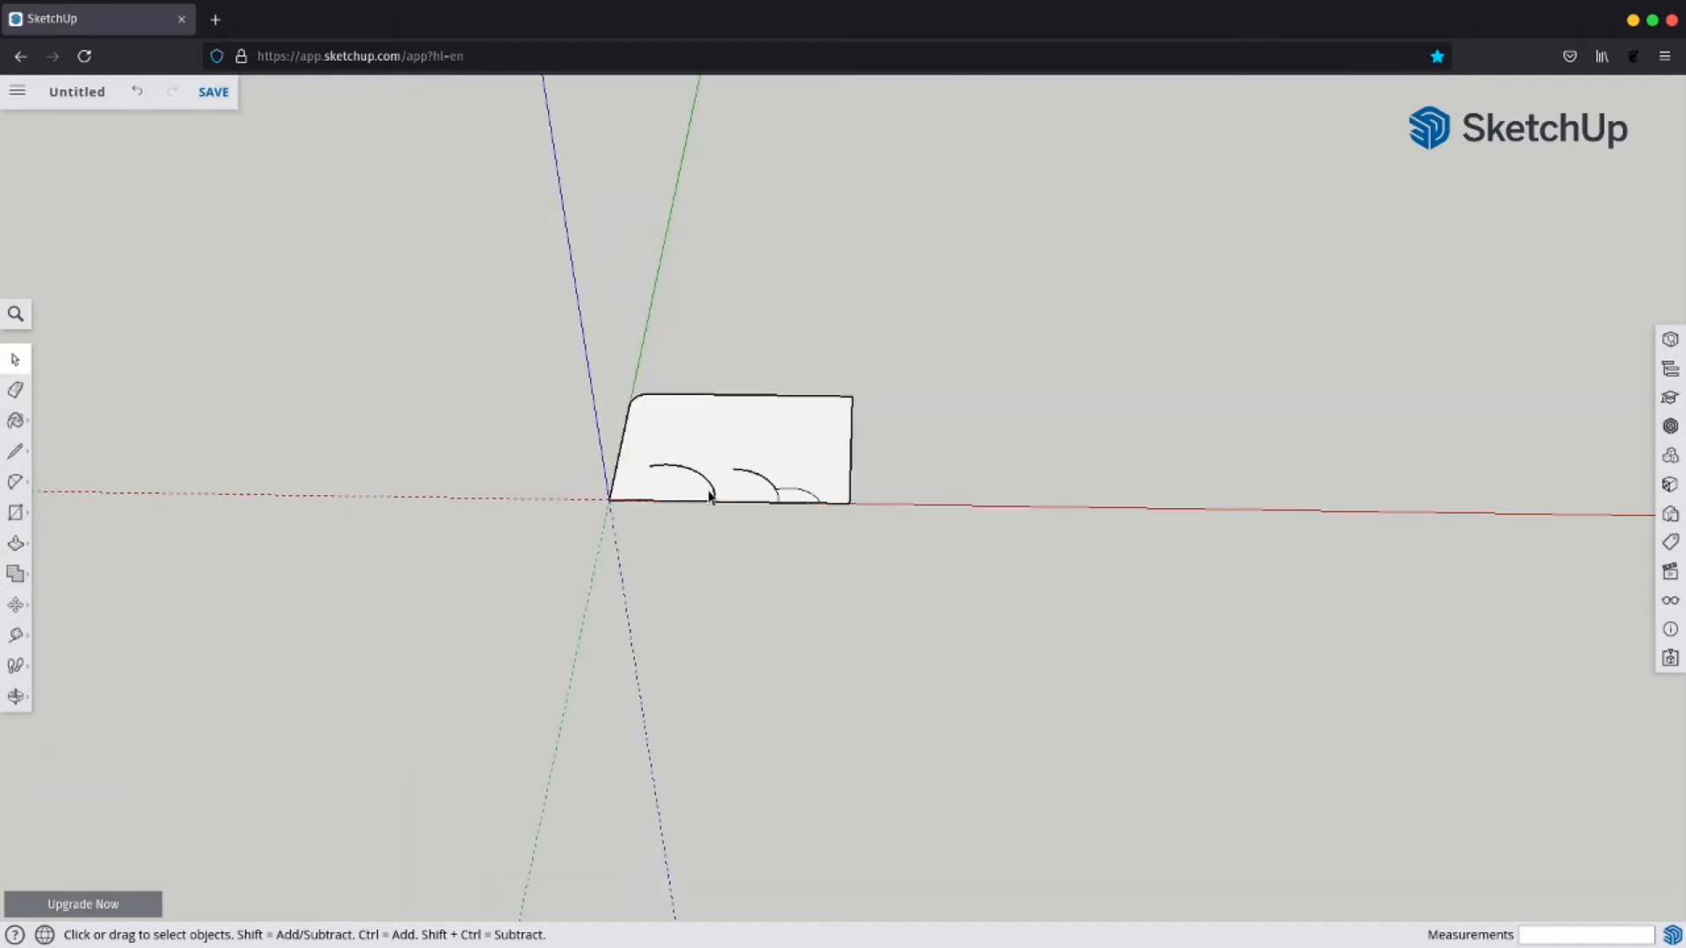
scroll(552, 406, "up", 5)
key("e")
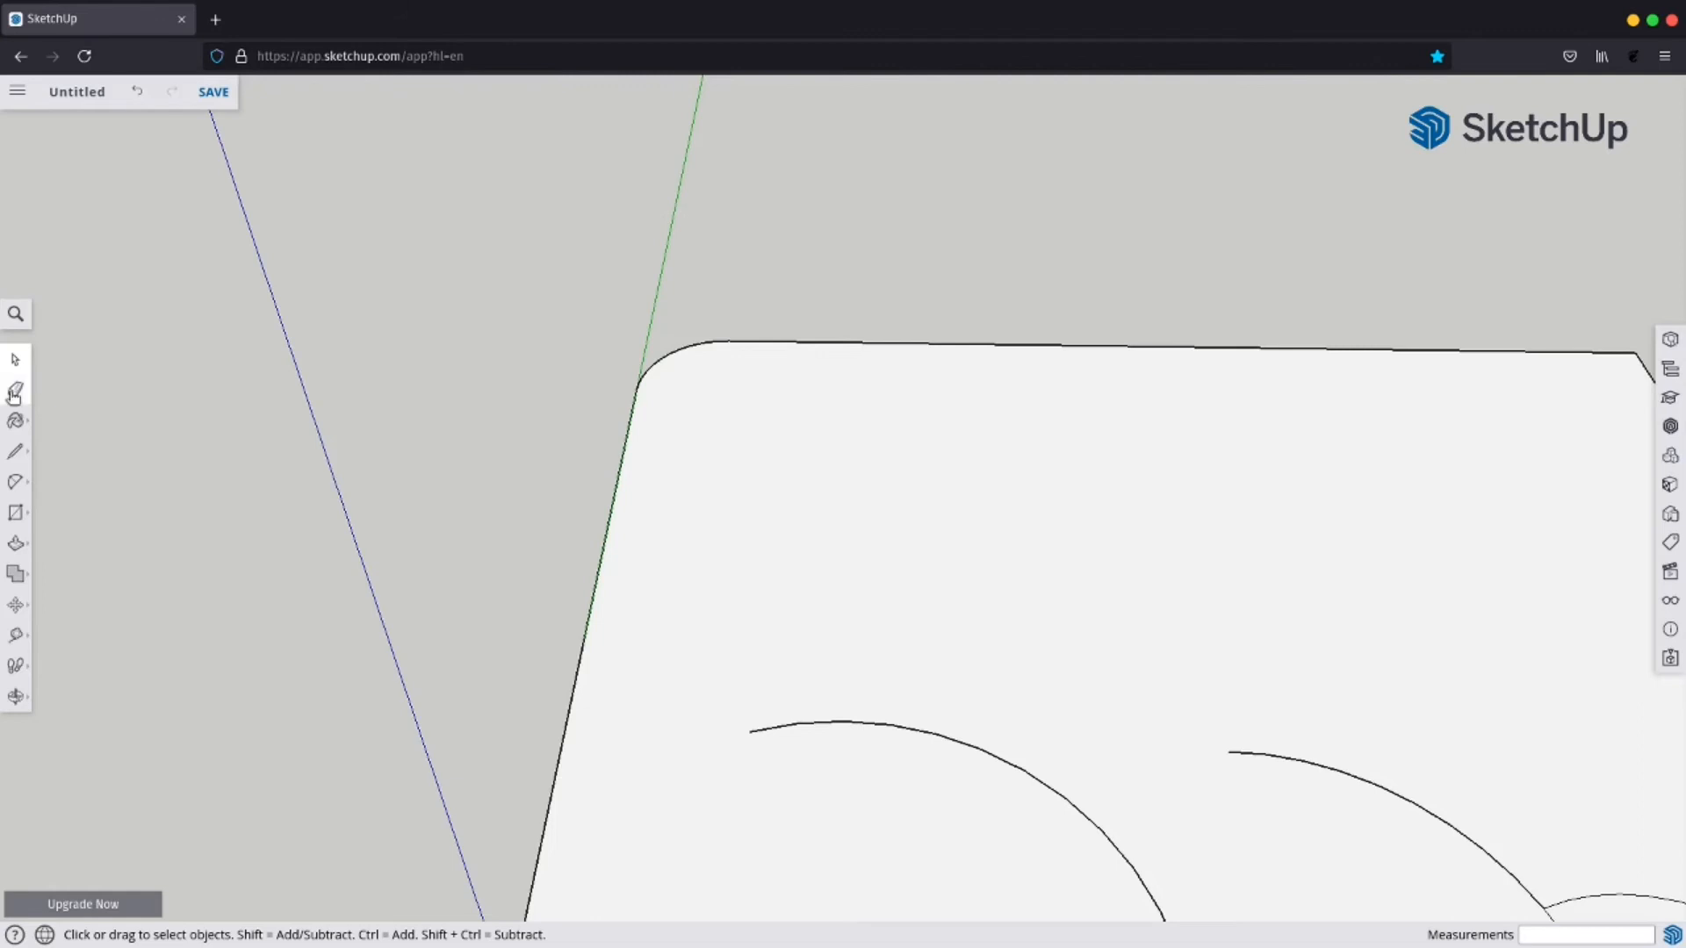
scroll(538, 482, "down", 3)
left_click_drag(817, 615, 885, 593)
left_click(933, 597)
mouse_move(1031, 648)
left_mouse_down()
mouse_move(1012, 651)
mouse_move(1076, 629)
mouse_move(1066, 641)
left_mouse_up()
left_click(137, 91)
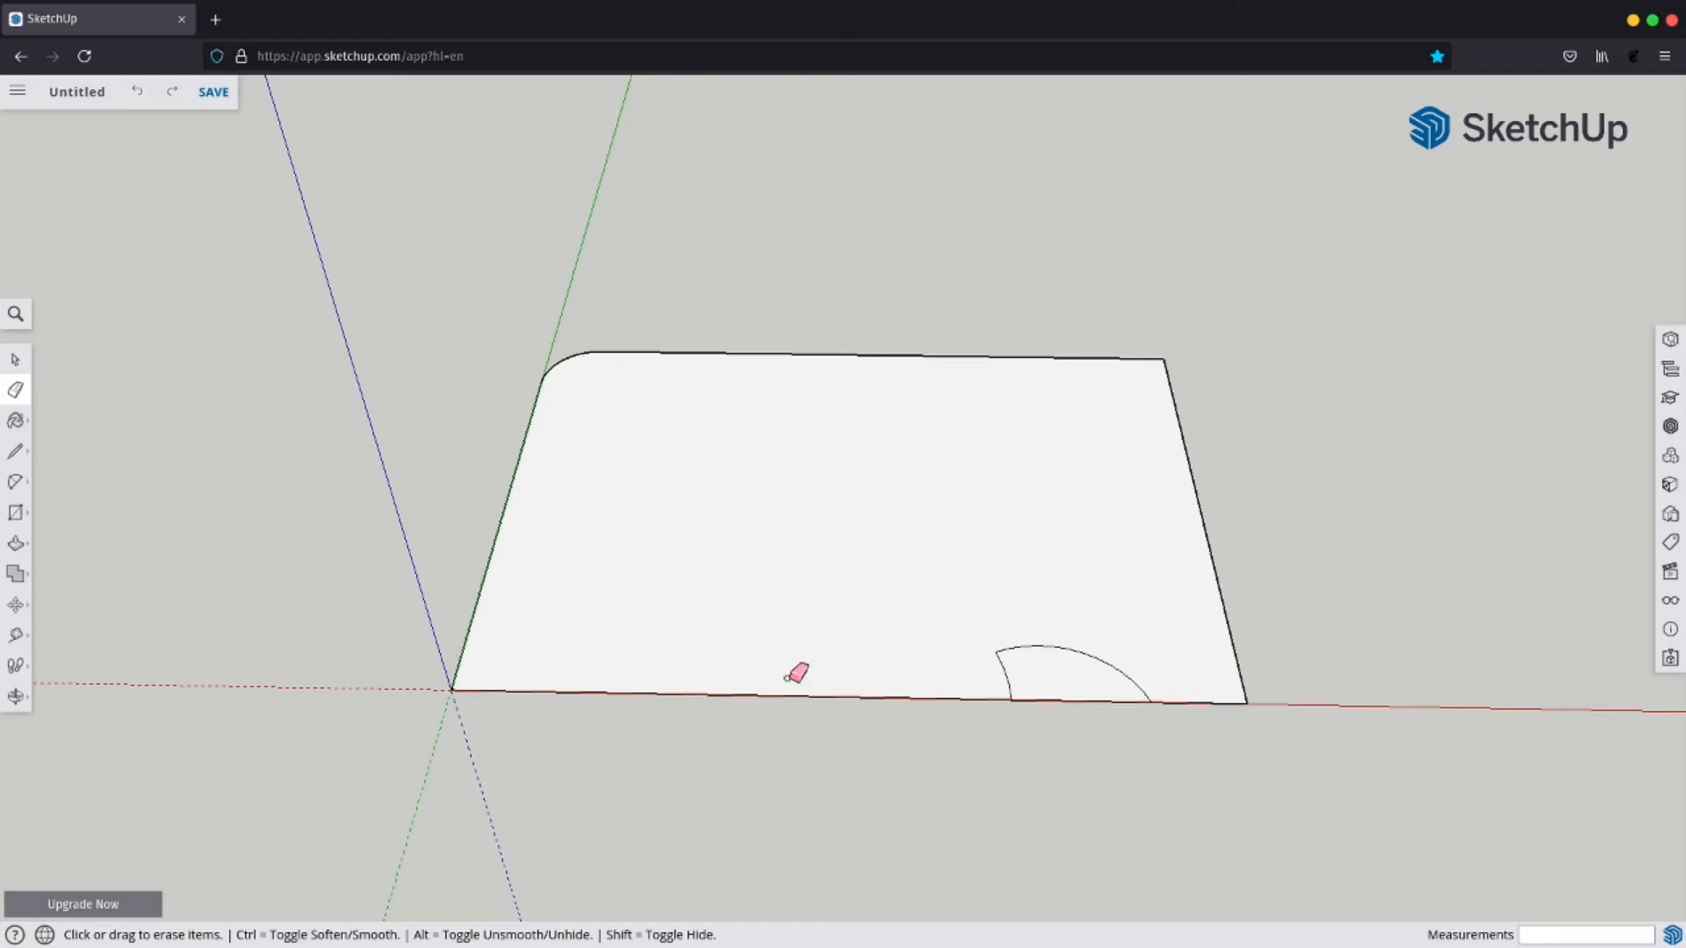
left_click_drag(1054, 645, 978, 673)
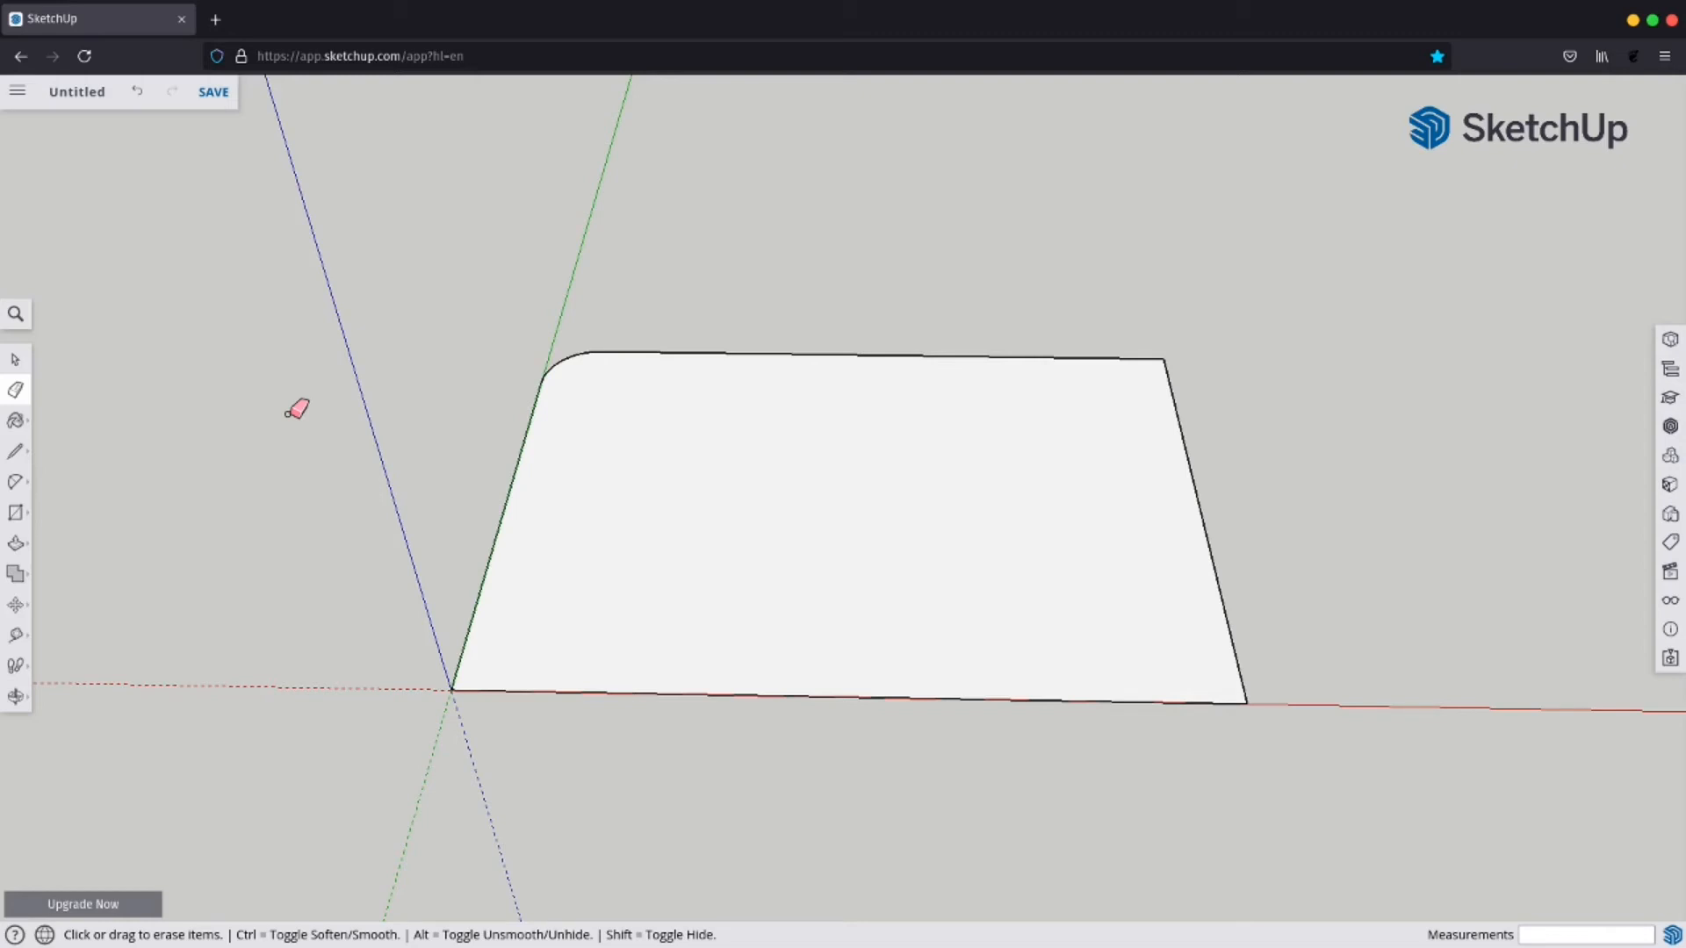
Select the whole rounded-corner face with all its edges and make it a group.
left_click(16, 357)
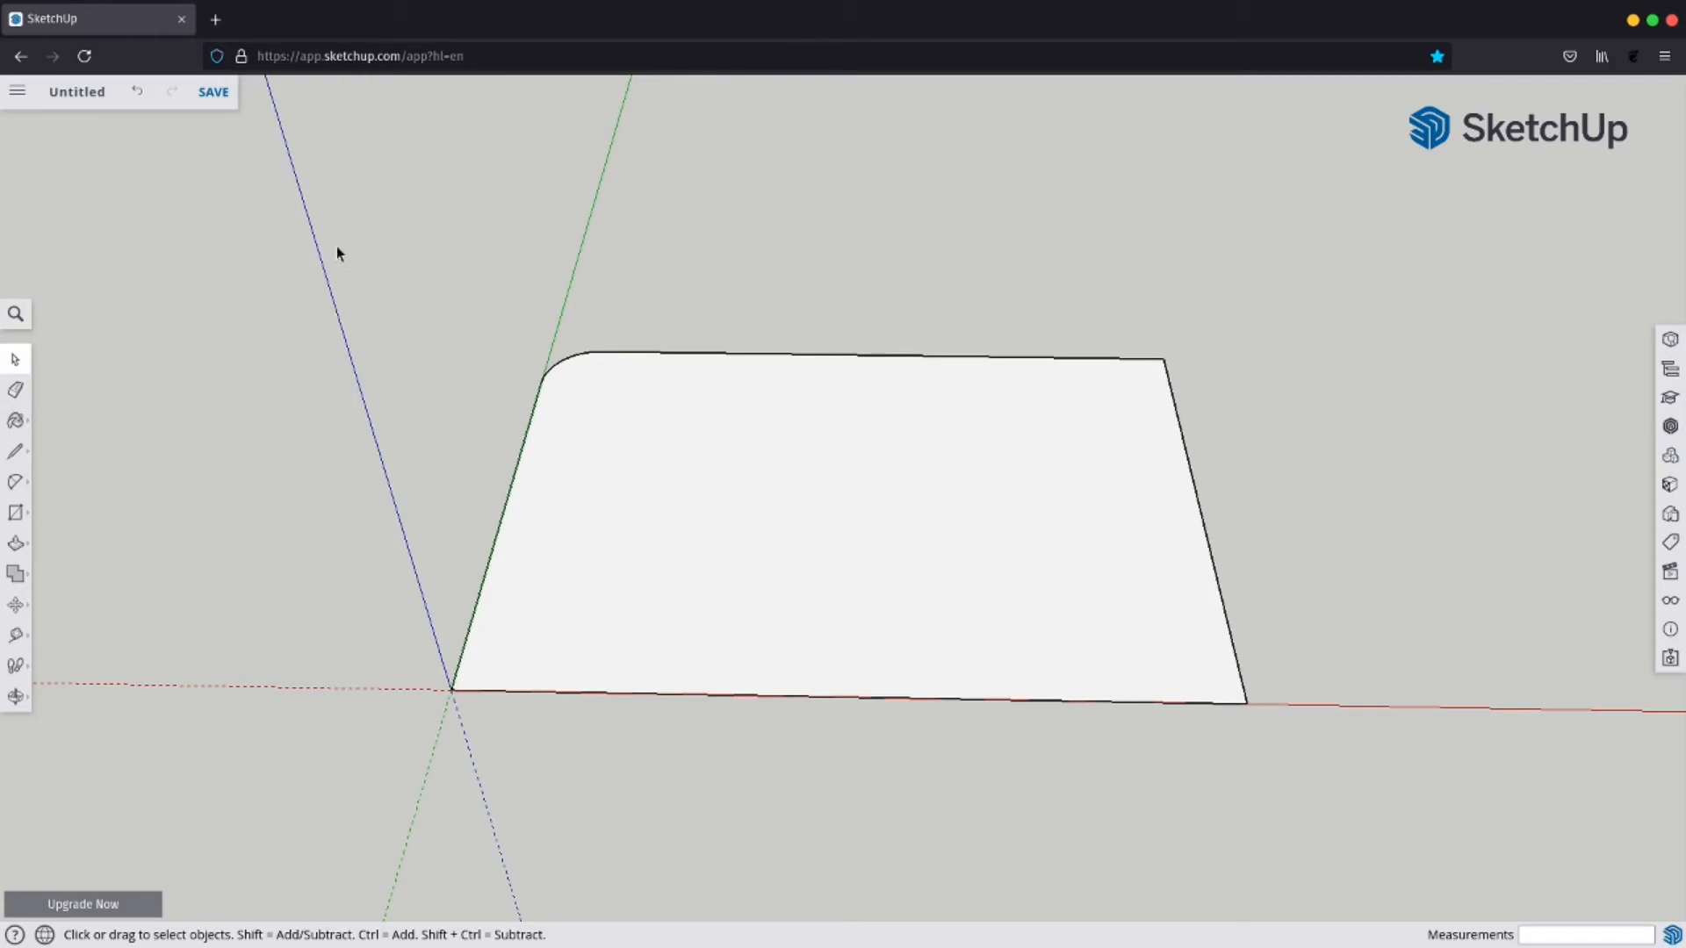
left_click_drag(338, 254, 448, 430)
left_click_drag(1245, 321, 559, 755)
left_click_drag(439, 768, 439, 767)
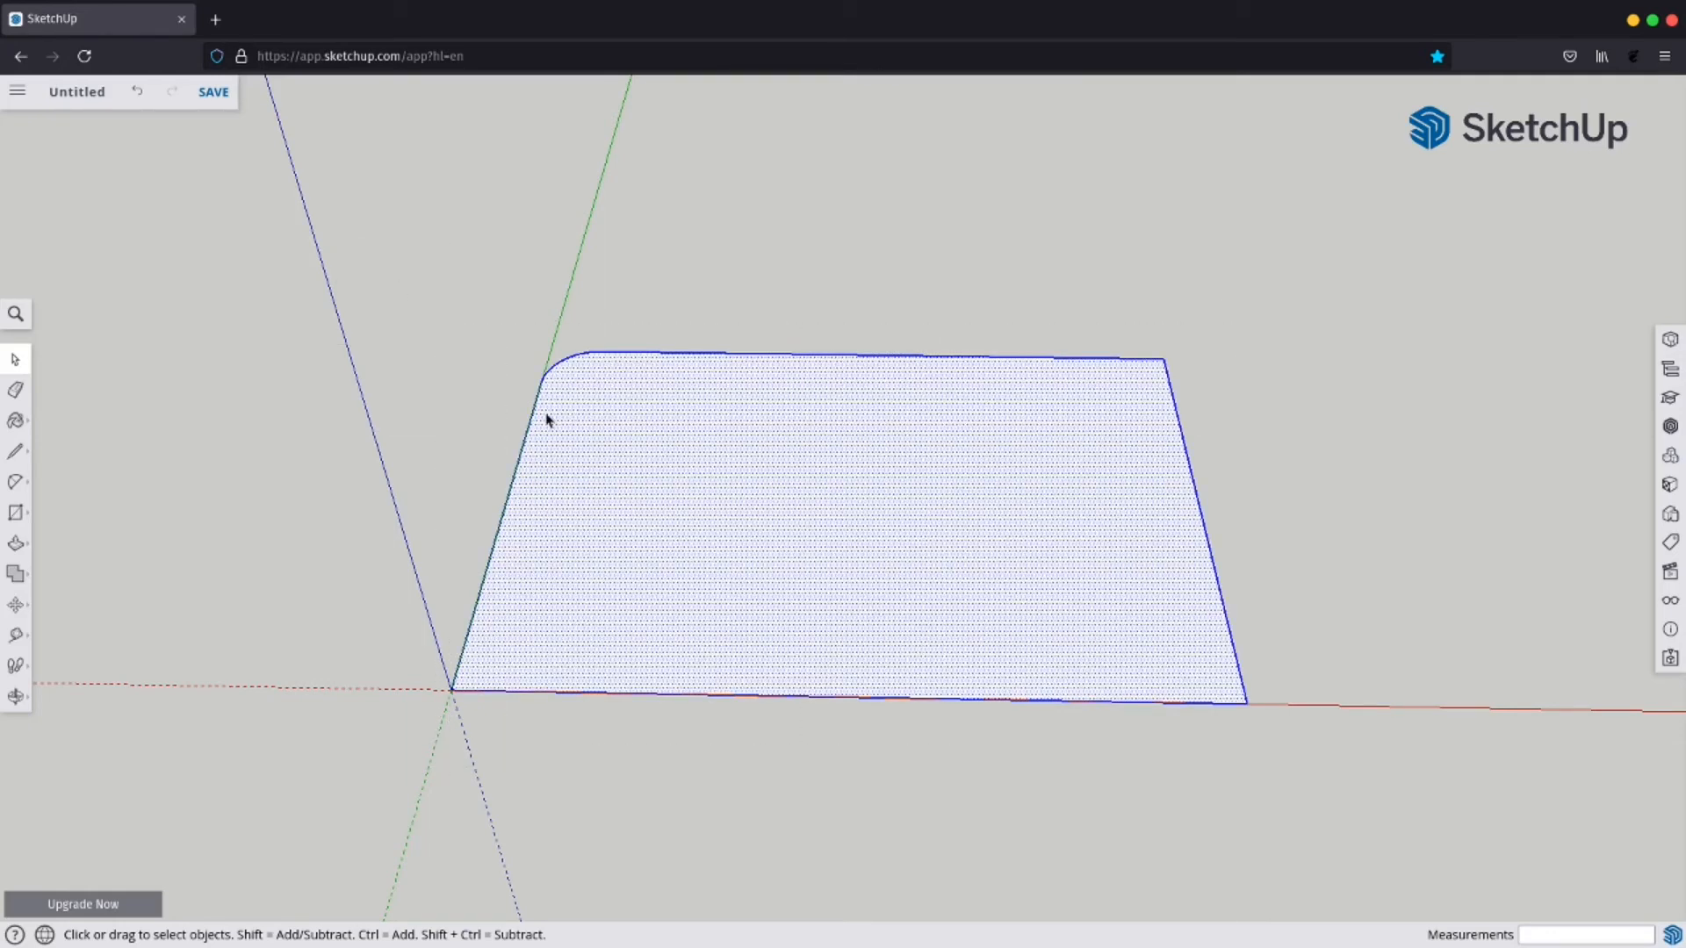
right_click(812, 458)
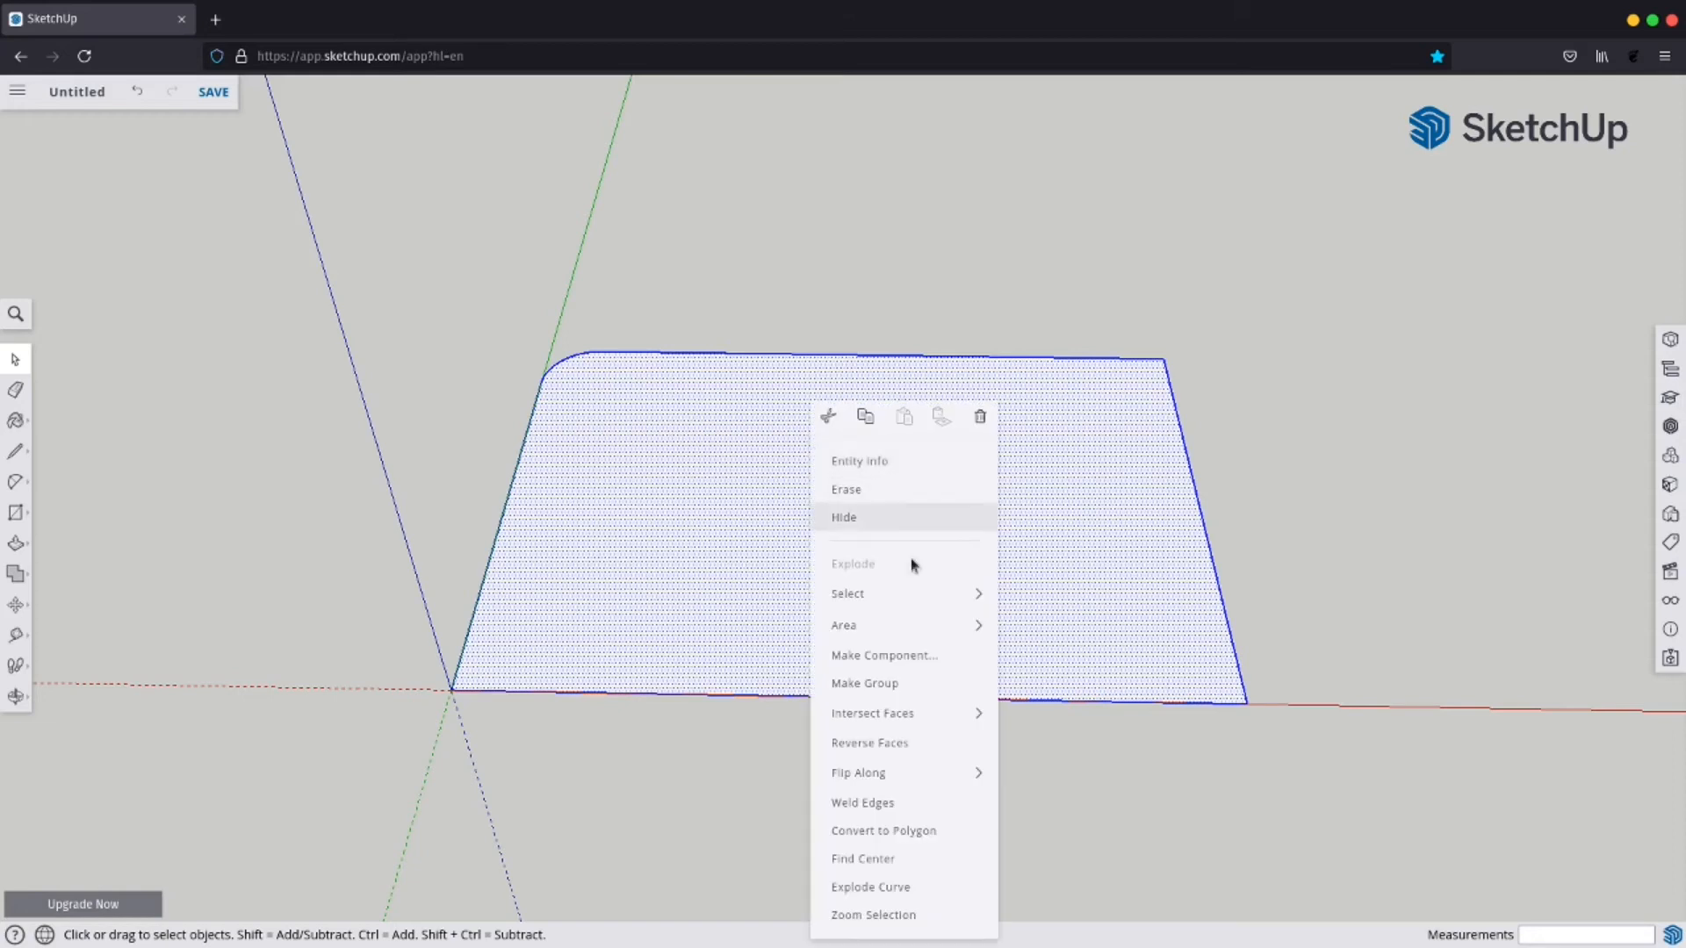
left_click(853, 689)
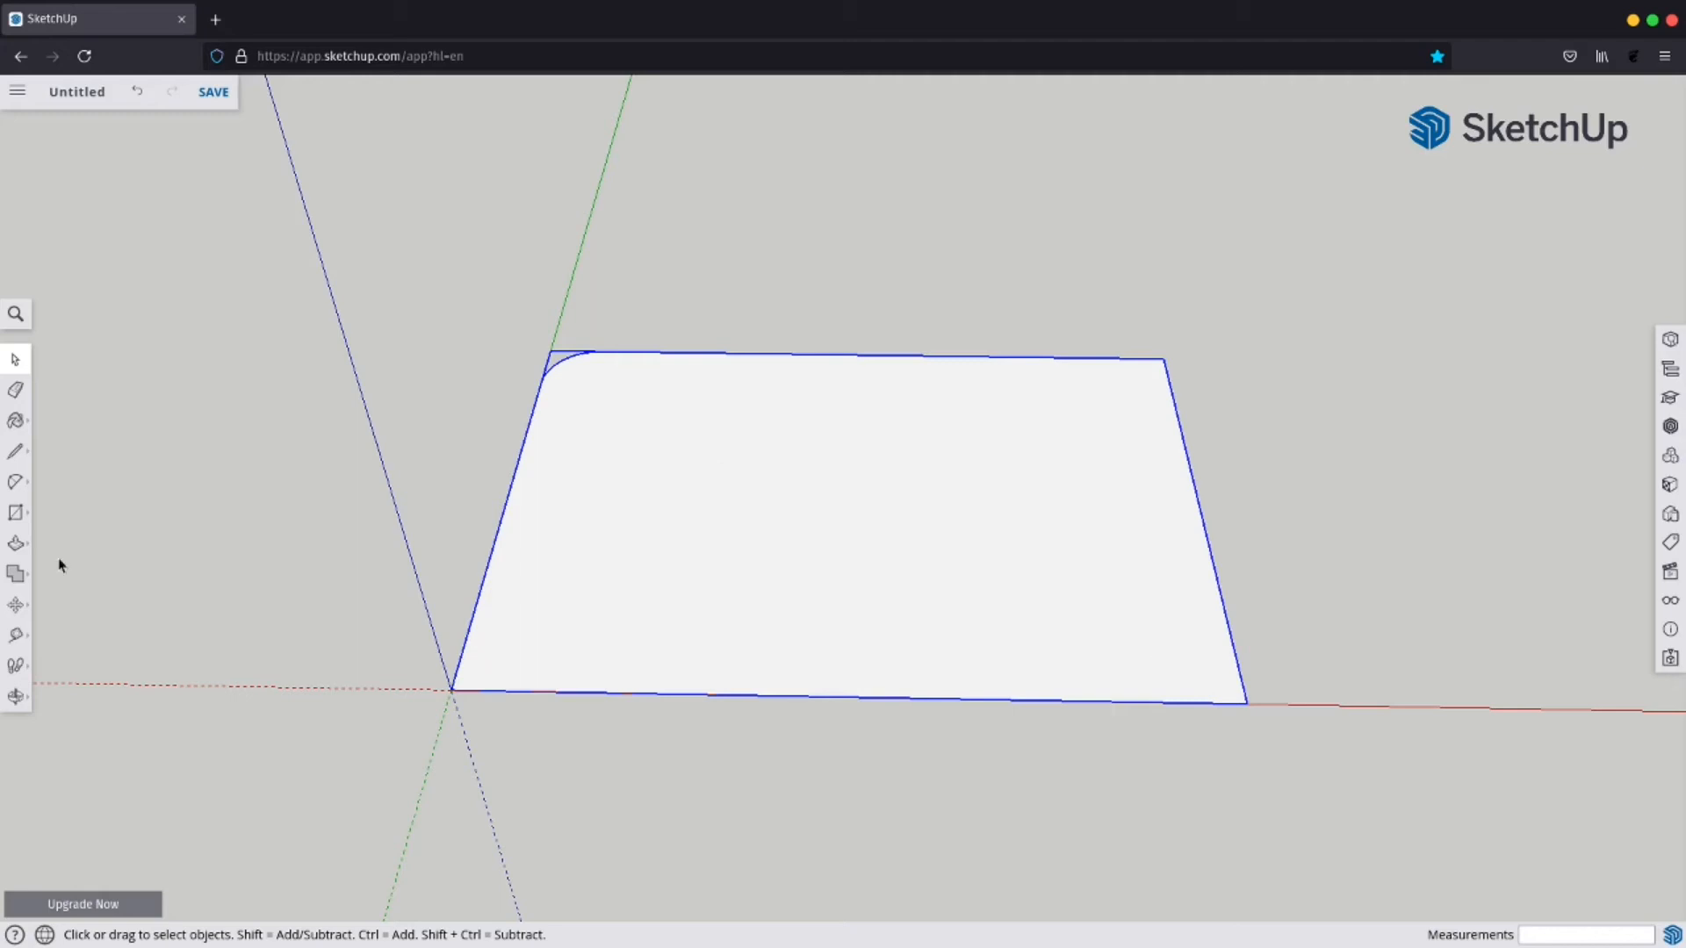
Move the group by its front corner, place that corner back on the origin, and deselect the group.
left_click(15, 605)
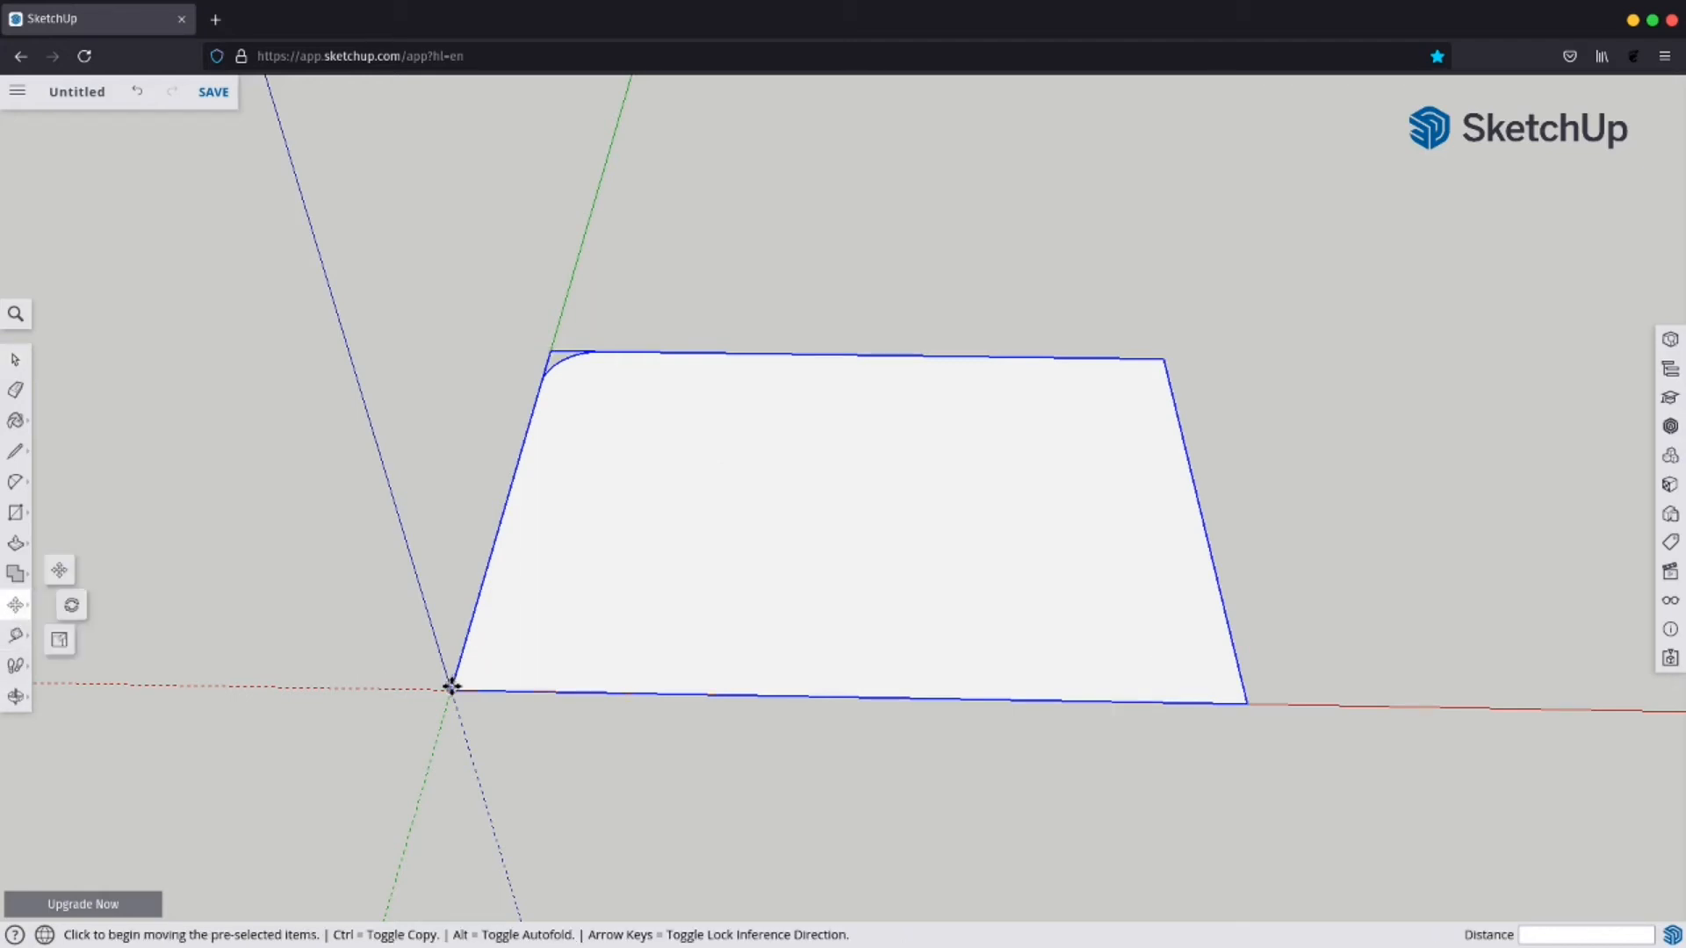
left_click(451, 689)
scroll(527, 639, "down", 5)
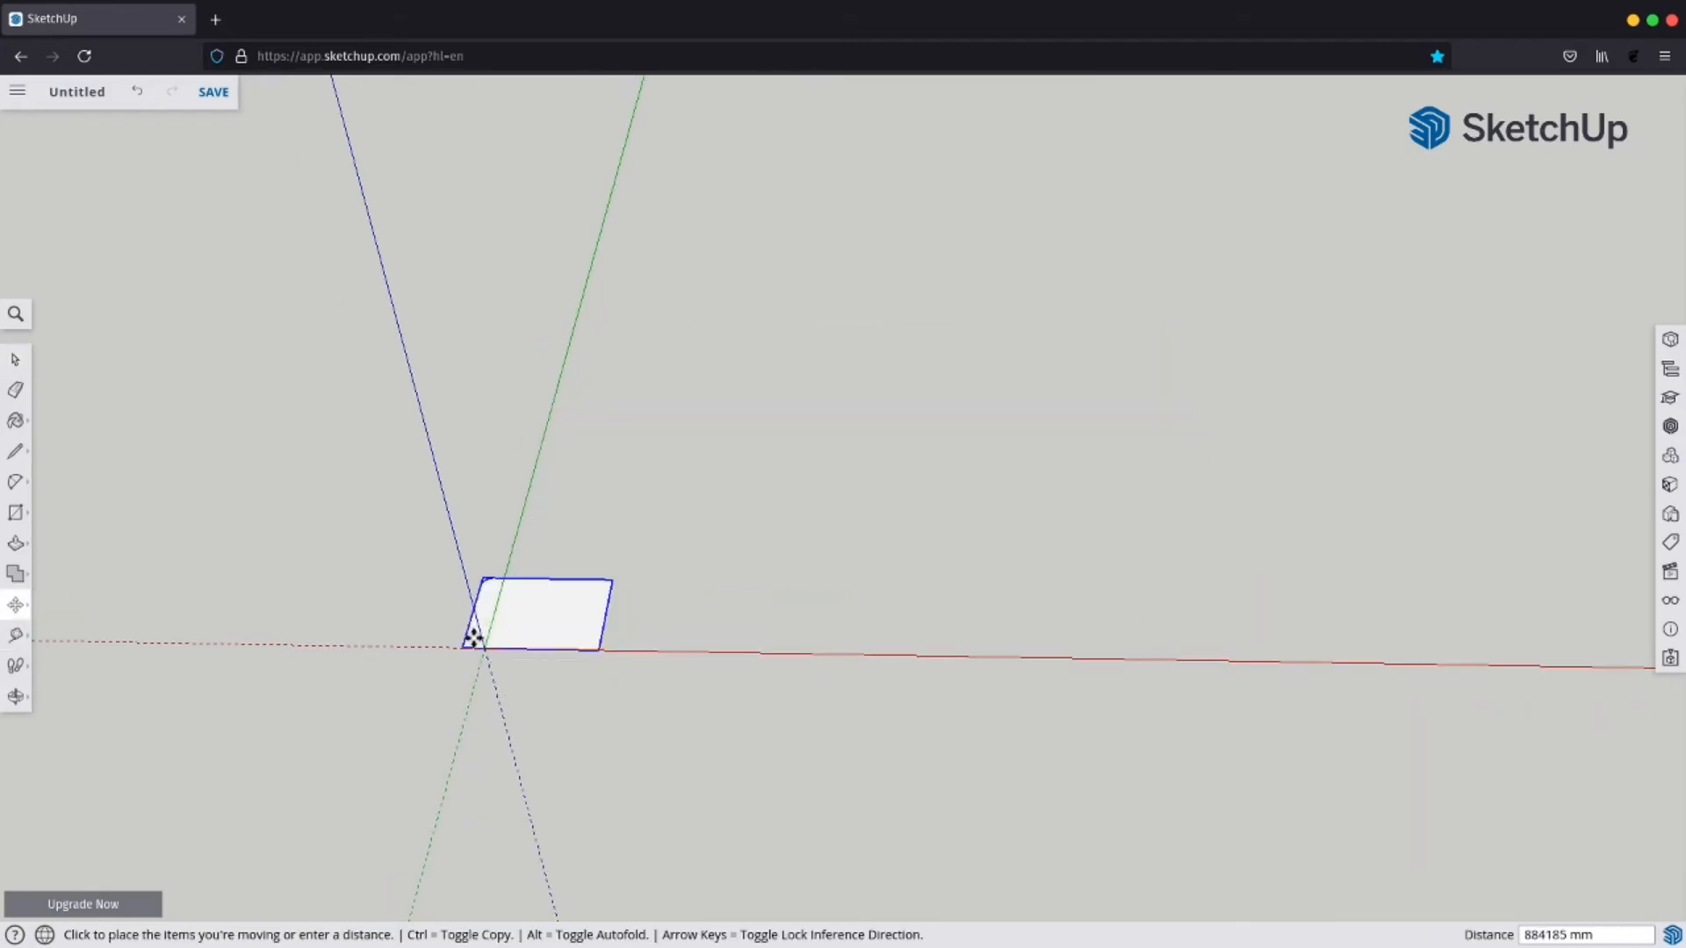
left_click(484, 648)
scroll(532, 618, "up", 2)
scroll(532, 618, "up", 5)
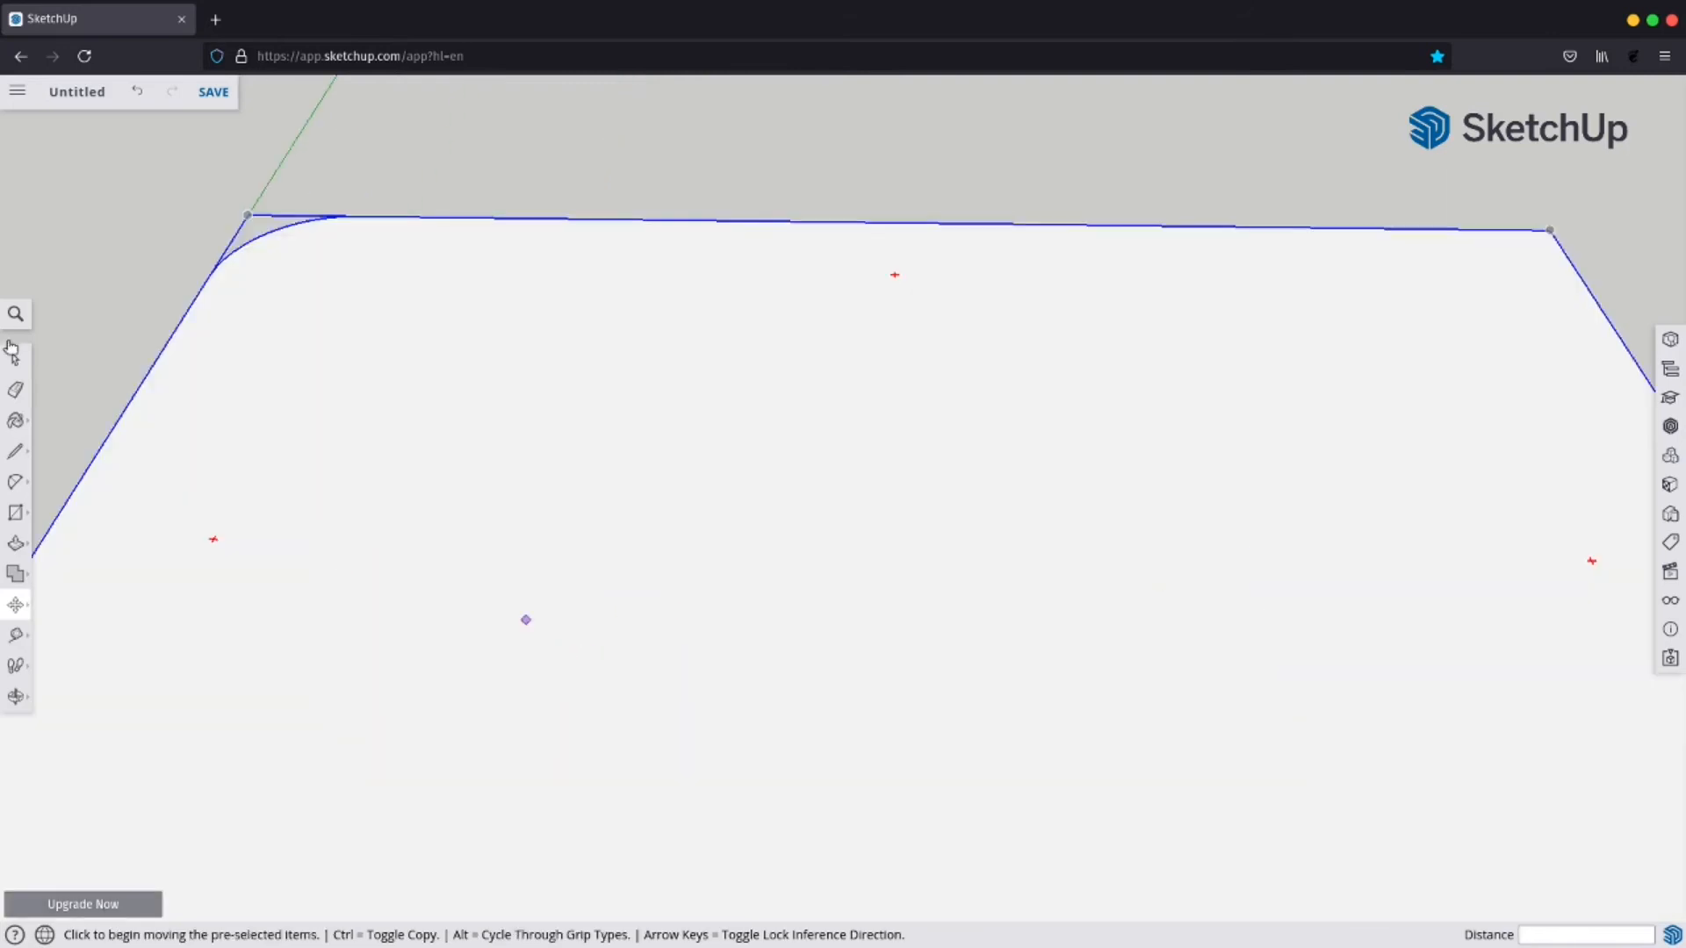
left_click(15, 359)
left_click(291, 186)
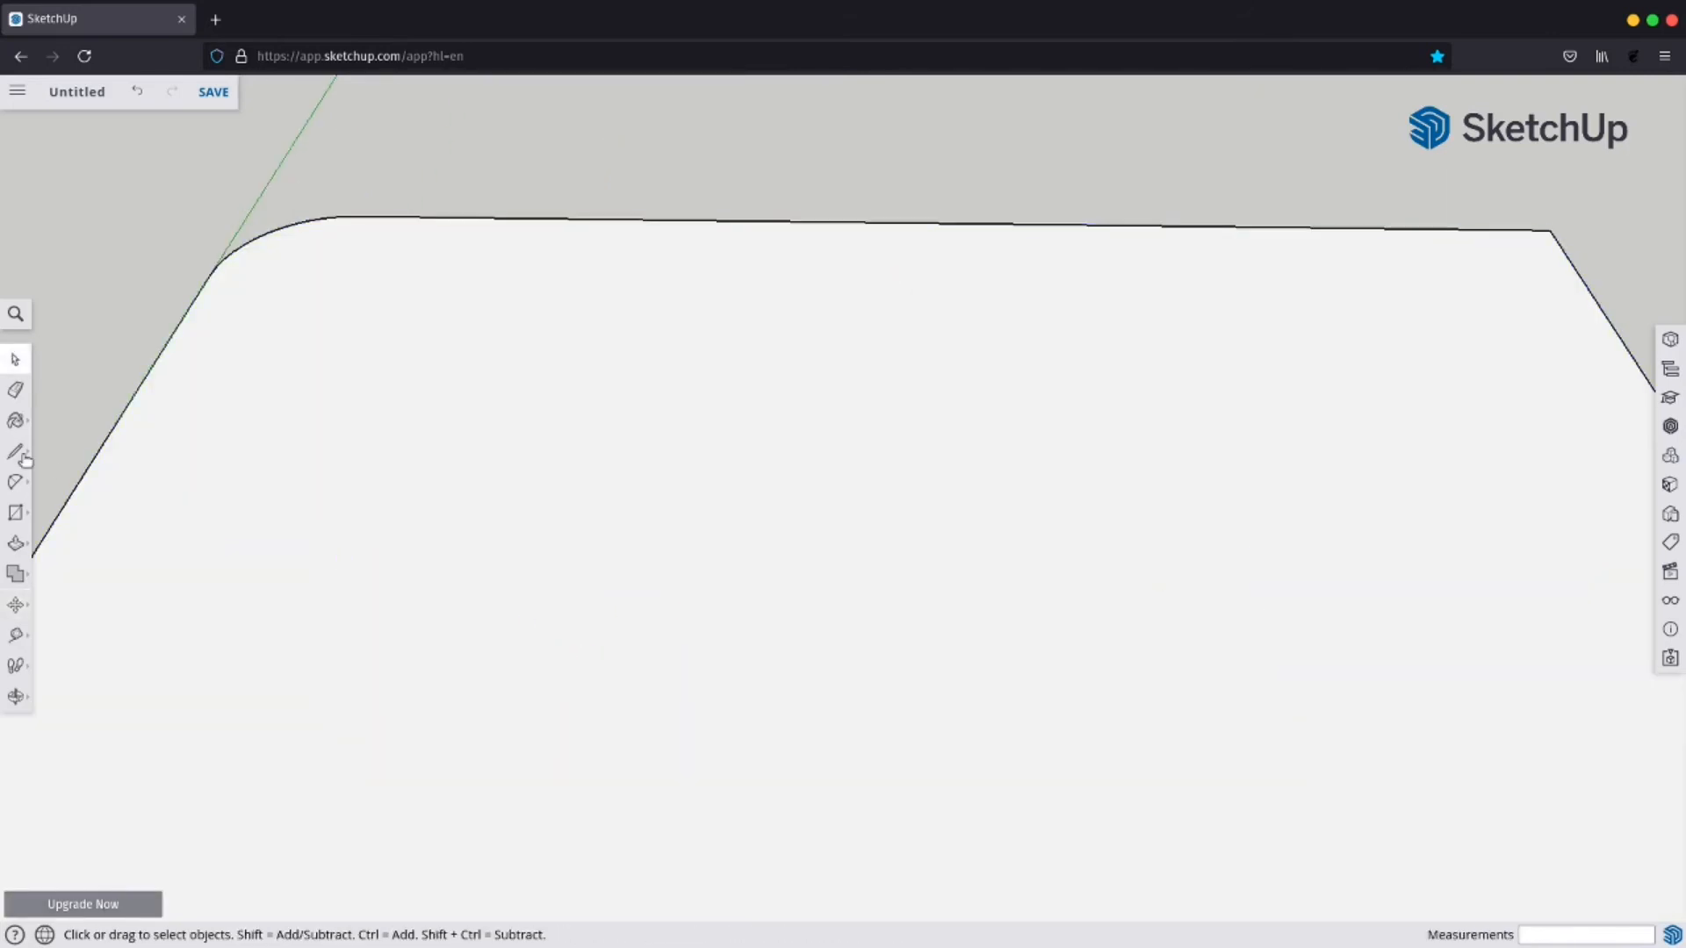
Draw a line across the group from its green-axis edge to the opposite side edge, parallel to the red axis.
left_click(15, 451)
left_click(86, 470)
scroll(515, 417, "down", 5)
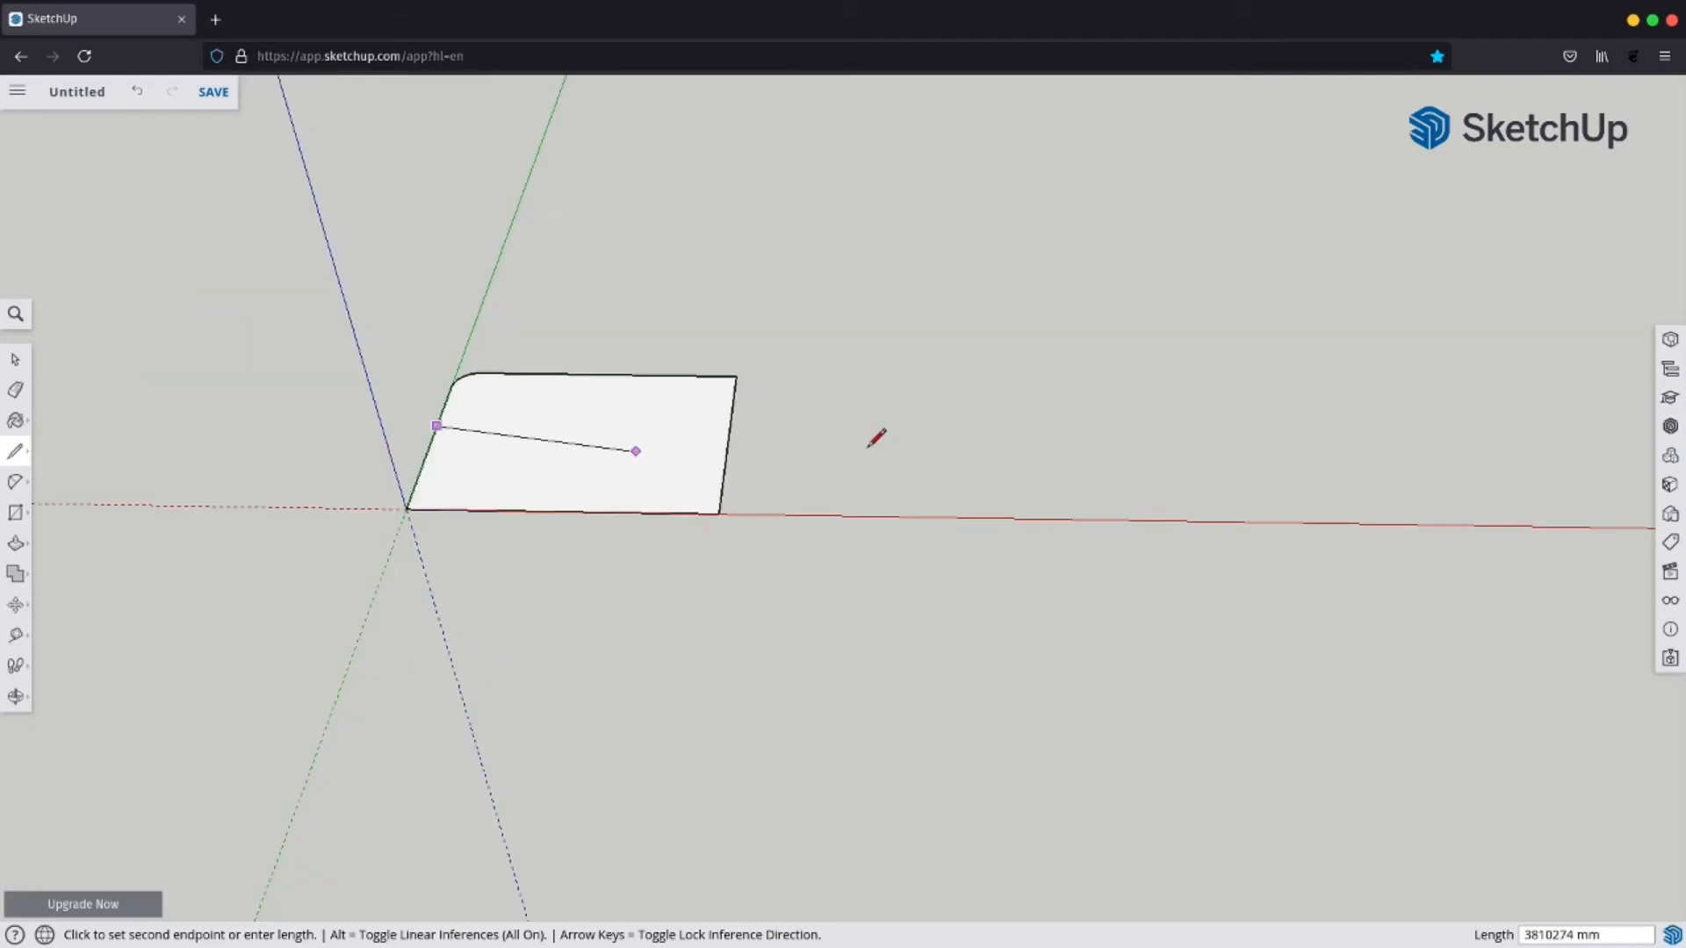
scroll(728, 421, "up", 2)
left_click(727, 433)
Select the group and the dividing line in turn and together to demonstrate that they are separate objects.
key("space")
left_click(360, 509)
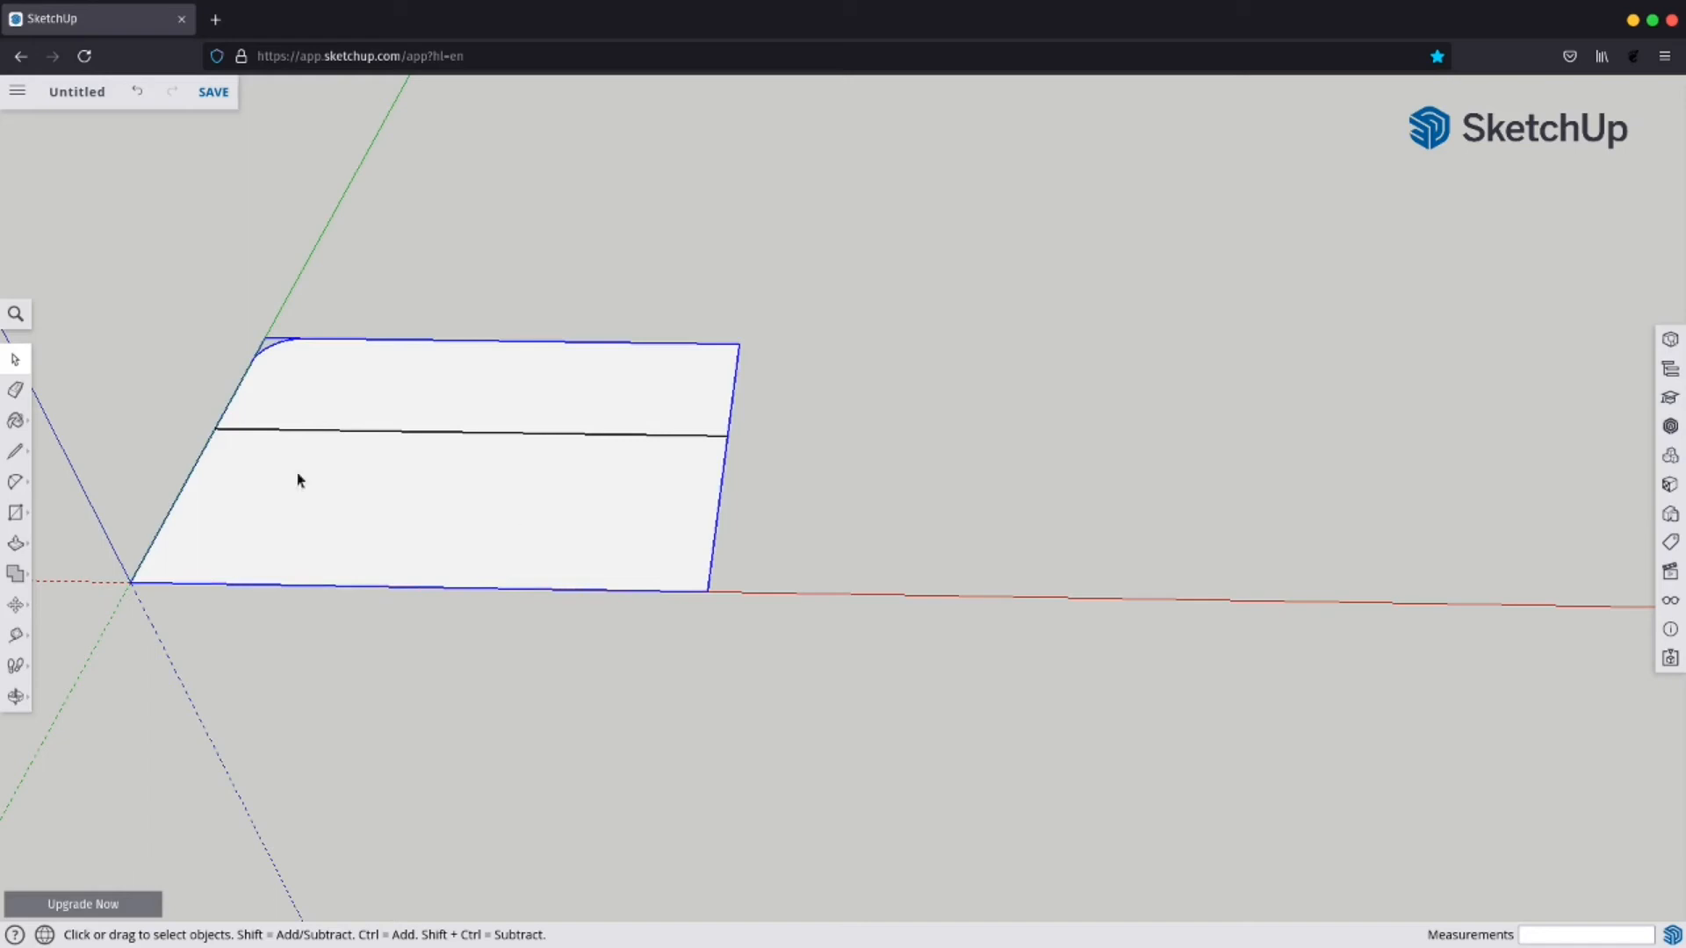
double_click(300, 432)
key("Escape")
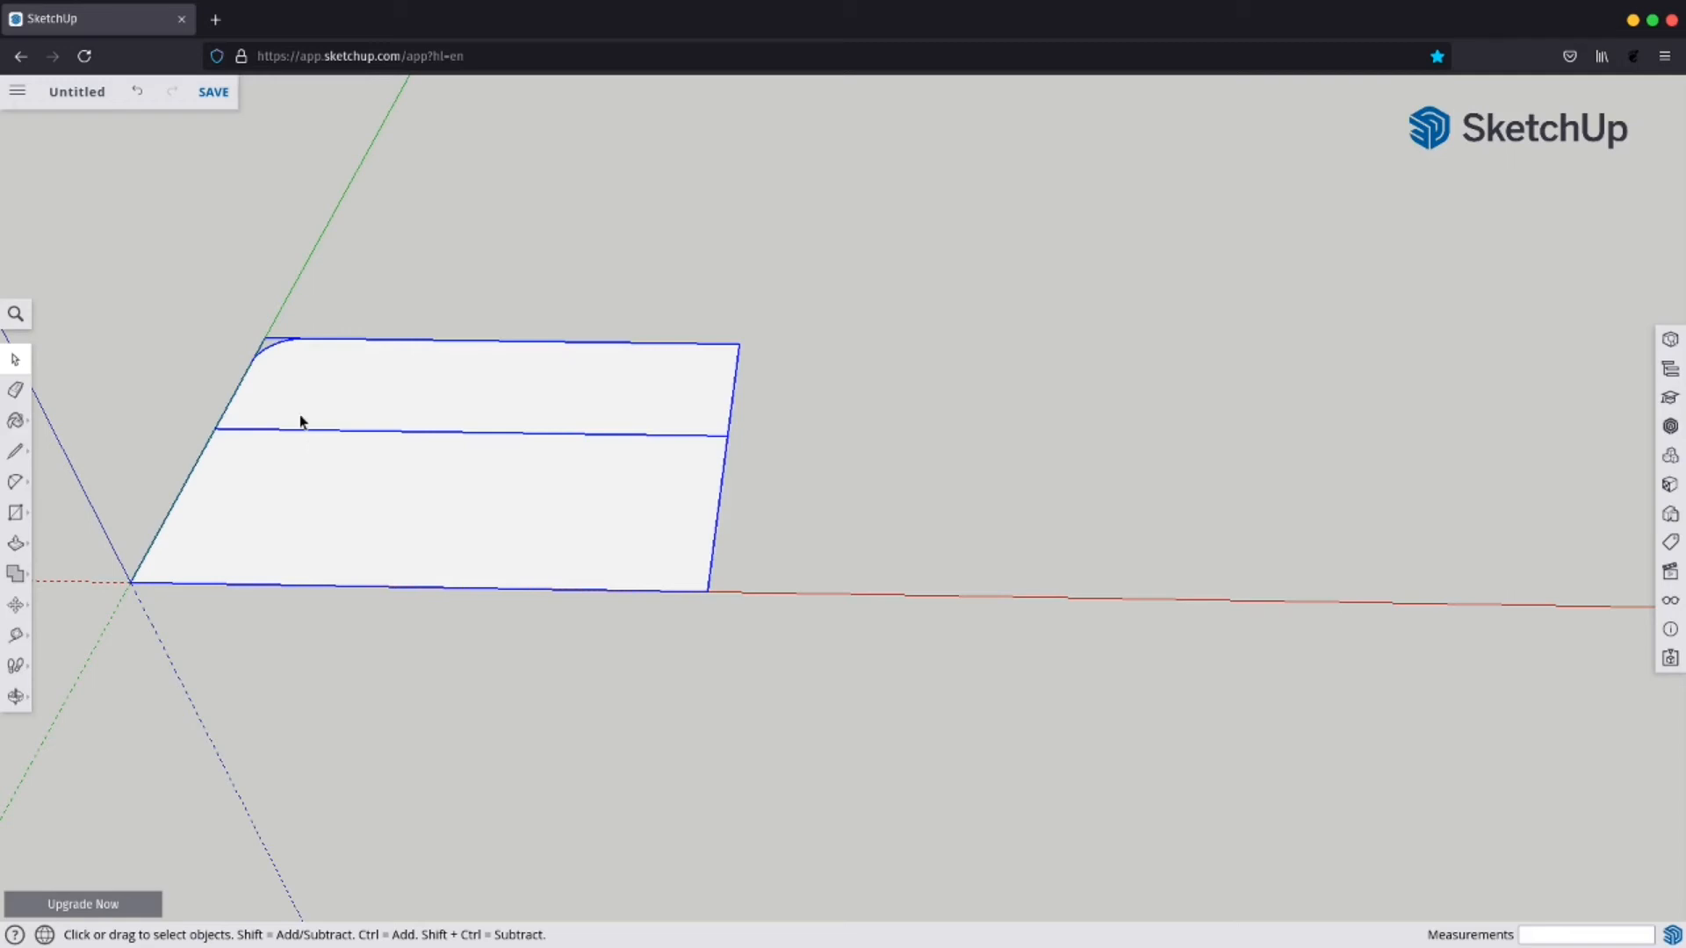
left_click(322, 393, "shift")
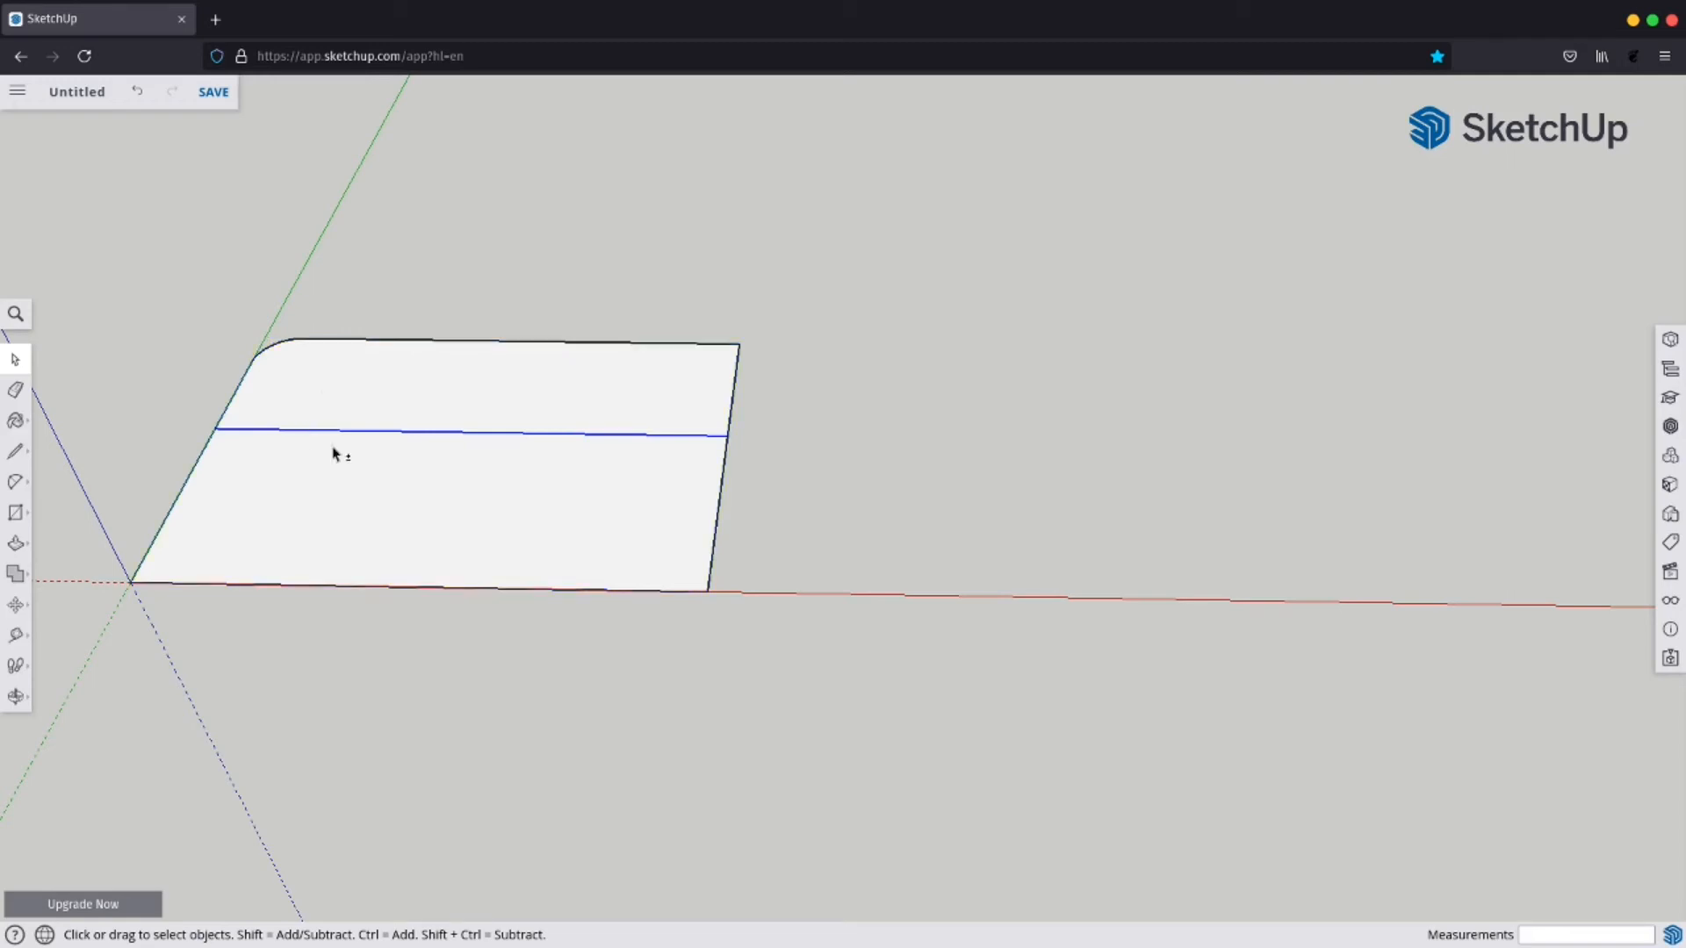
left_click(509, 434, "shift")
left_click(609, 377)
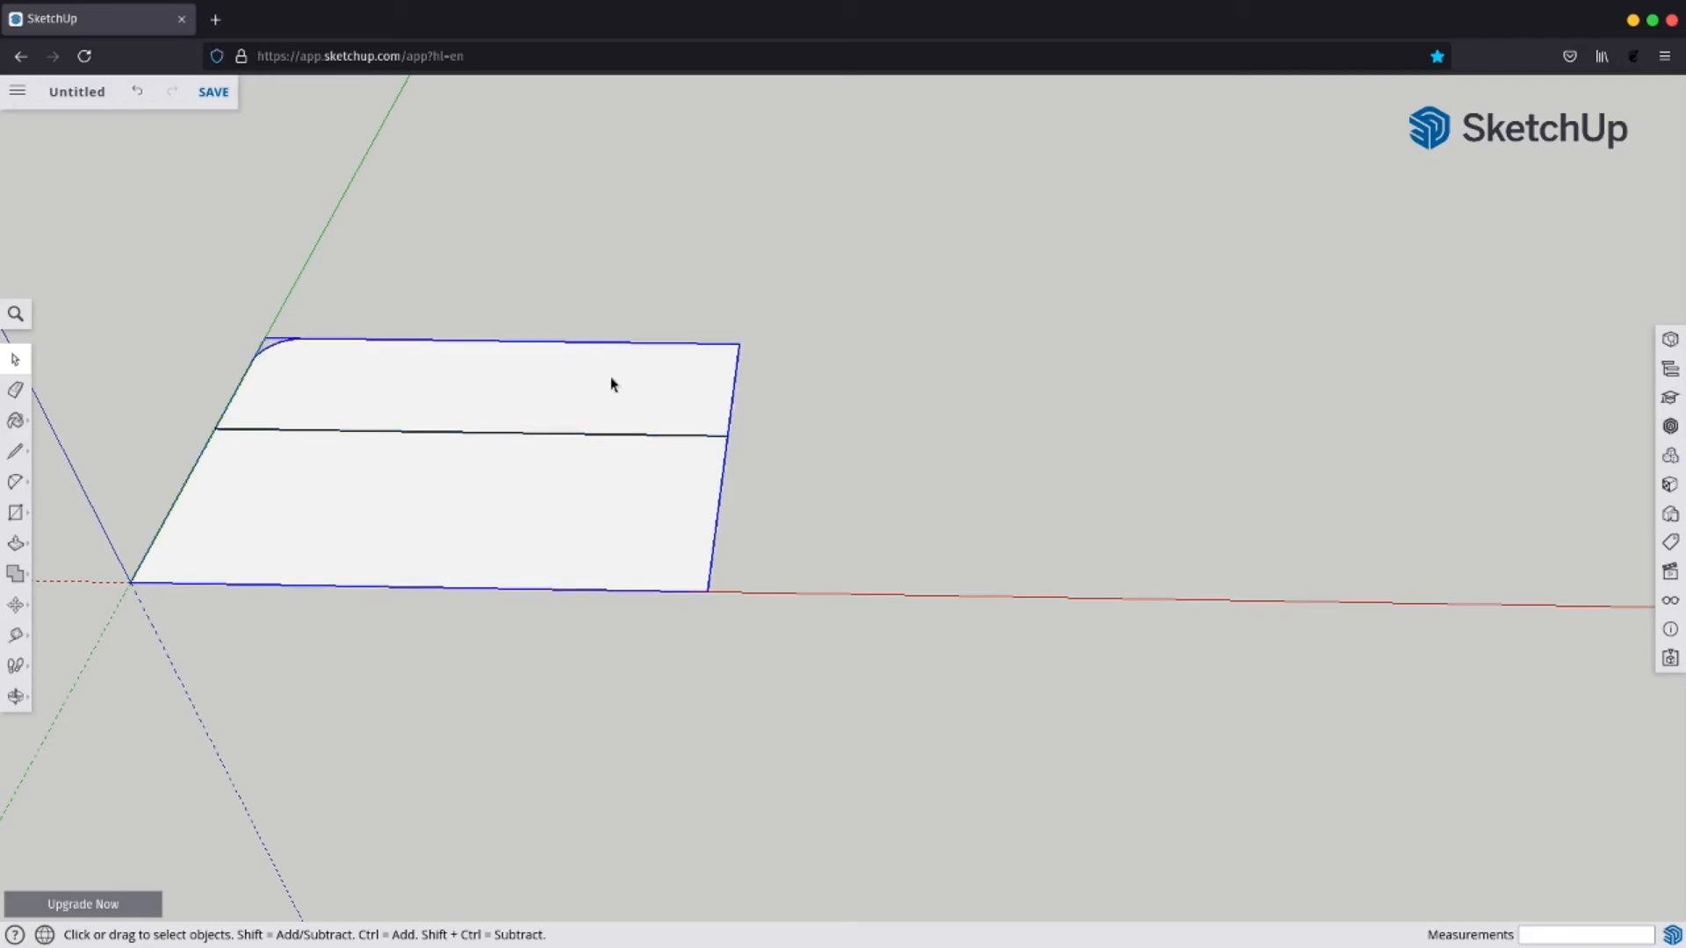
Open the group for editing, try to erase the dividing line from inside it, and leave the group.
double_click(348, 477)
scroll(367, 426, "up", 5)
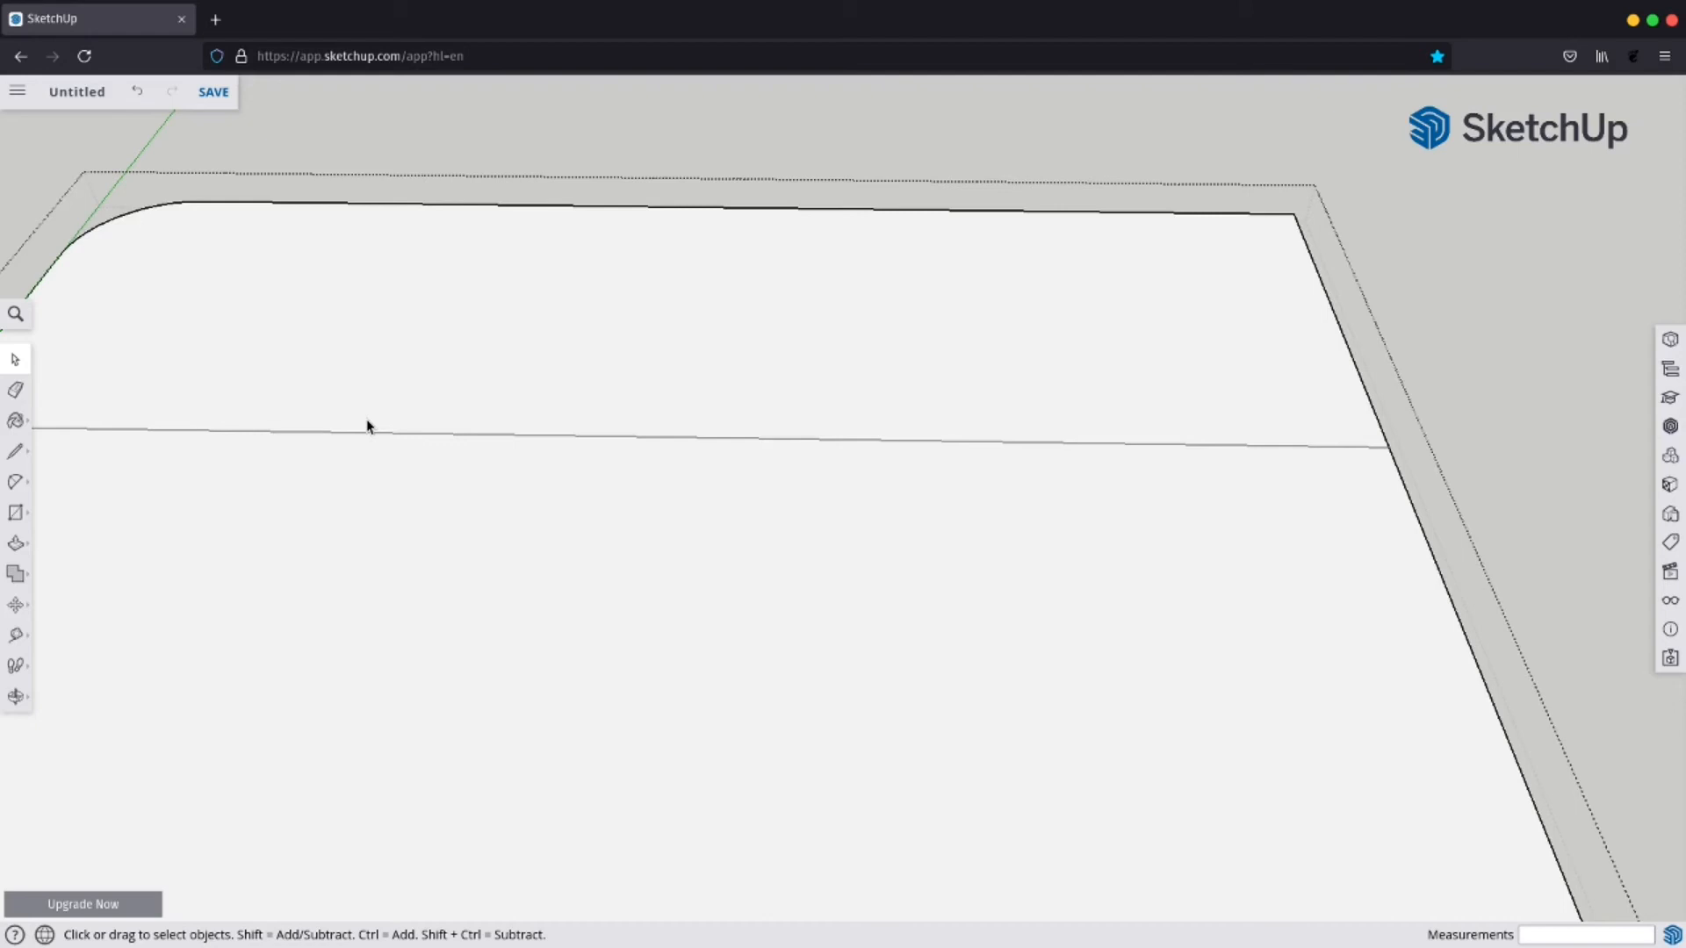
left_click(25, 391)
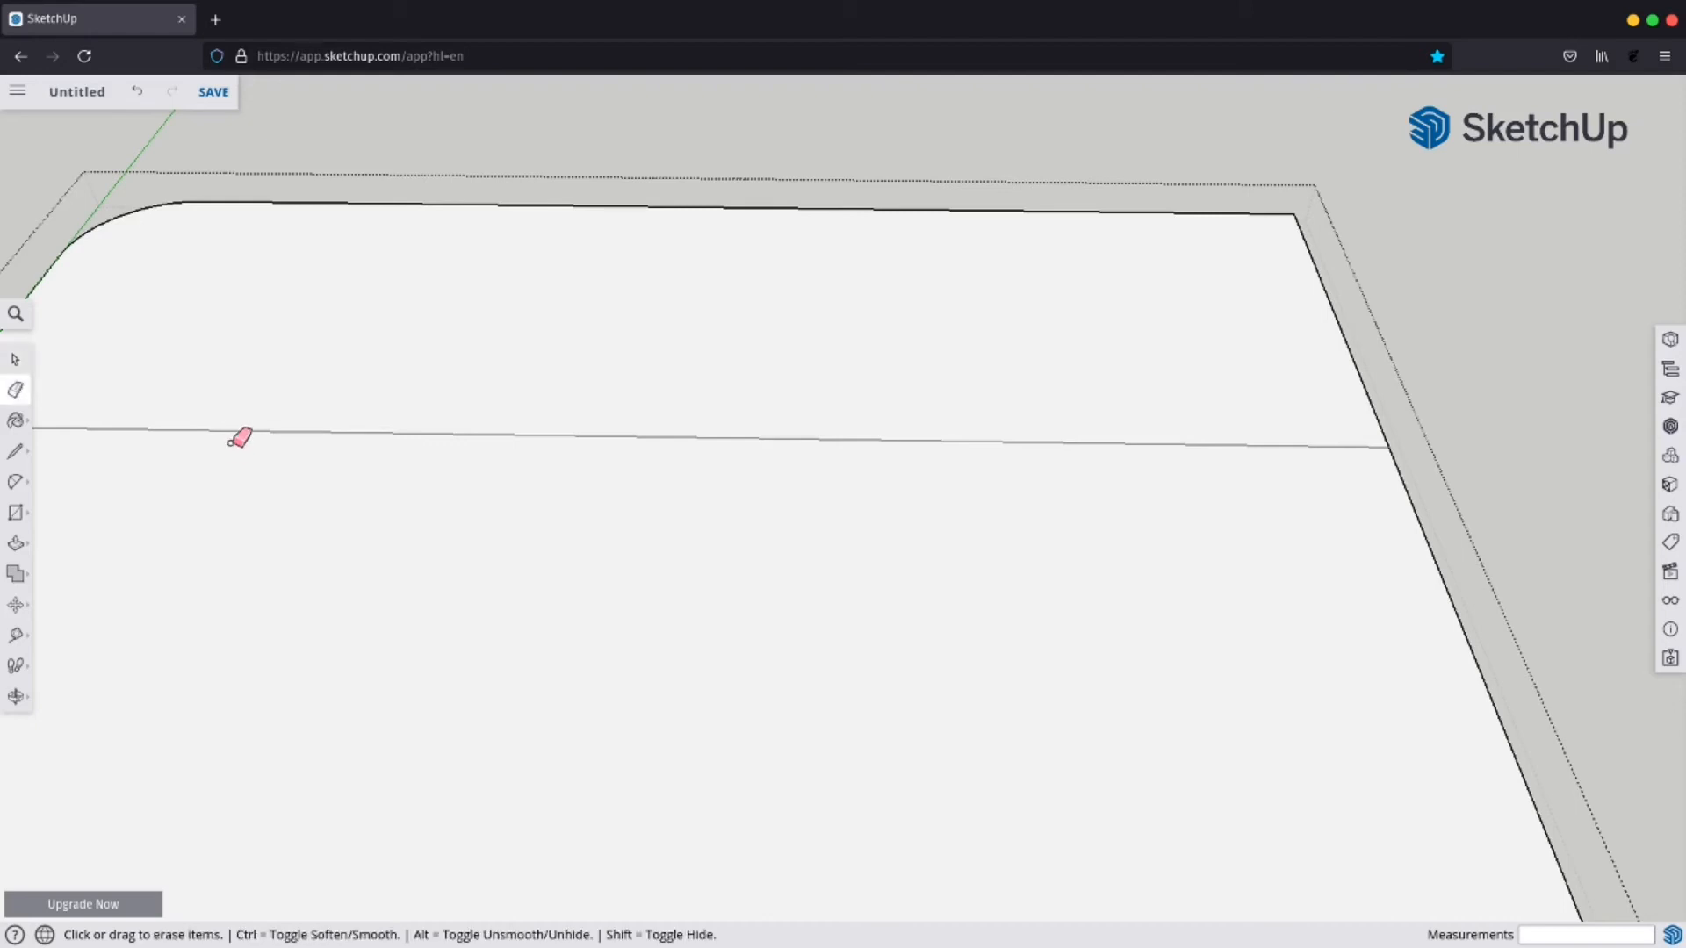
key("space")
scroll(360, 393, "down", 5)
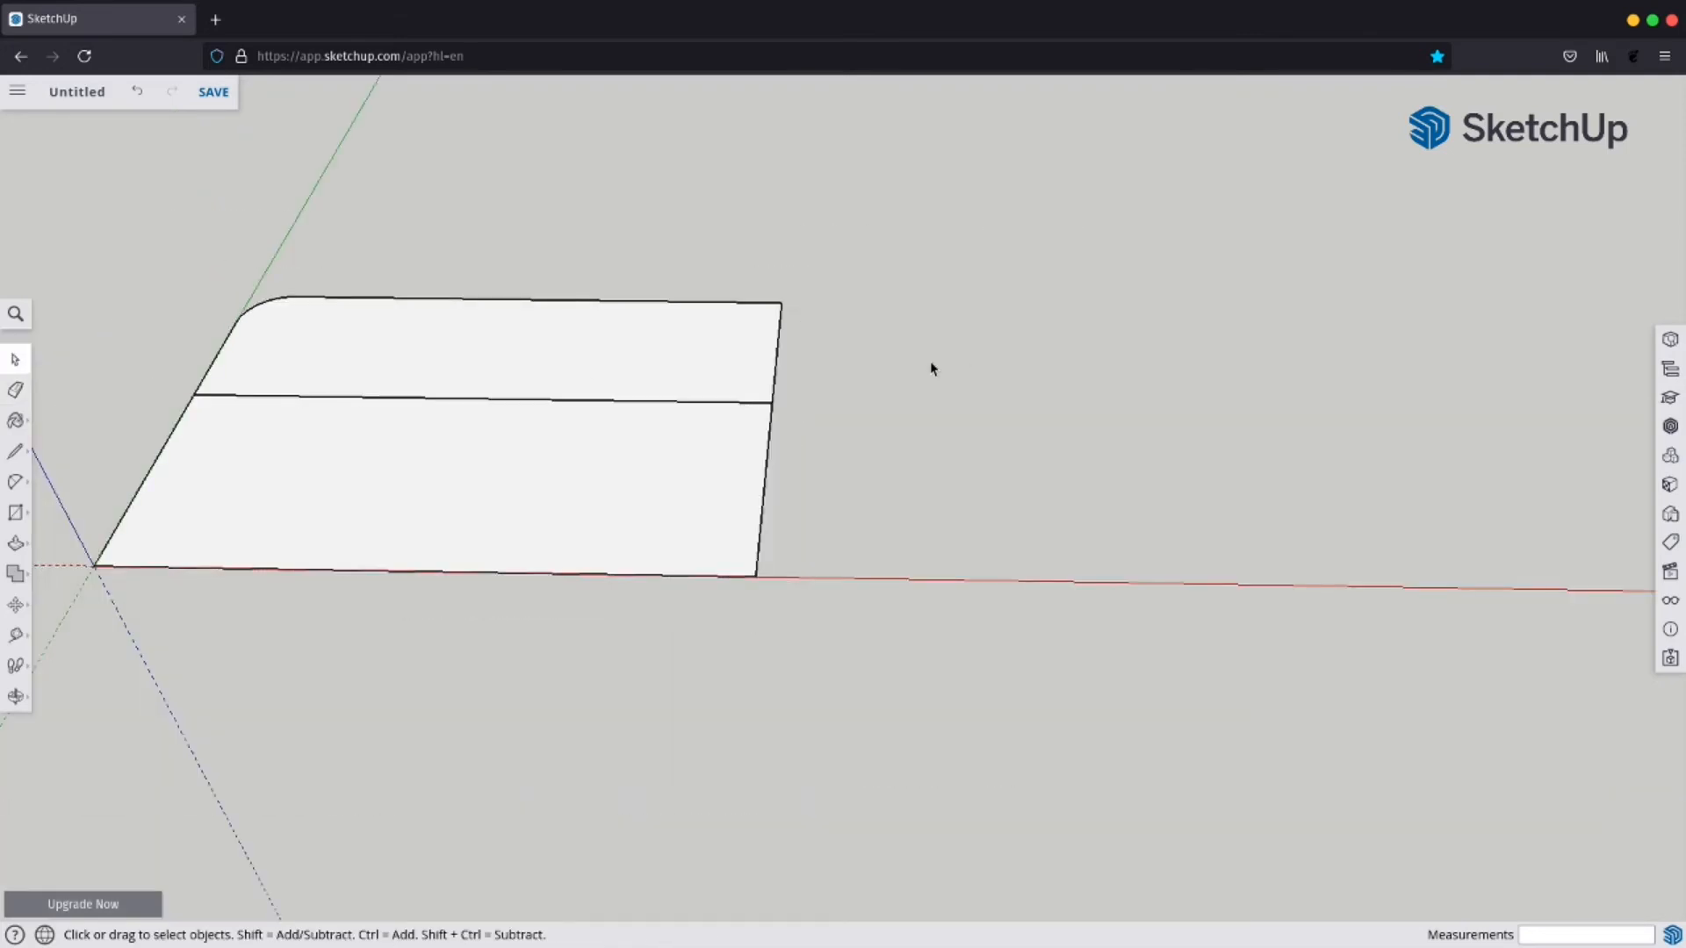
Explode the group so its geometry merges with the dividing line.
right_click(647, 356)
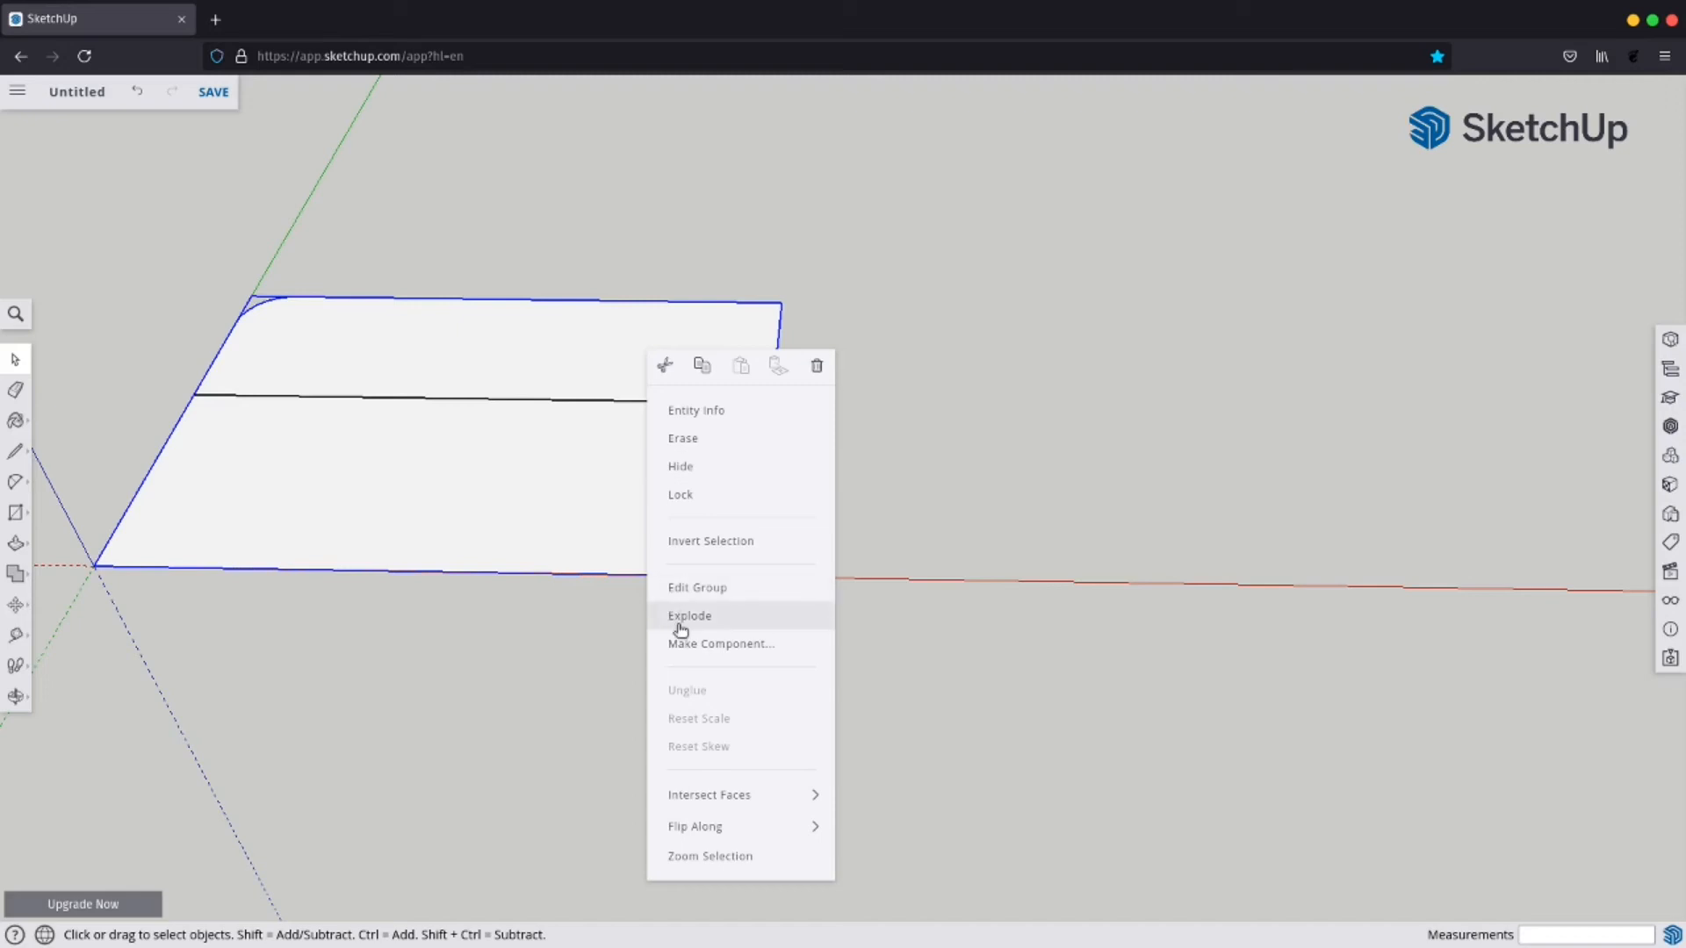
right_click(533, 477)
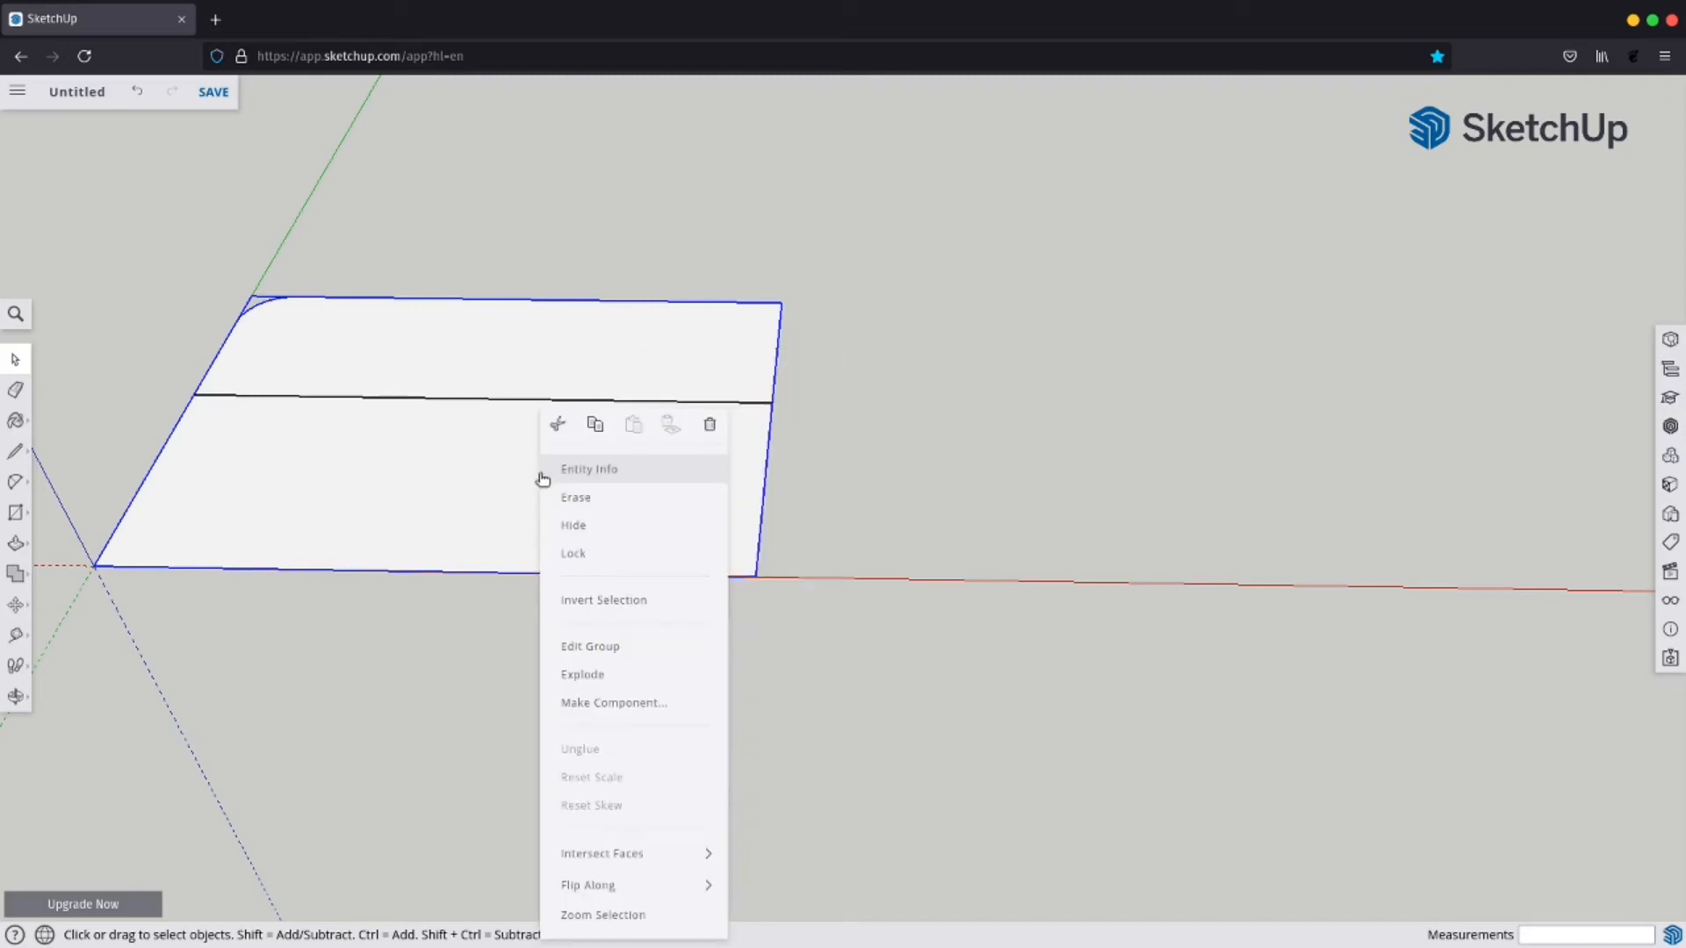
left_click(578, 676)
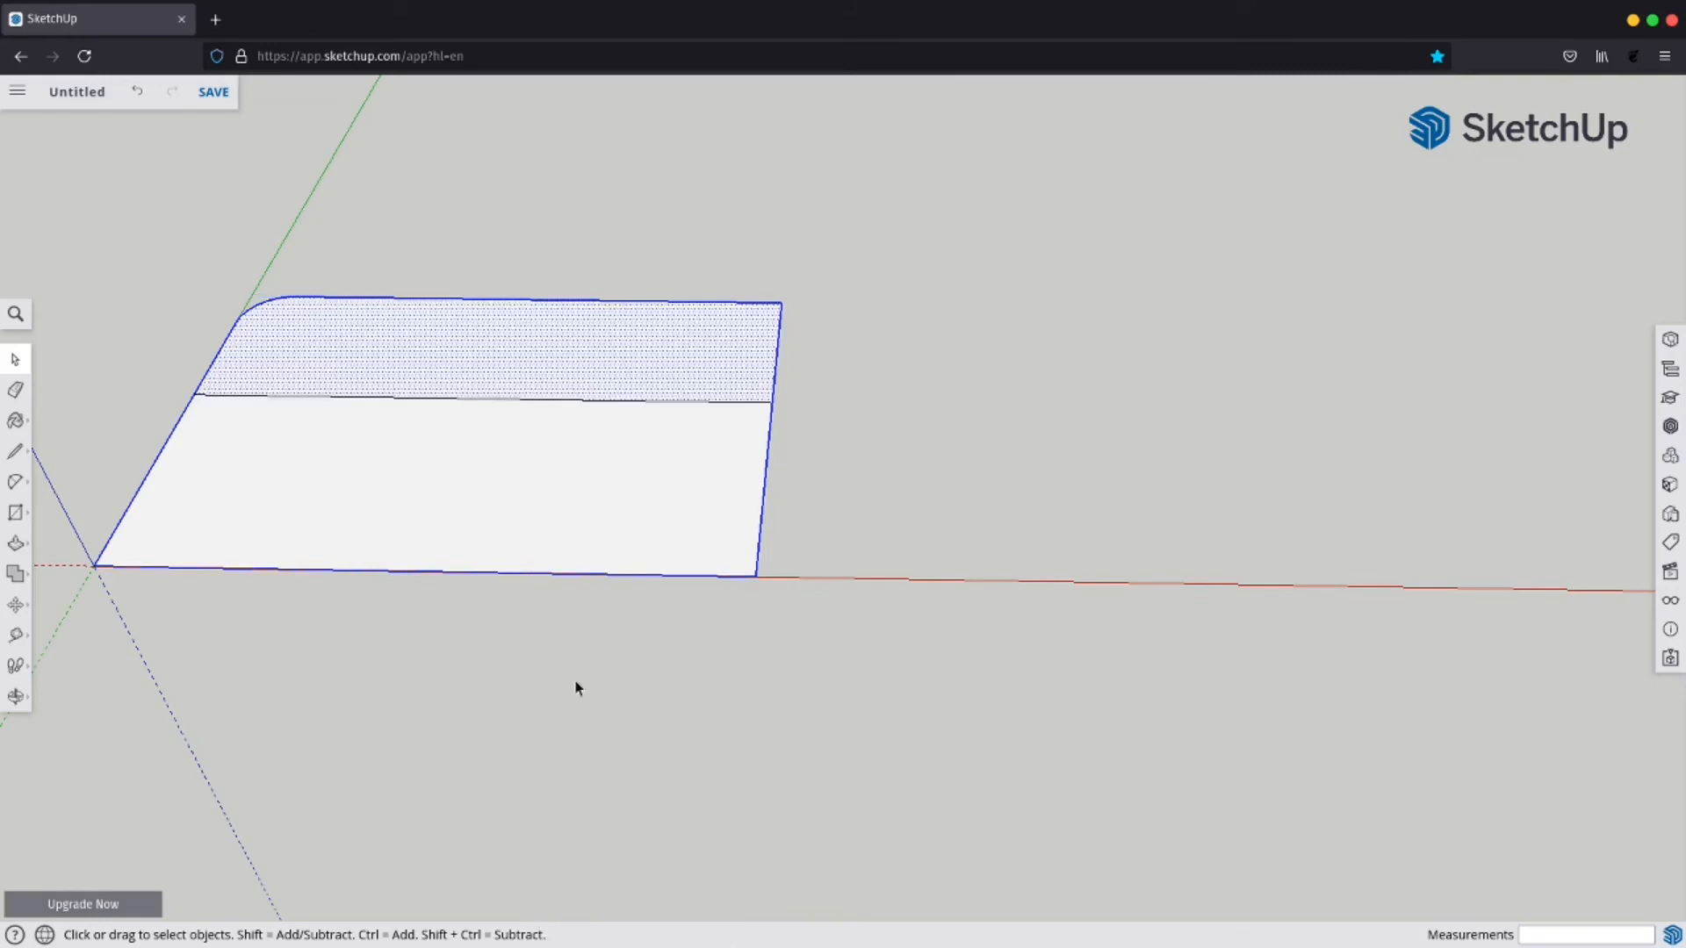
Select the dividing line together with both adjoining faces, and undo the explode of the group.
left_click(926, 615)
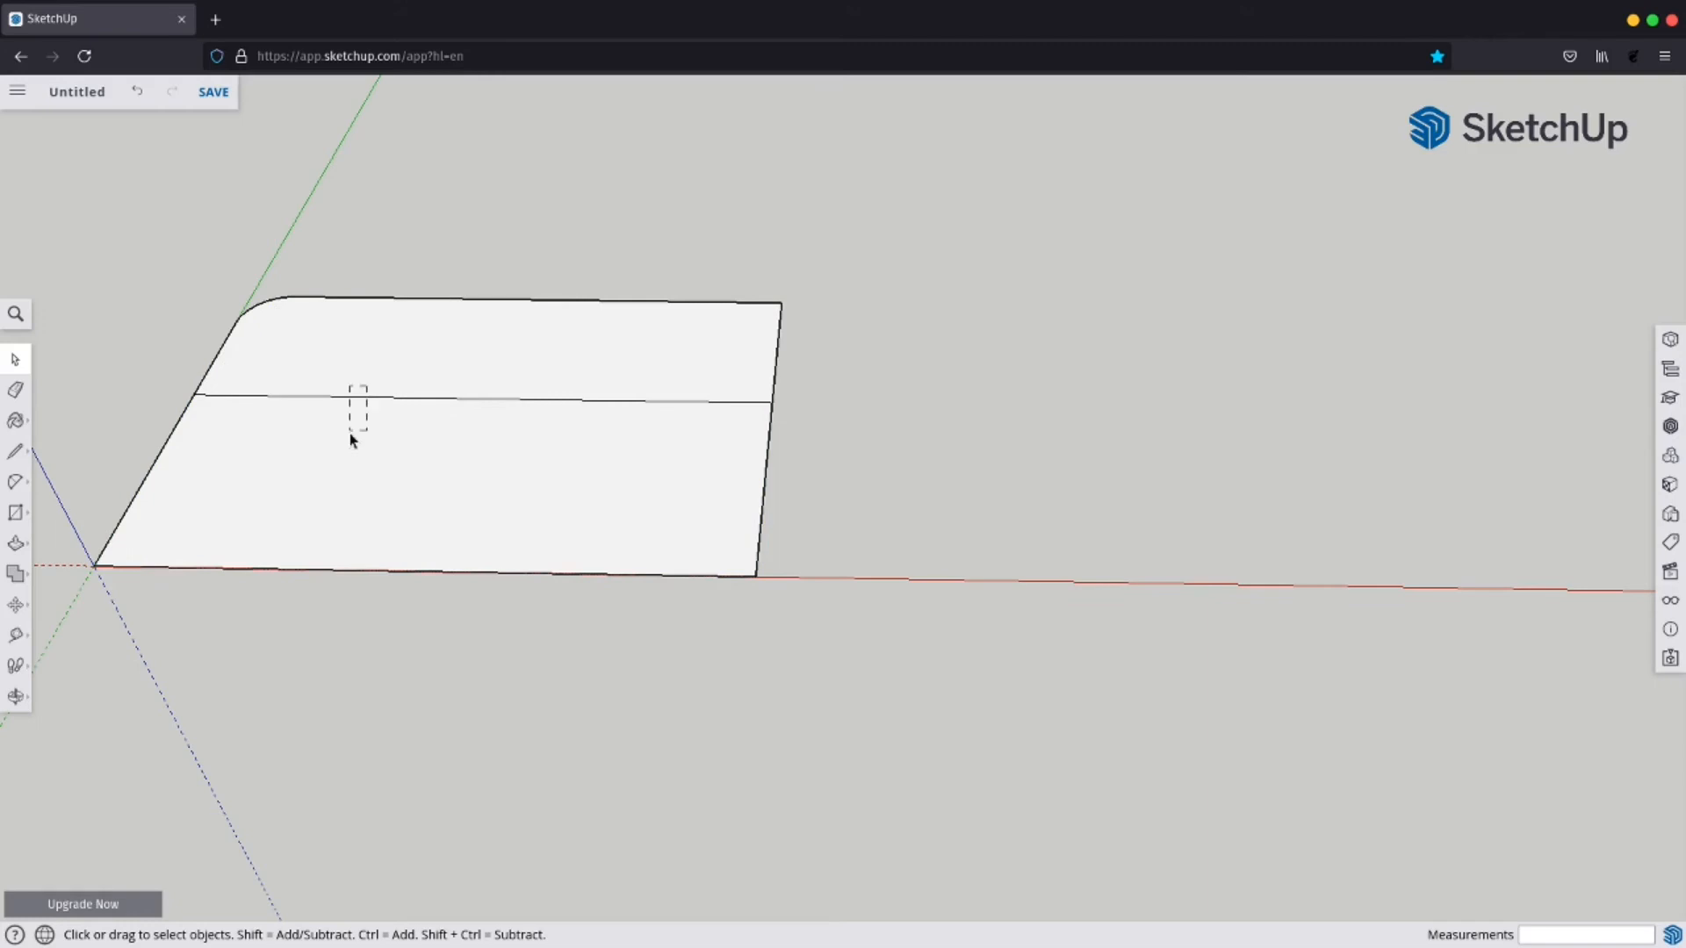
double_click(373, 396)
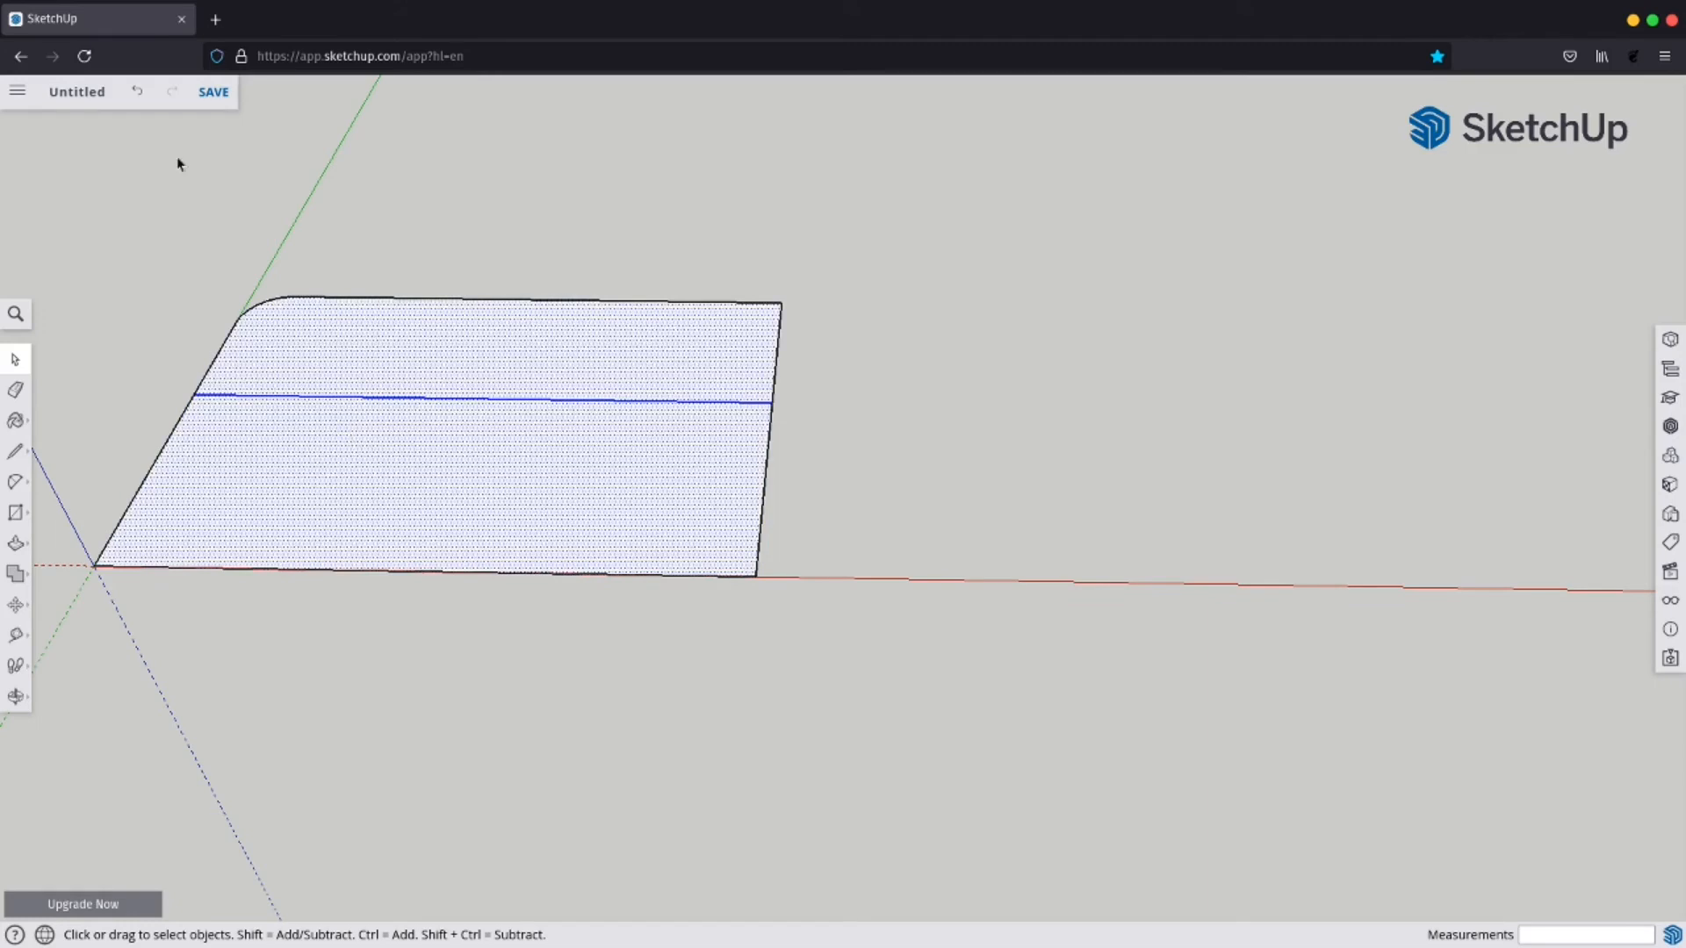
left_click(132, 92)
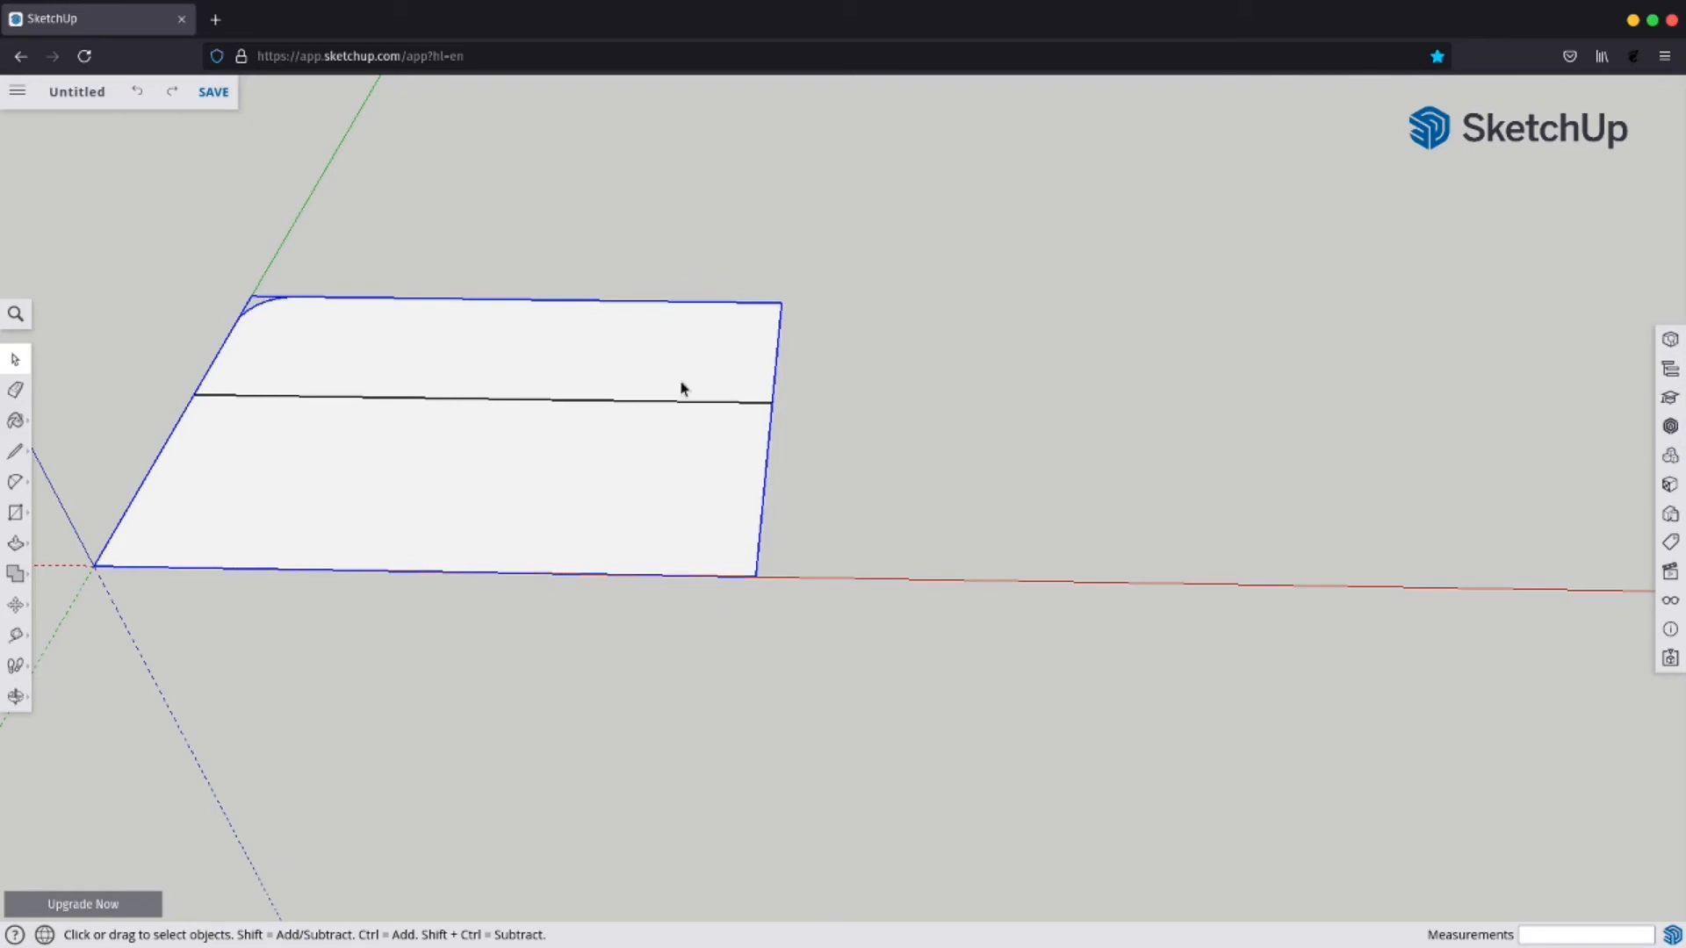
Redo the explode of the group and select the two faces on either side of the dividing line in turn.
left_click(179, 87)
left_click(500, 384)
left_click(482, 453)
left_click(514, 366)
left_click(501, 439)
left_click(516, 359)
left_click(327, 379)
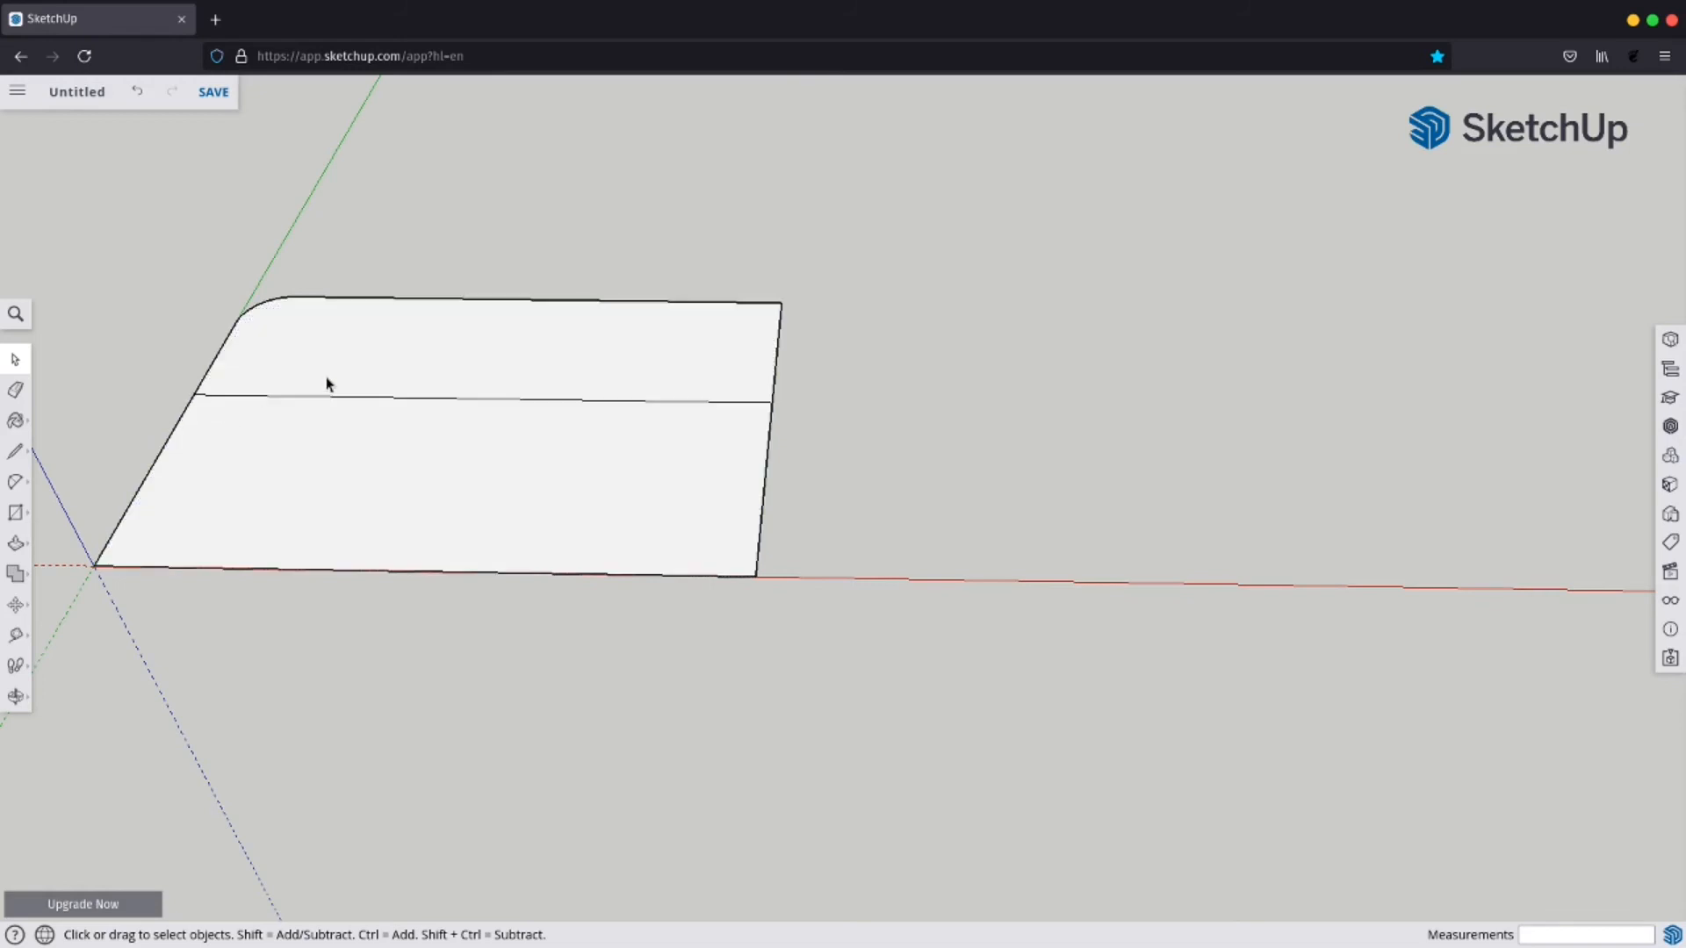
left_click_drag(307, 419, 309, 422)
left_click(918, 429)
Paint the larger face along the red axis with Carpet Berber Multi, and repaint it with Carpet Berber Pattern Gray.
left_click(15, 421)
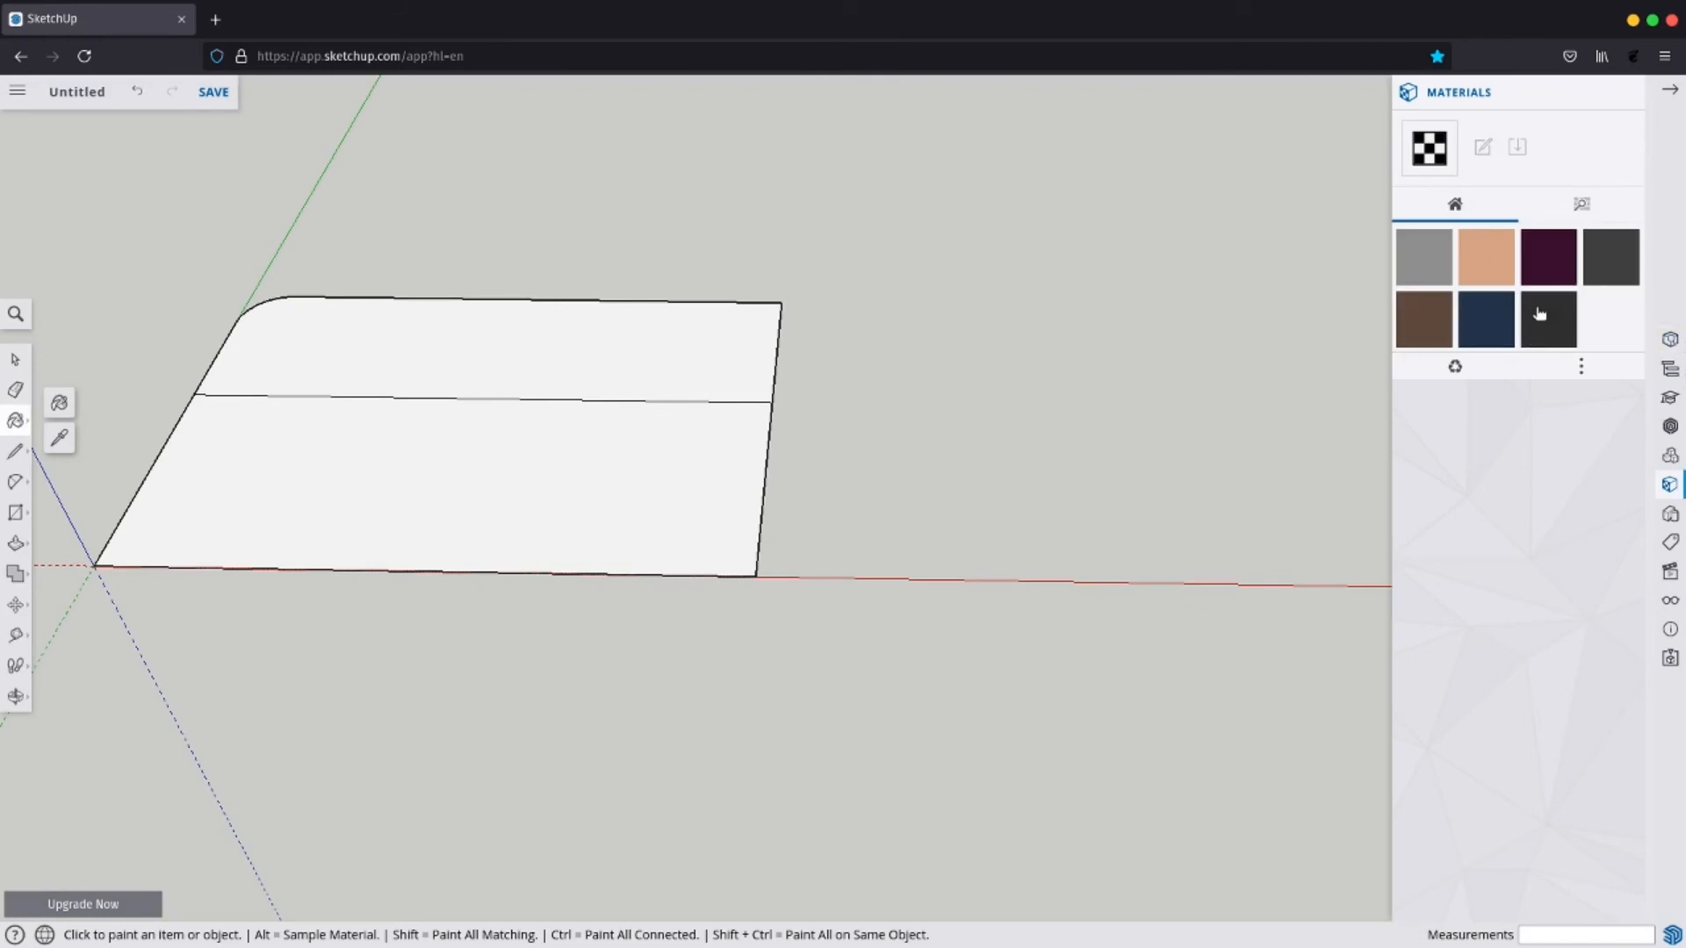
left_click(1579, 209)
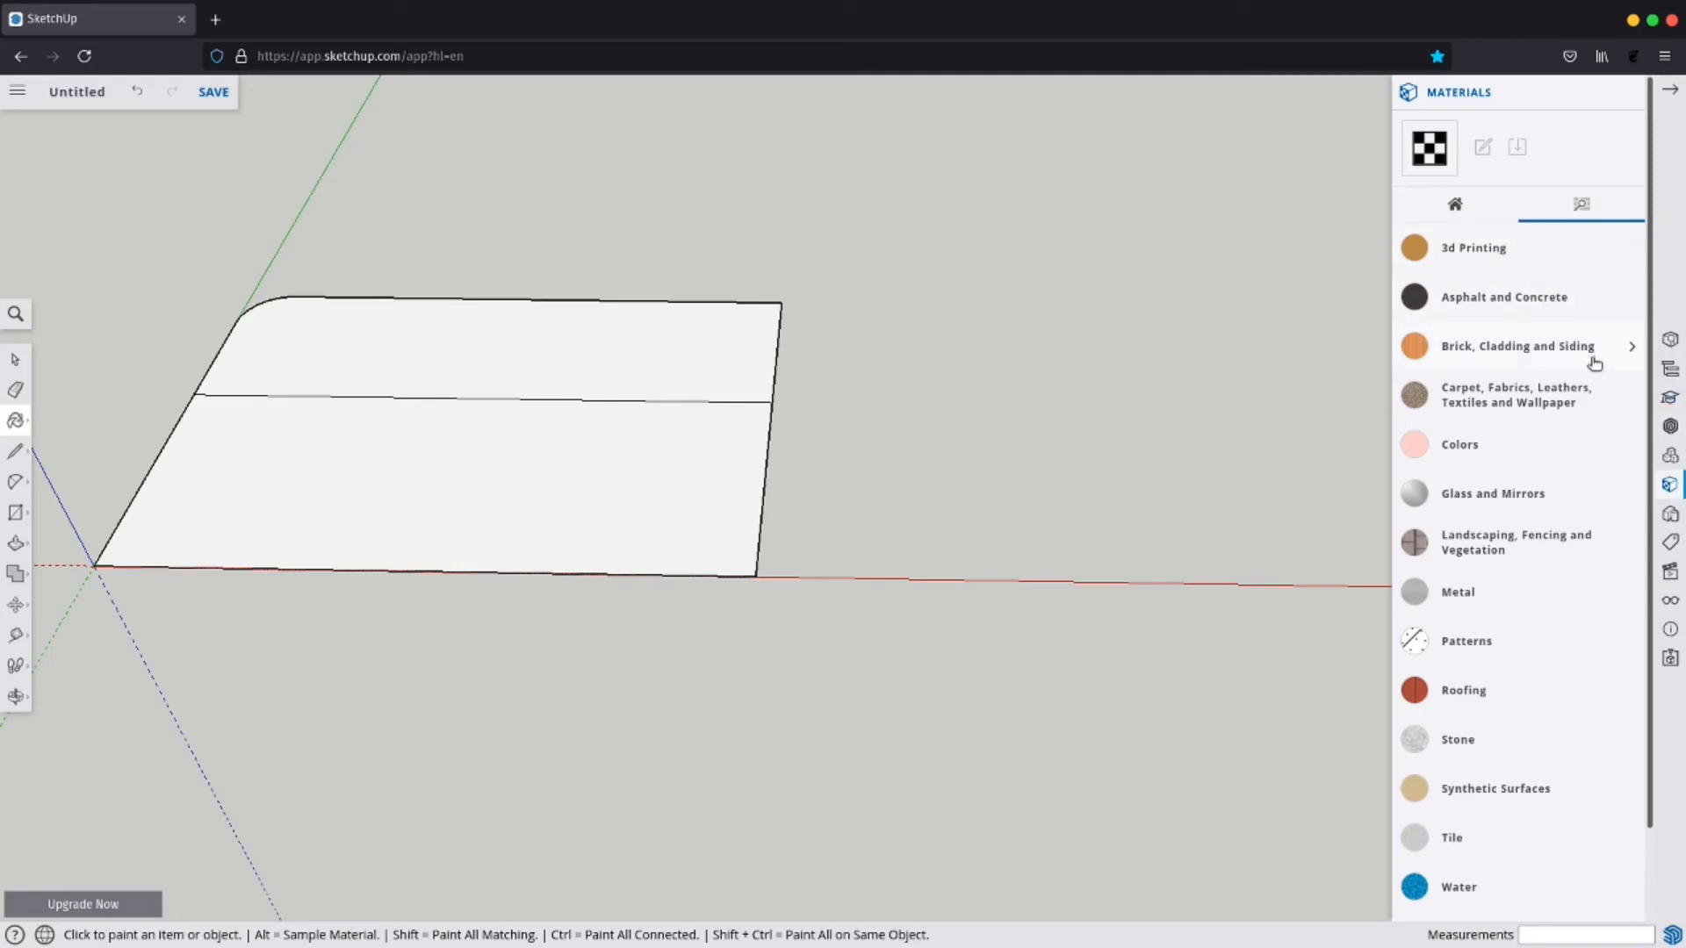
left_click(1577, 401)
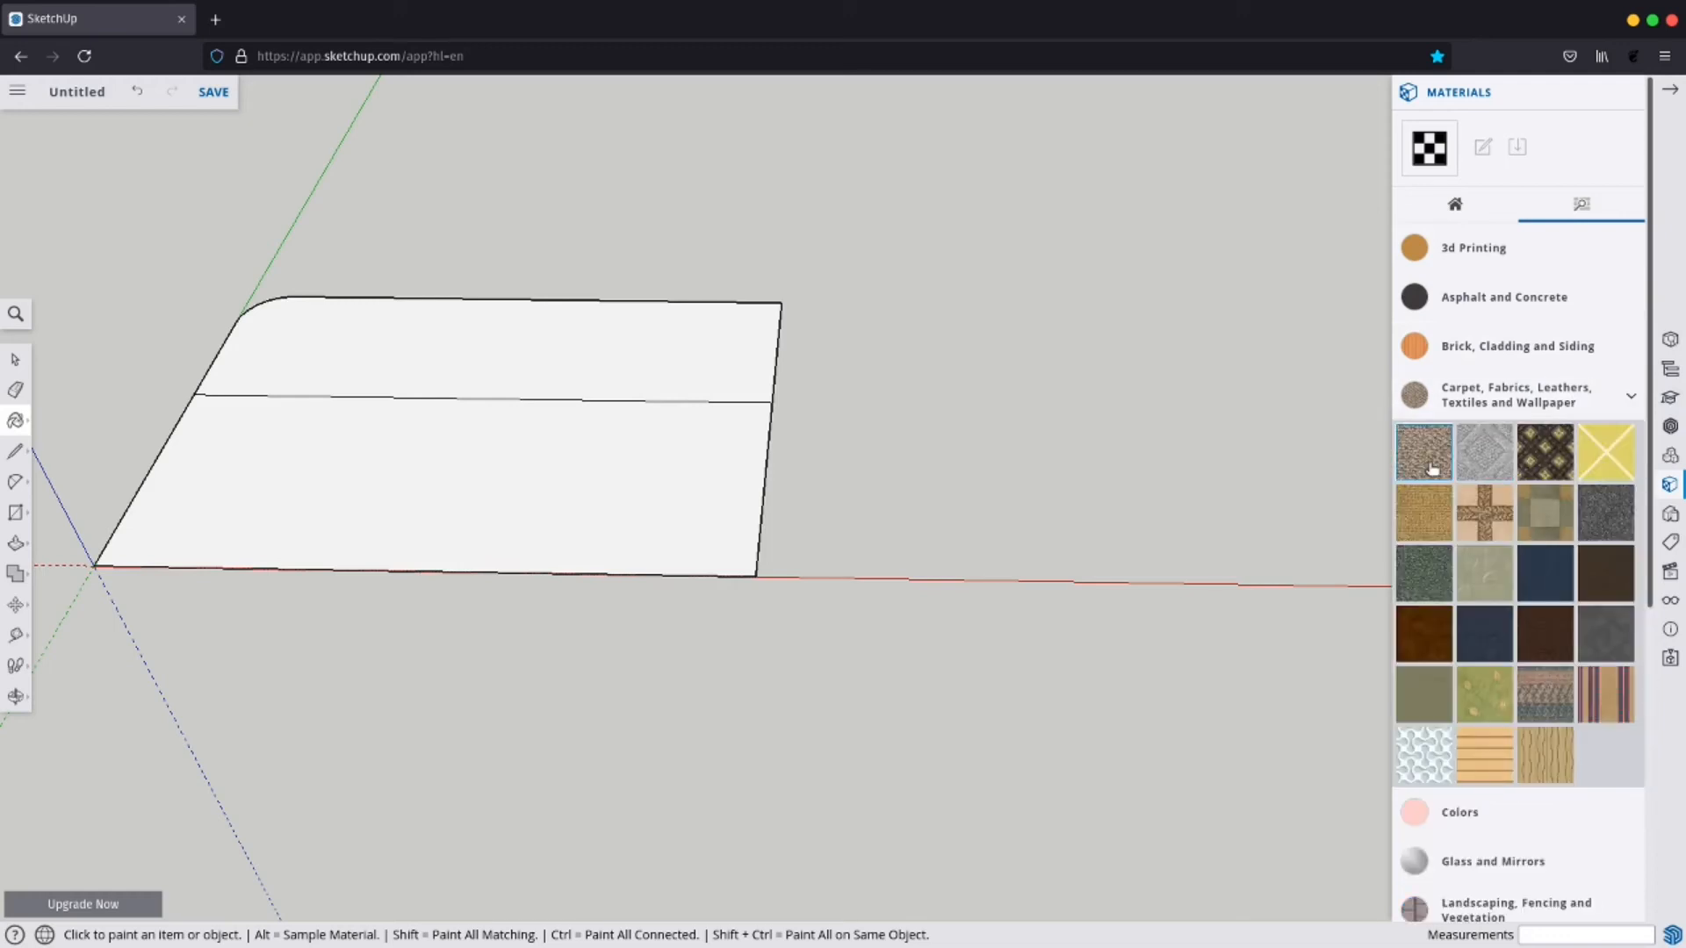
left_click(1423, 451)
left_click(573, 532)
scroll(967, 529, "down", 2)
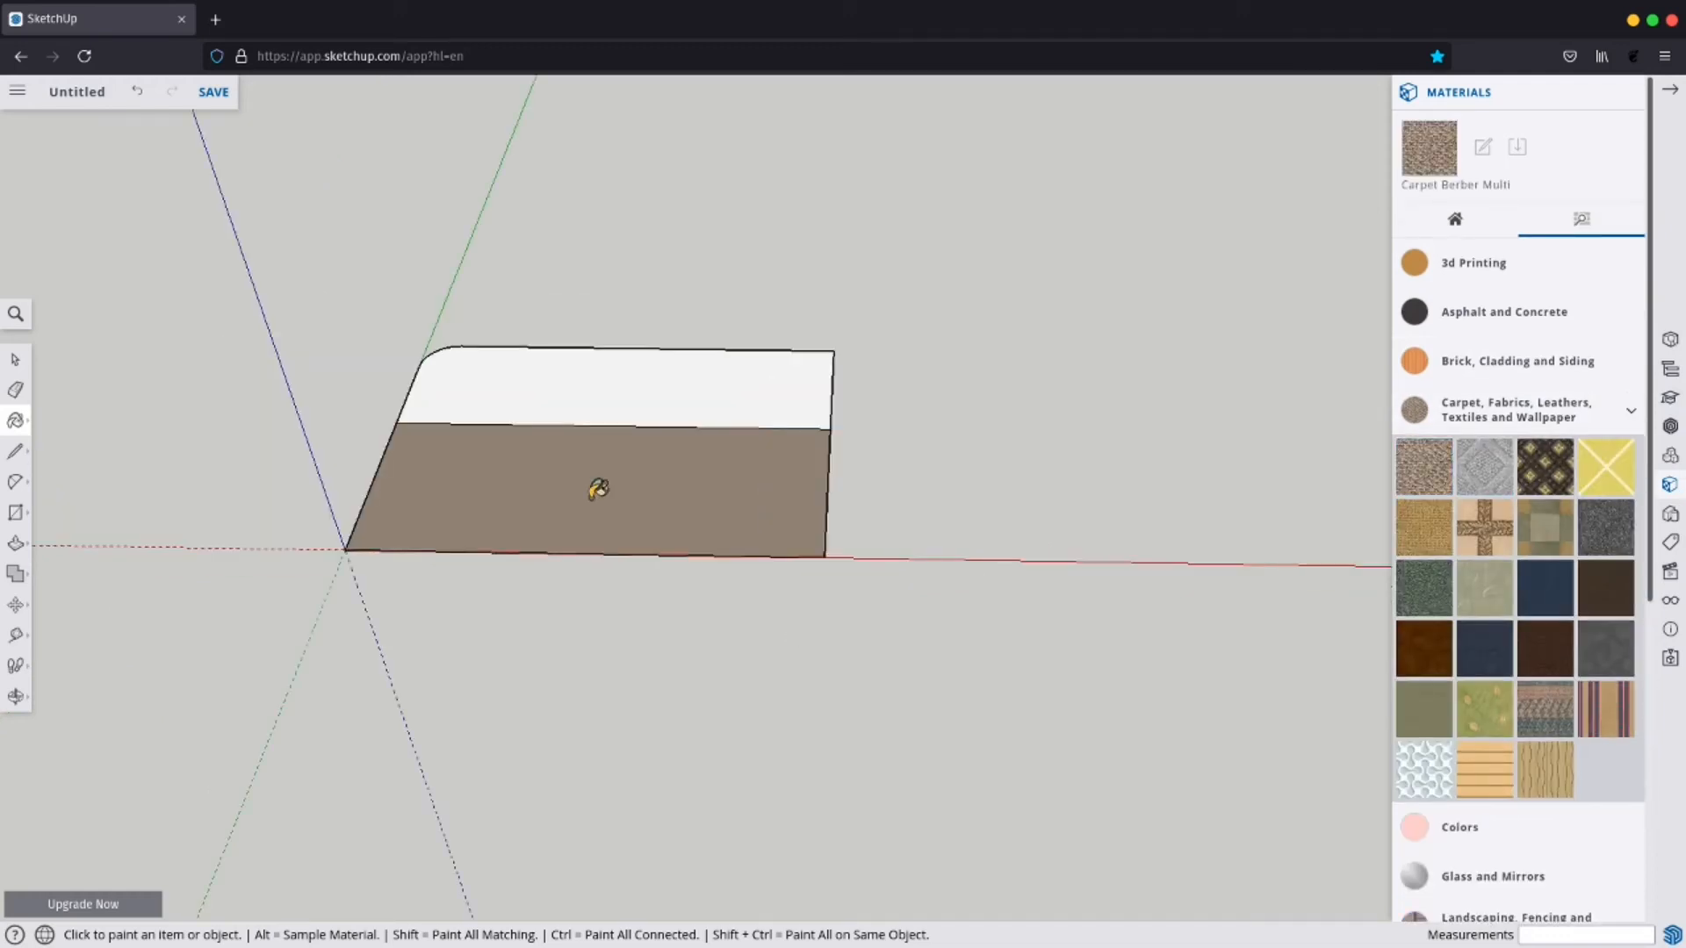
scroll(590, 498, "up", 6)
scroll(694, 516, "down", 3)
left_click(1483, 466)
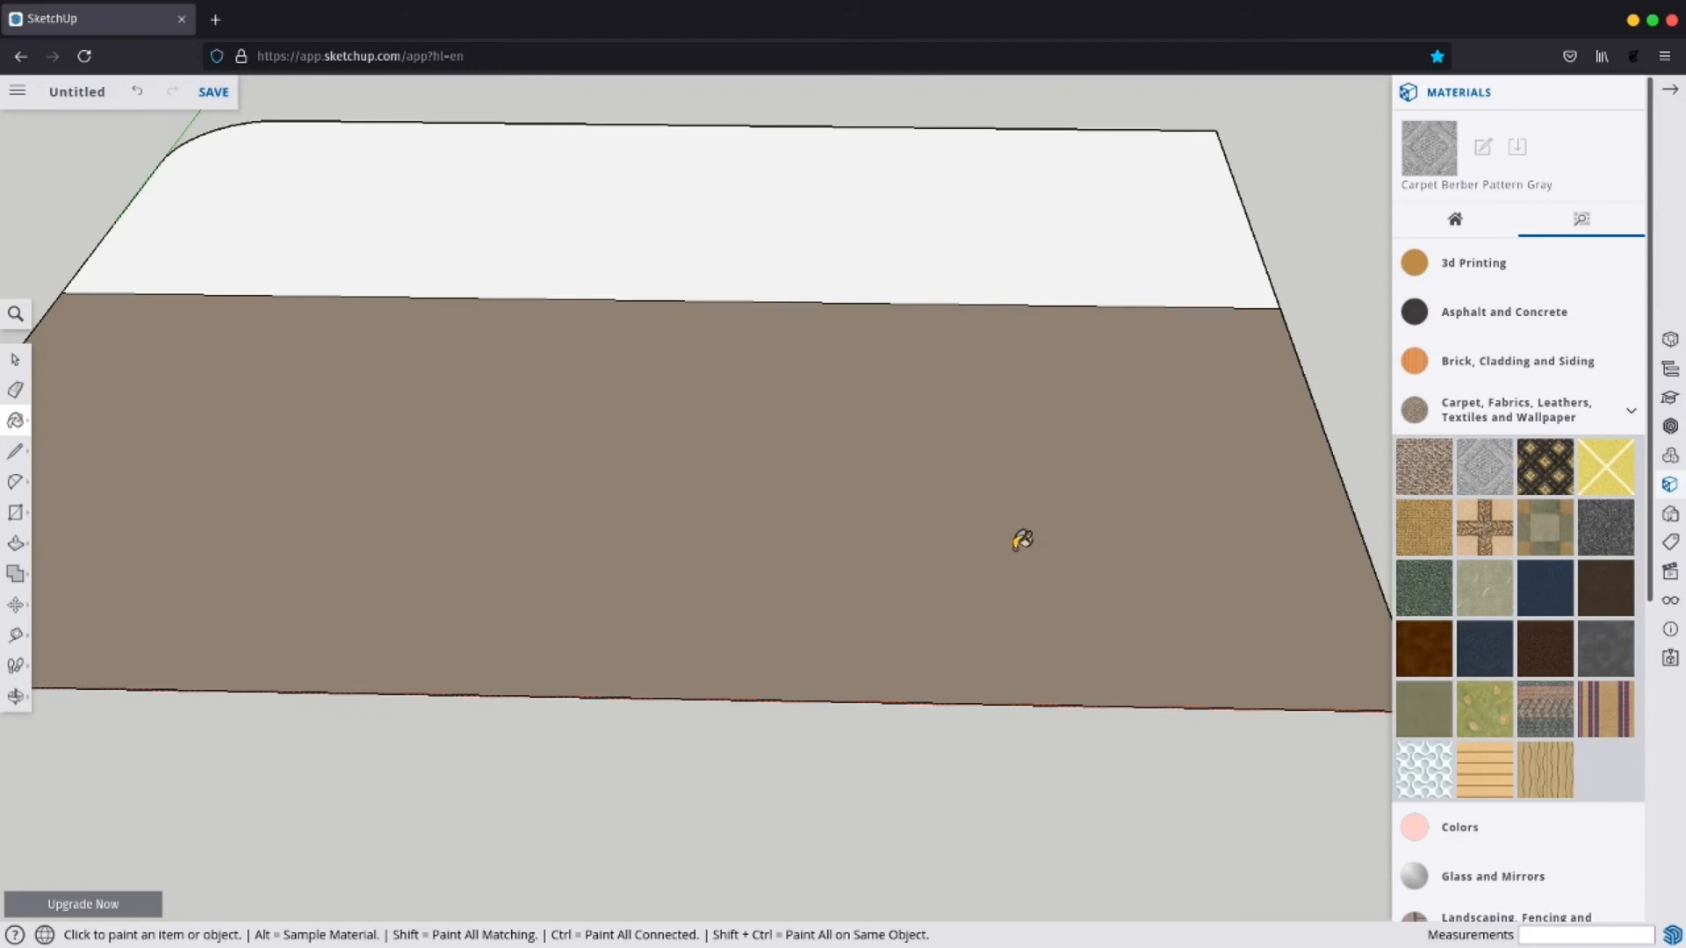
left_click(1023, 538)
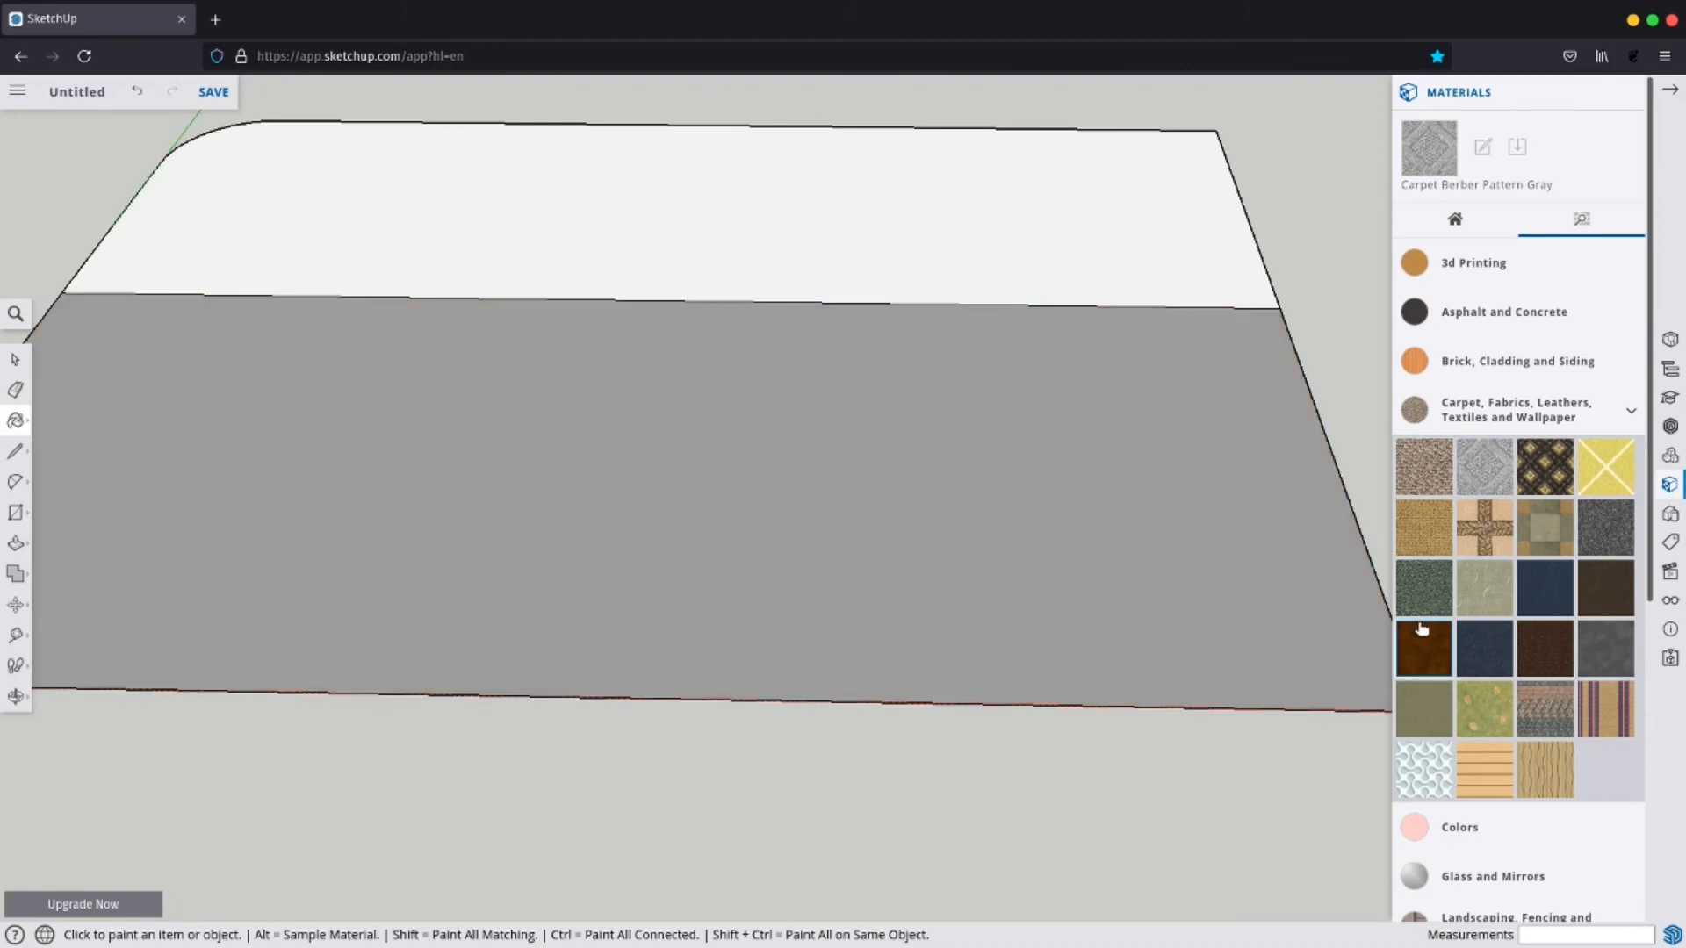
Repaint the larger face with the Metal Corrugated Shiny material.
left_click(1590, 414)
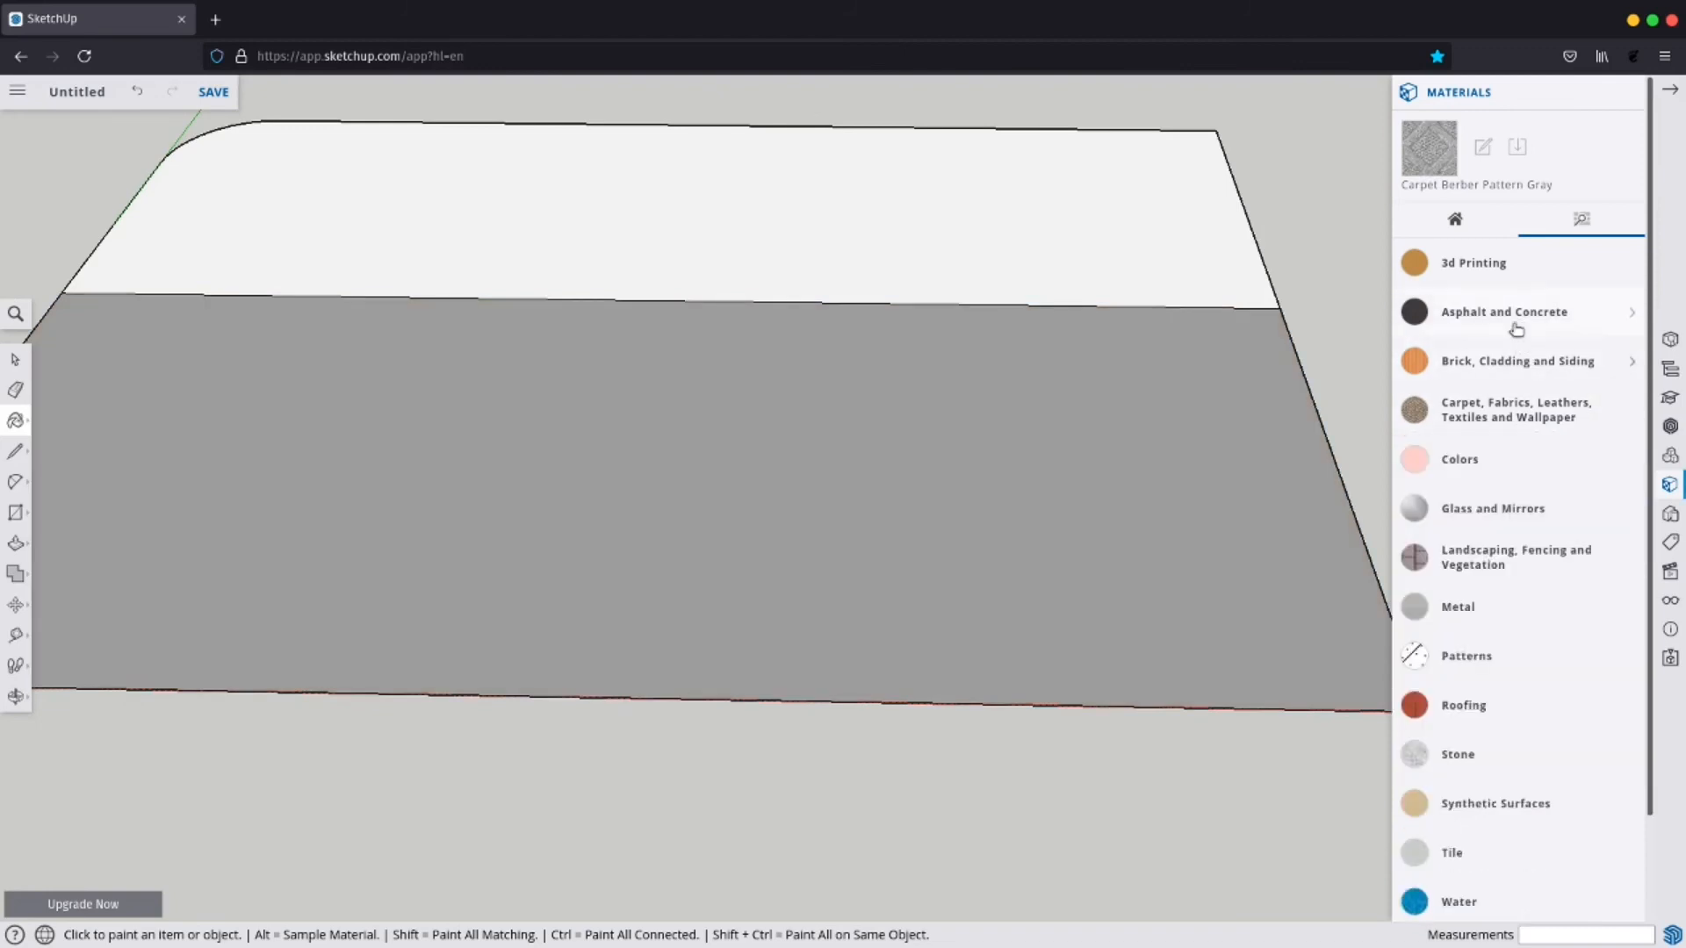
left_click(1491, 621)
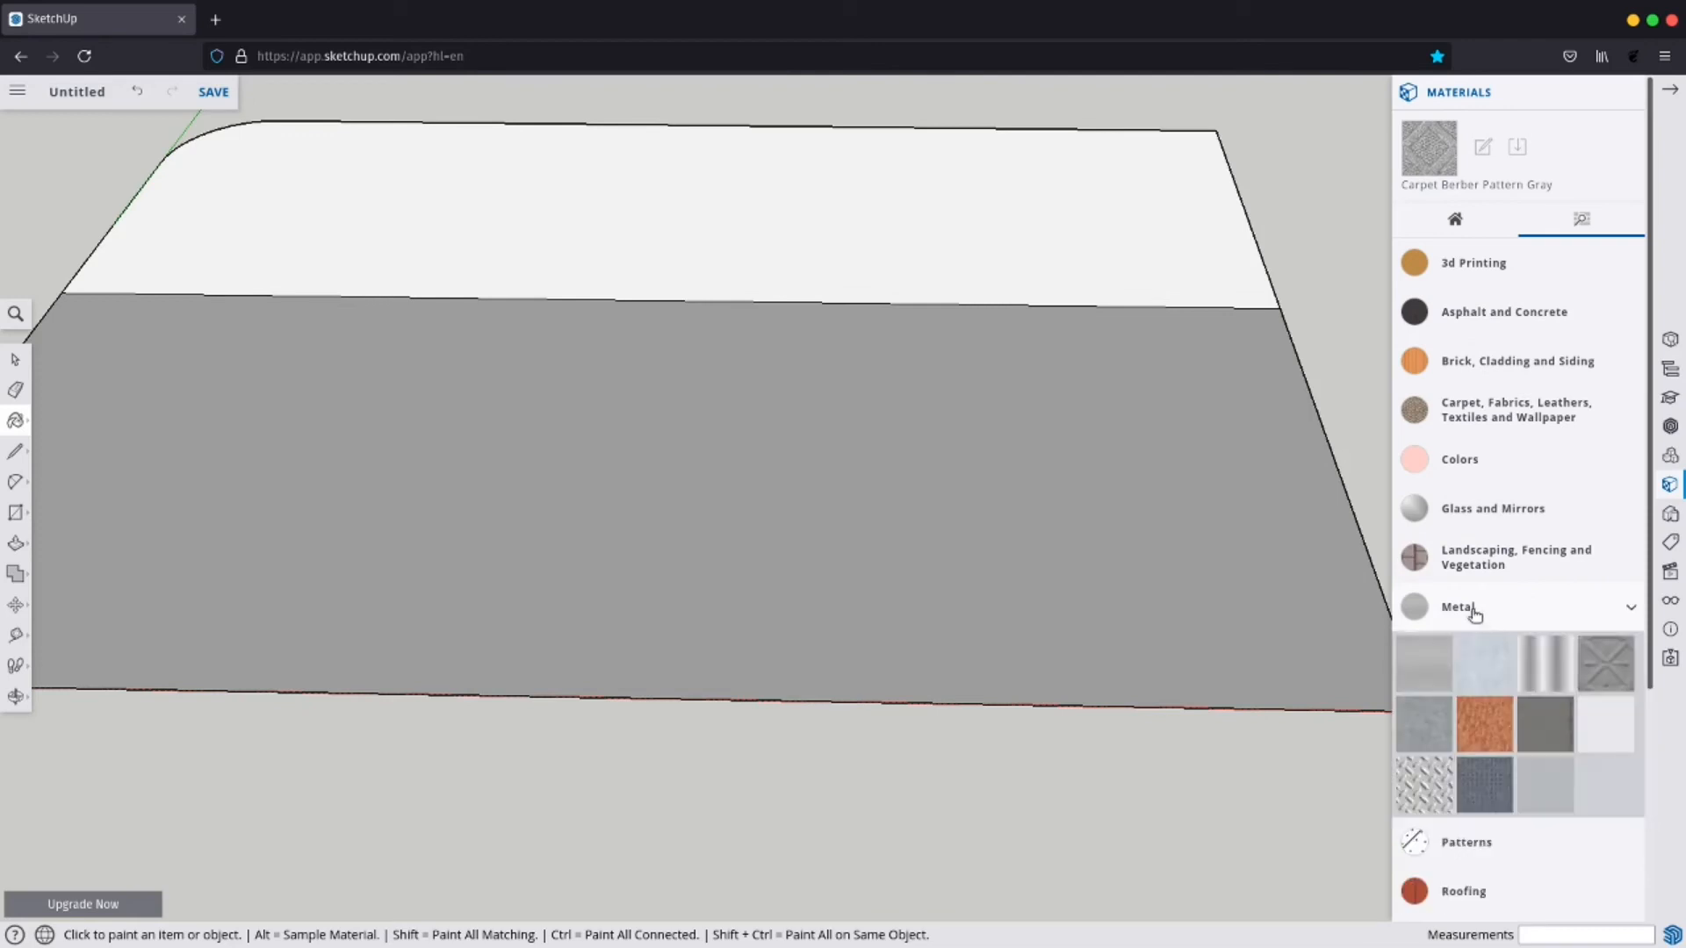
left_click(1534, 661)
left_click(1035, 571)
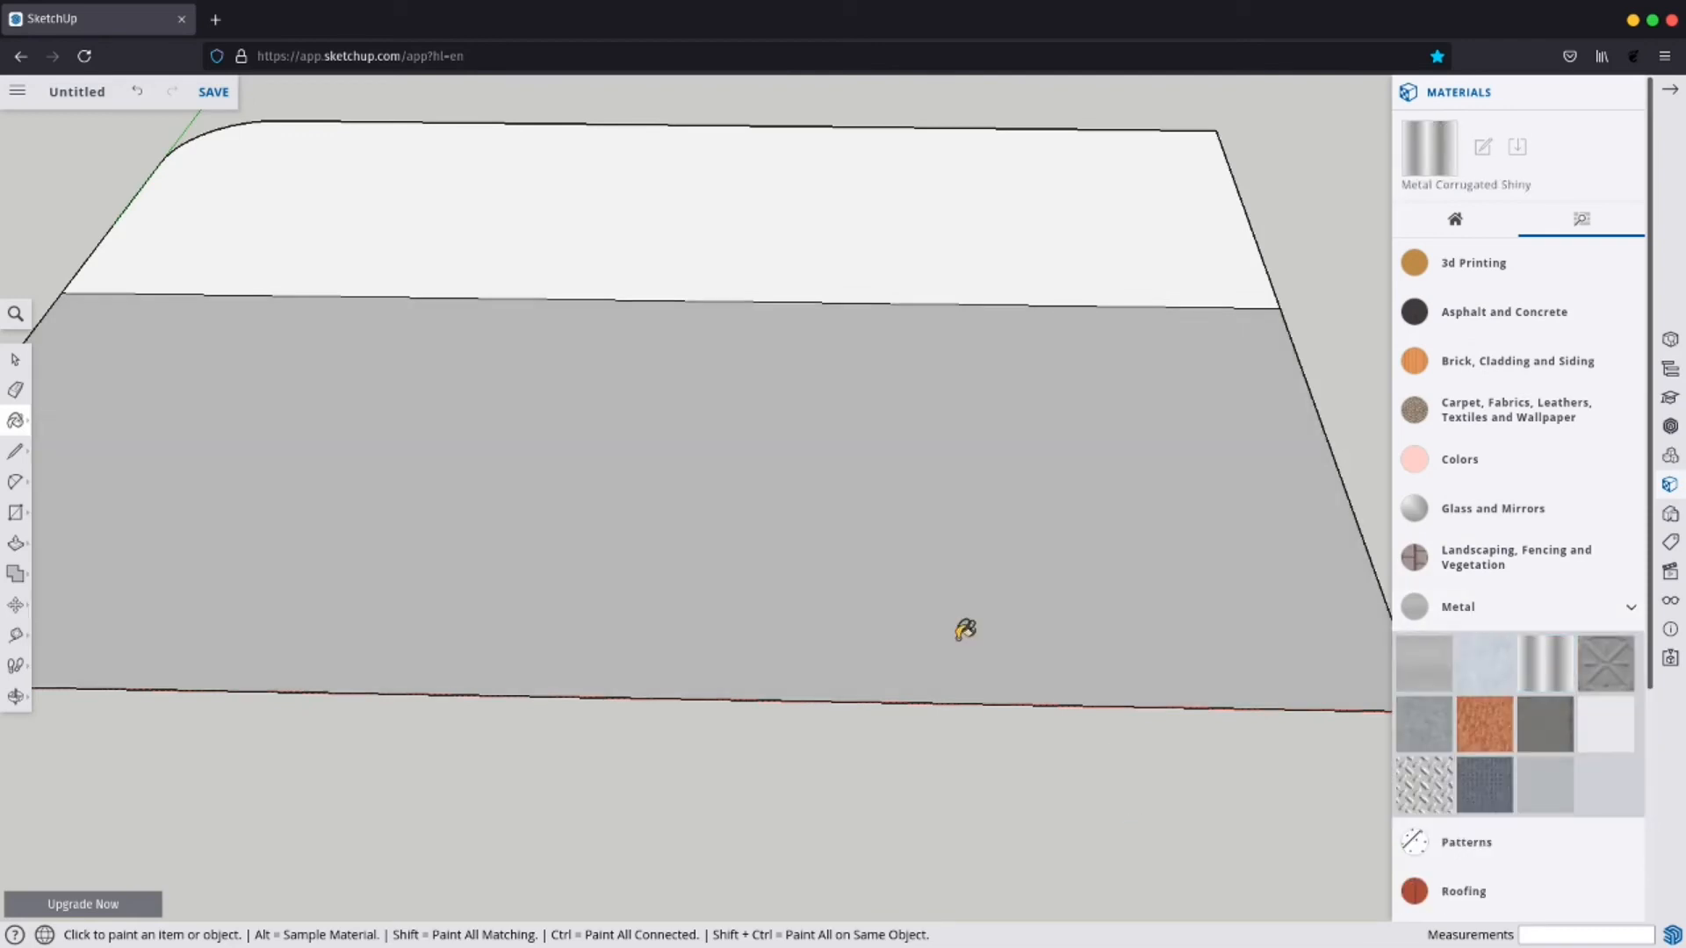
scroll(967, 628, "down", 5)
scroll(966, 629, "up", 3)
Repaint the larger face with Aluminum, and again with Metal Aluminum Anodized.
left_click(1422, 671)
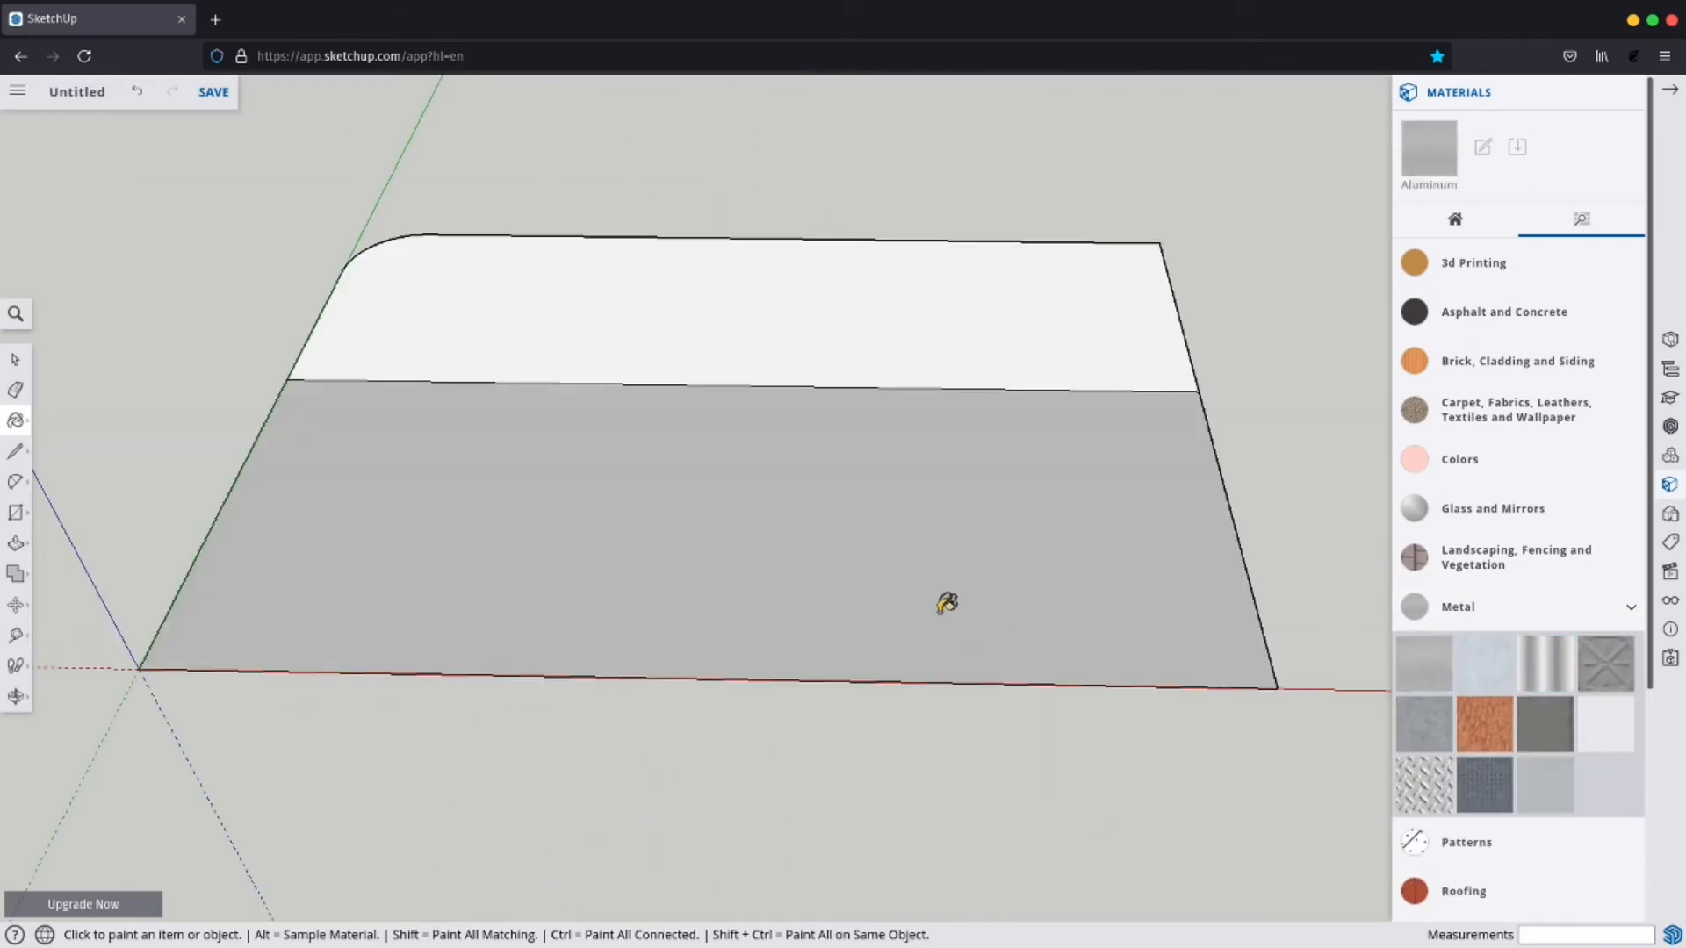
left_click(1110, 604)
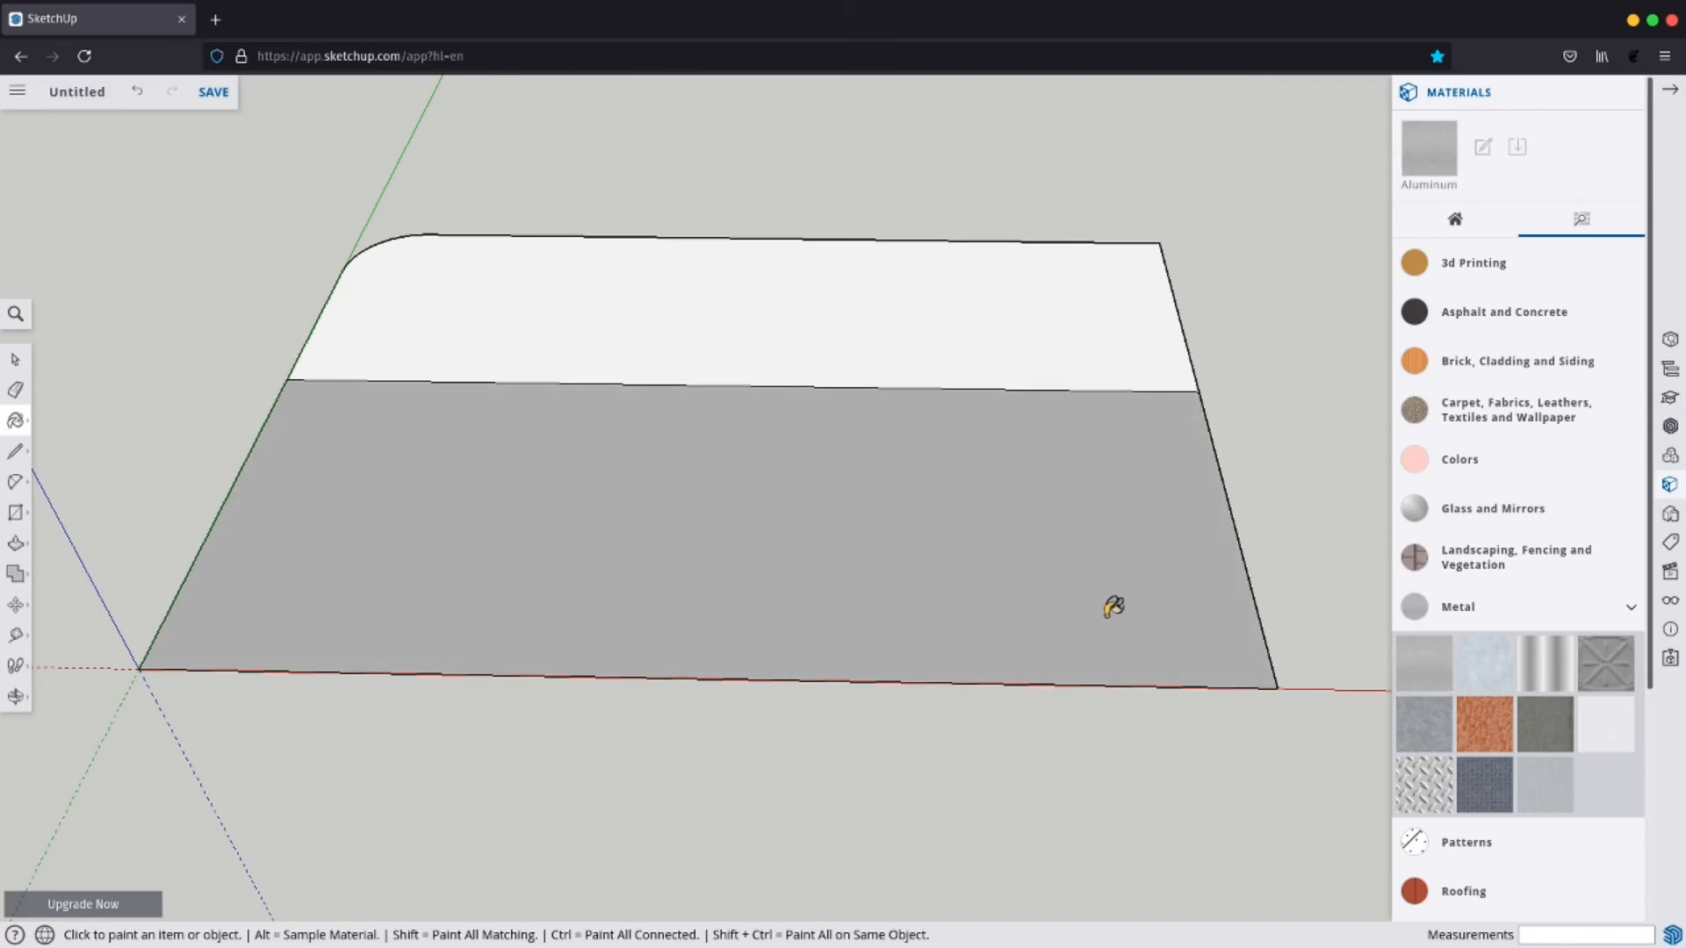
left_click(1464, 665)
left_click(1065, 599)
scroll(1065, 599, "up", 4)
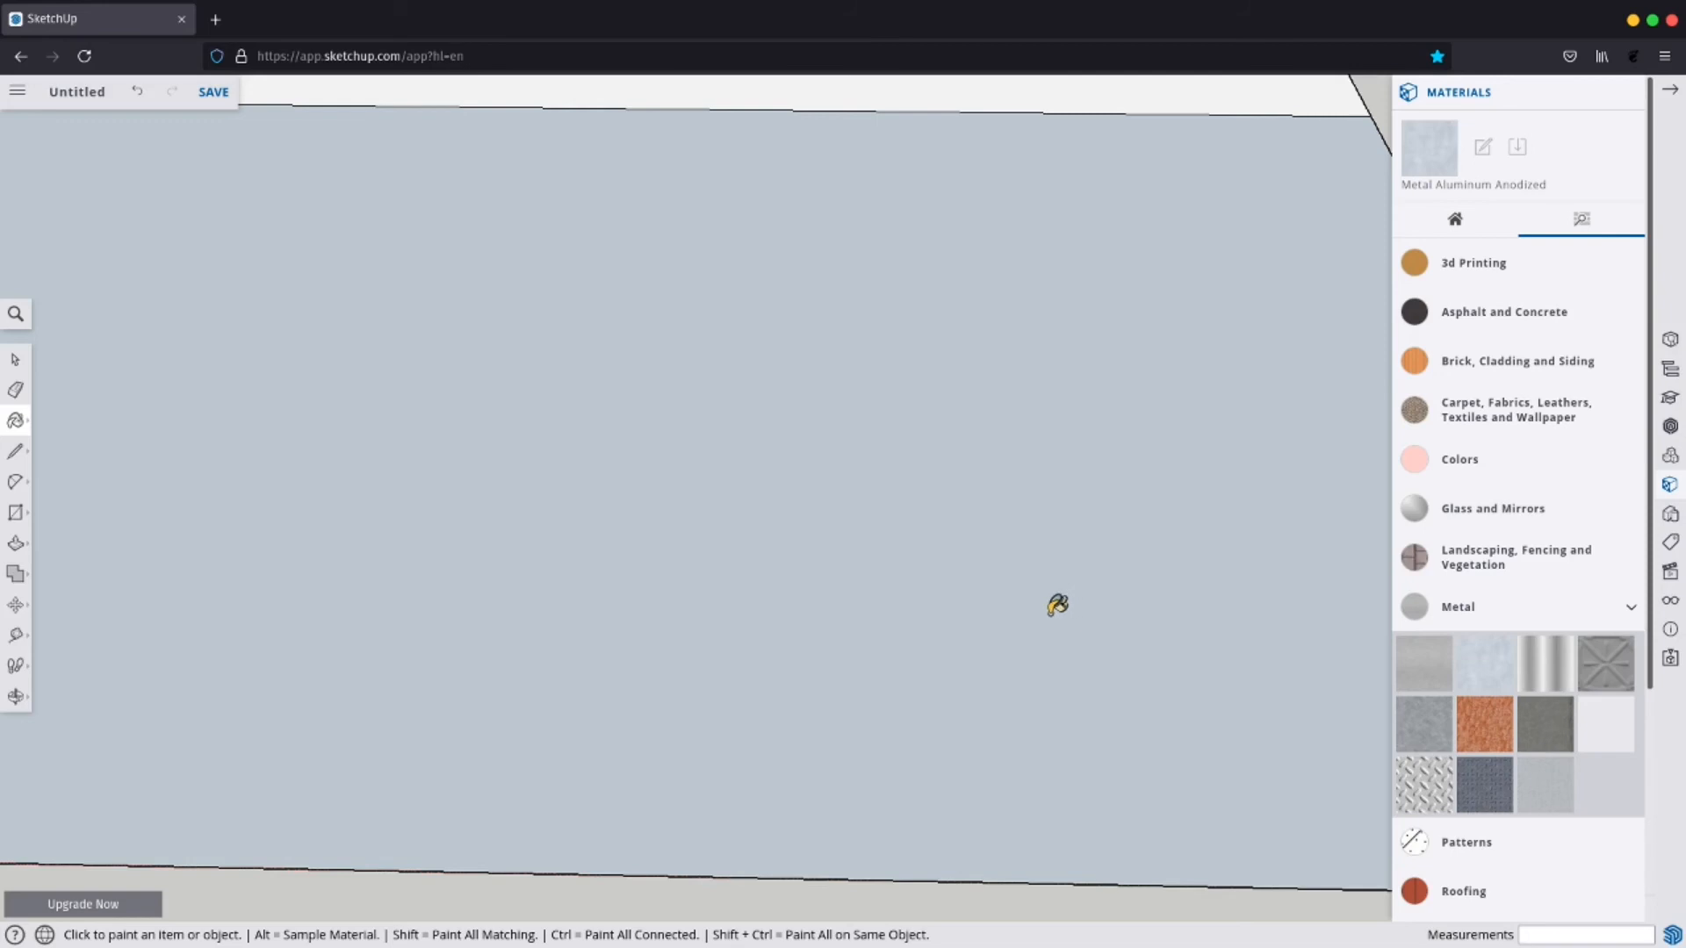
Try Metal Steel Textured White on the larger face, and replace it with Metal Rusted.
left_click(1424, 784)
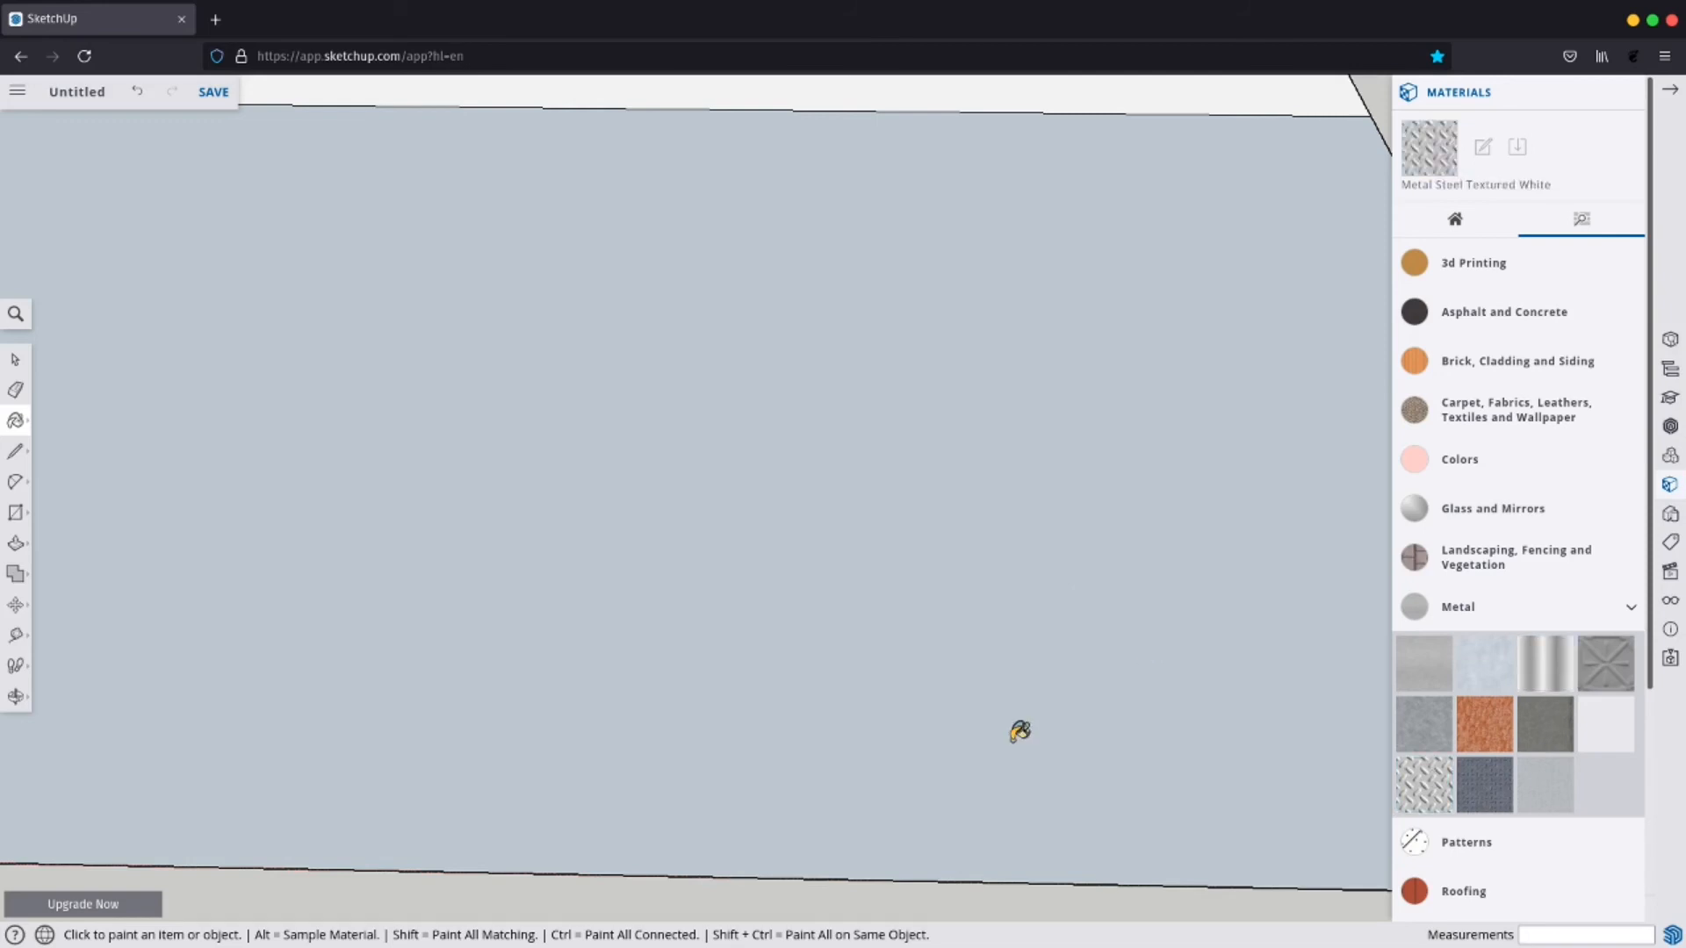
left_click(1021, 729)
scroll(1132, 637, "down", 3)
scroll(1121, 647, "up", 2)
scroll(1121, 645, "down", 2)
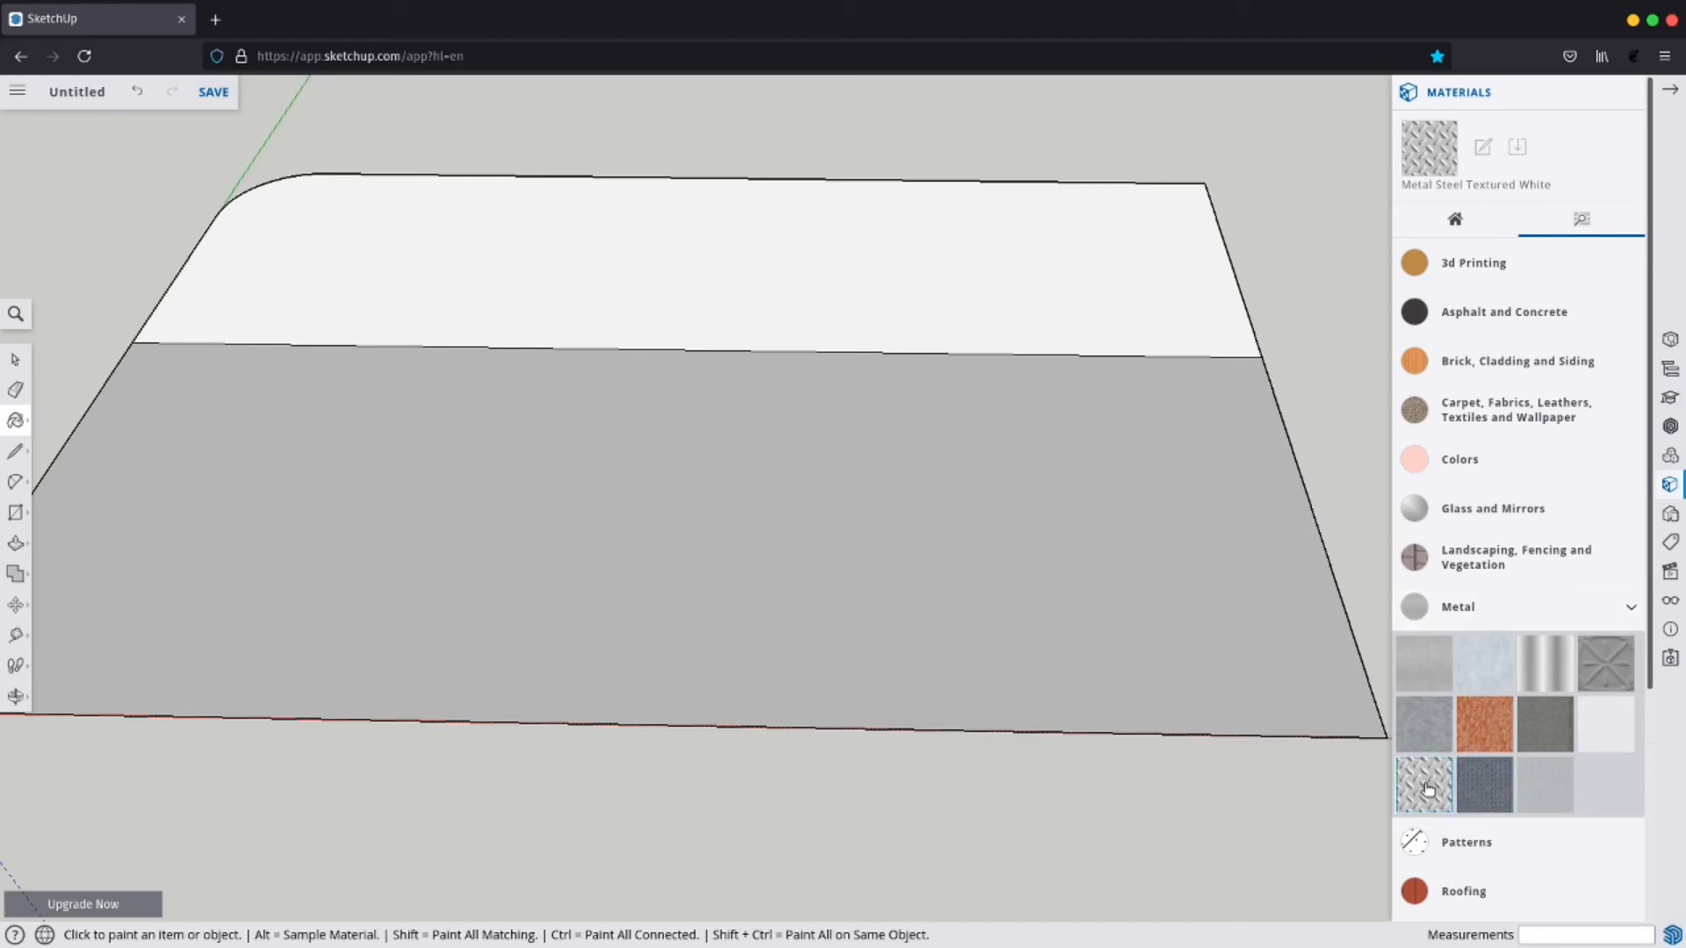
left_click(1483, 724)
left_click(1184, 713)
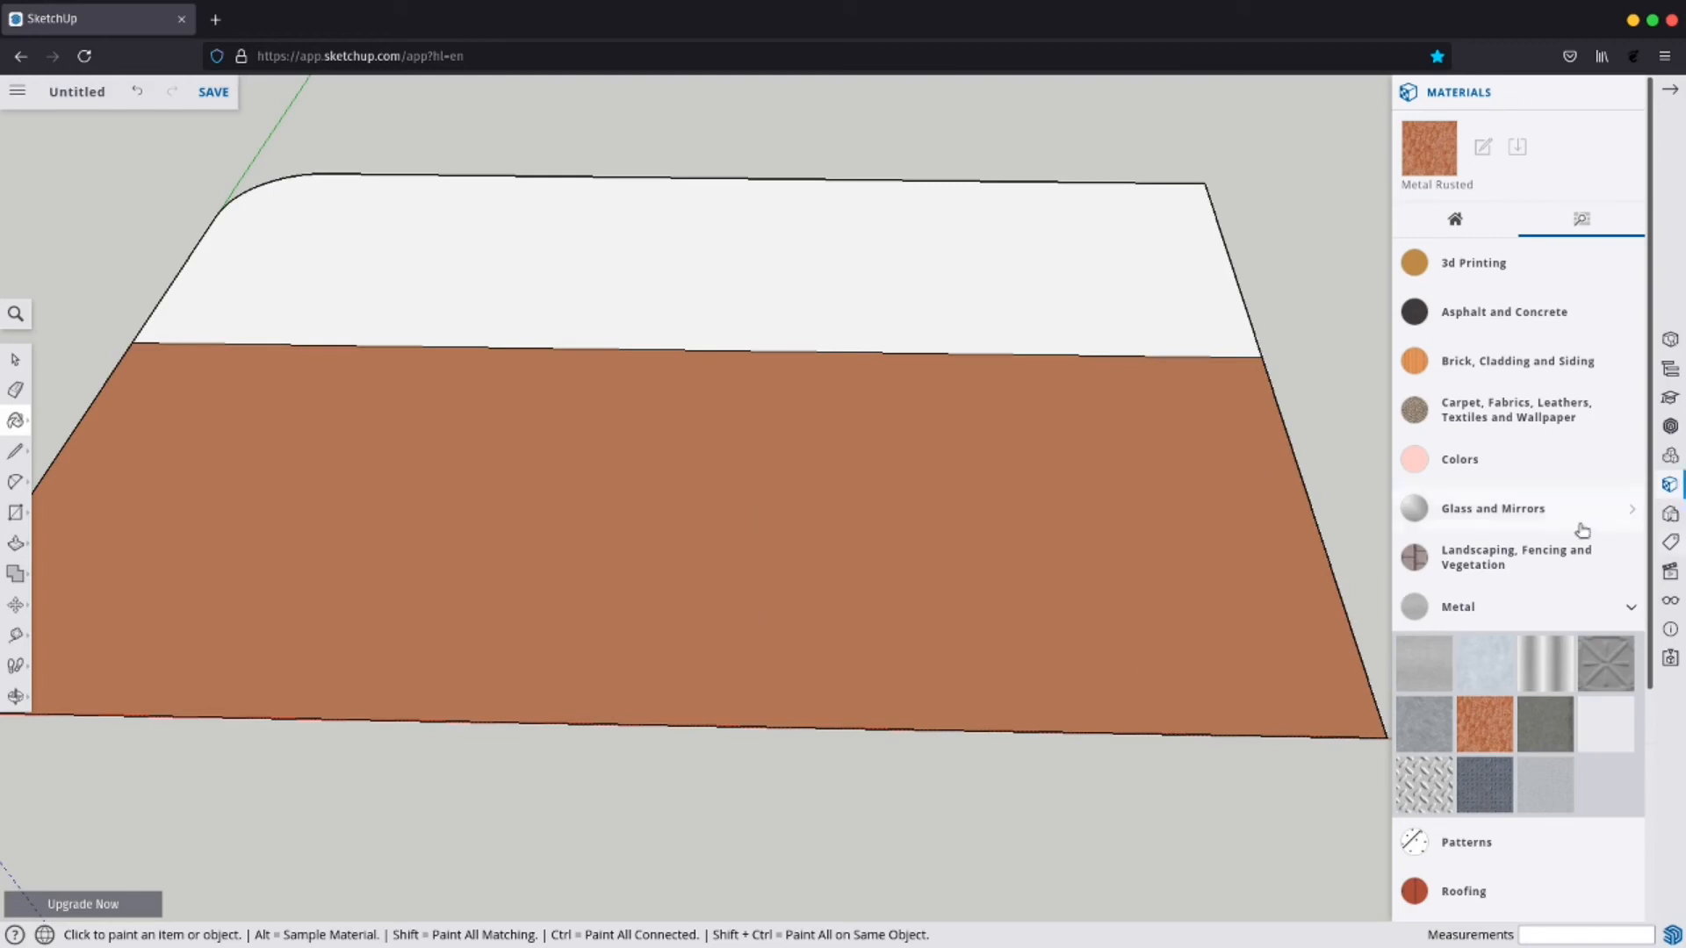
Repaint the larger face with Mirror 01 from the Glass and Mirrors materials.
left_click(1459, 606)
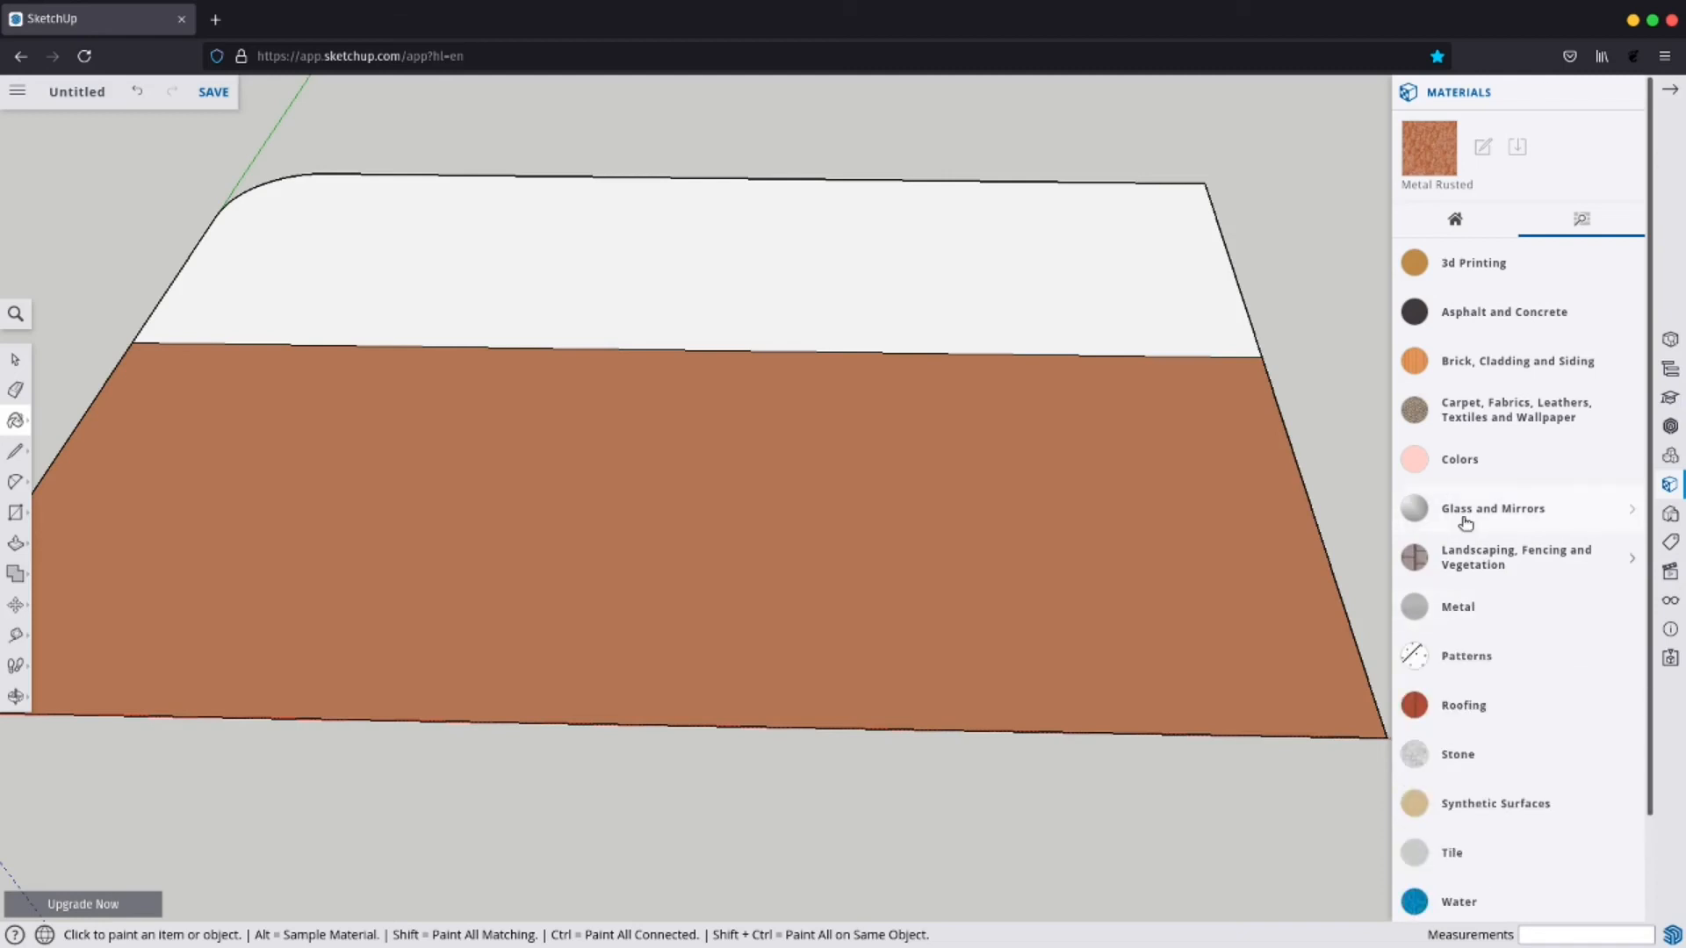
left_click(1533, 523)
left_click(1605, 565)
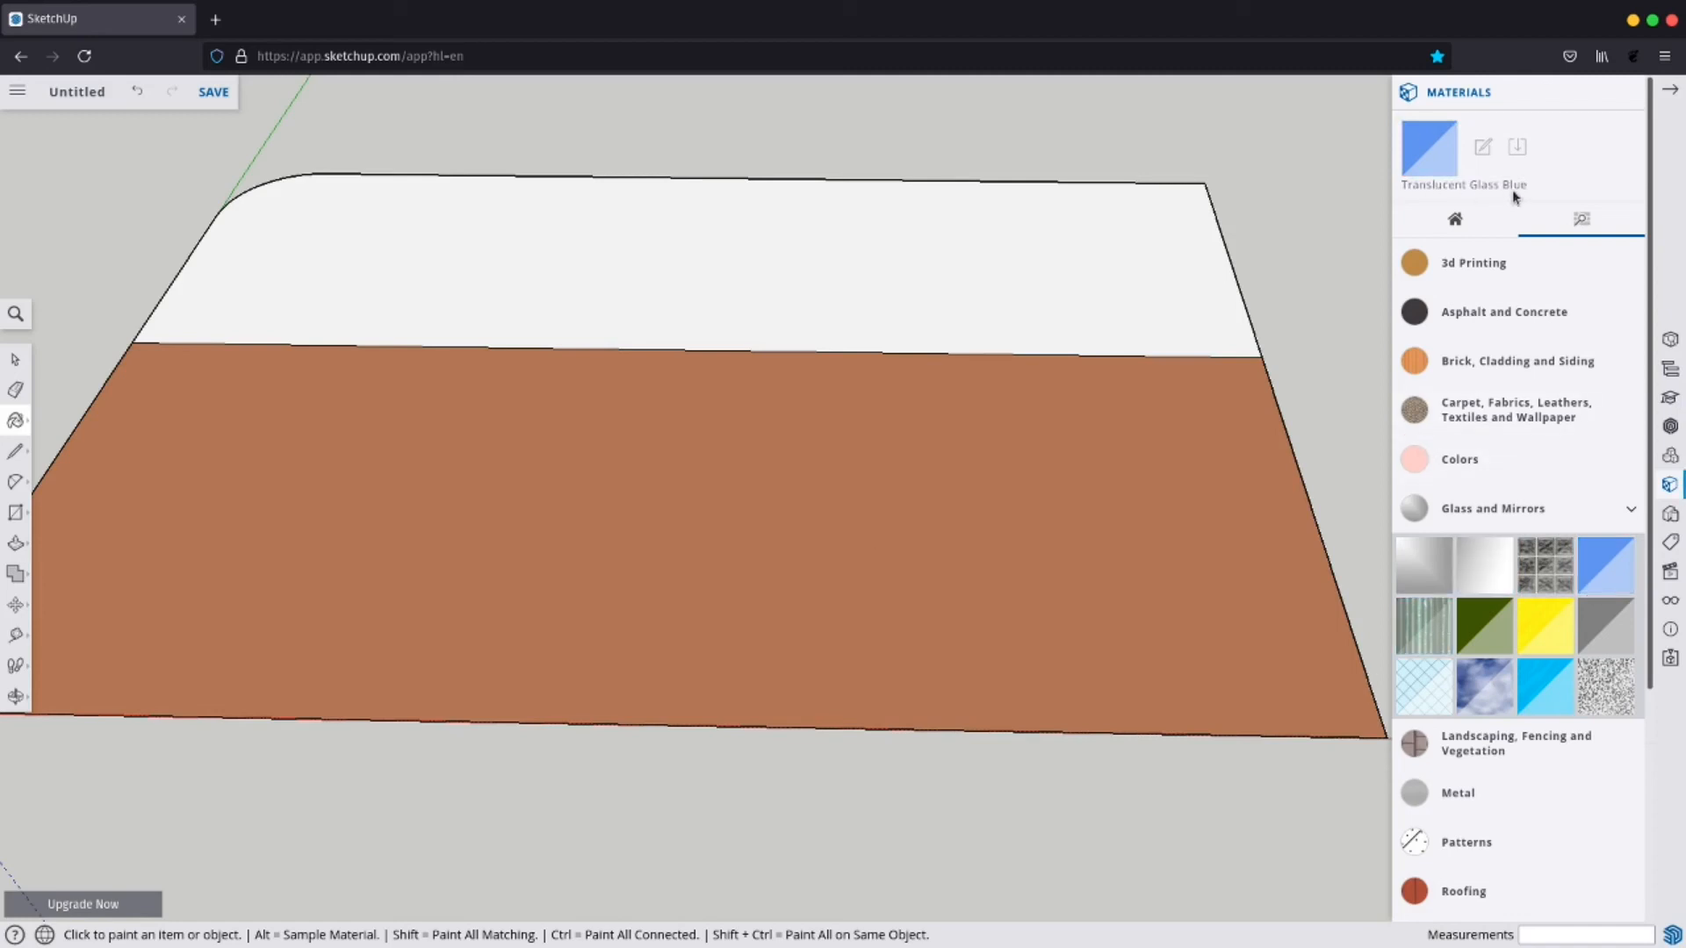
left_click(1440, 569)
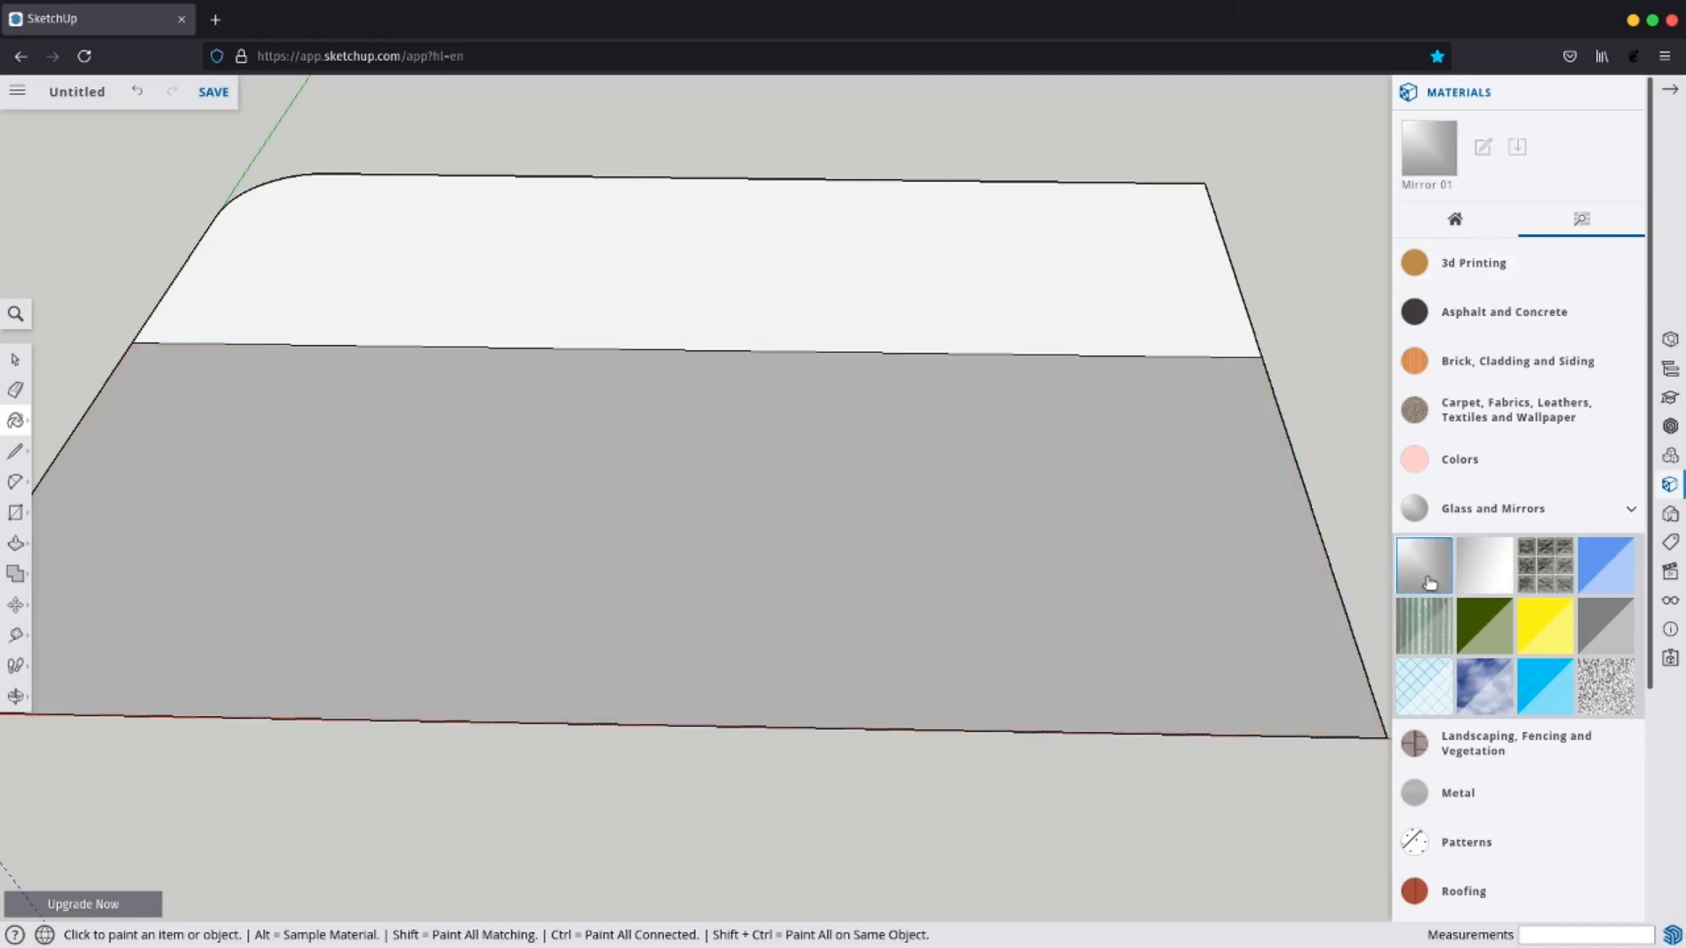
left_click(1483, 575)
Repaint the larger face with the Translucent Glass Blue material.
left_click(1596, 568)
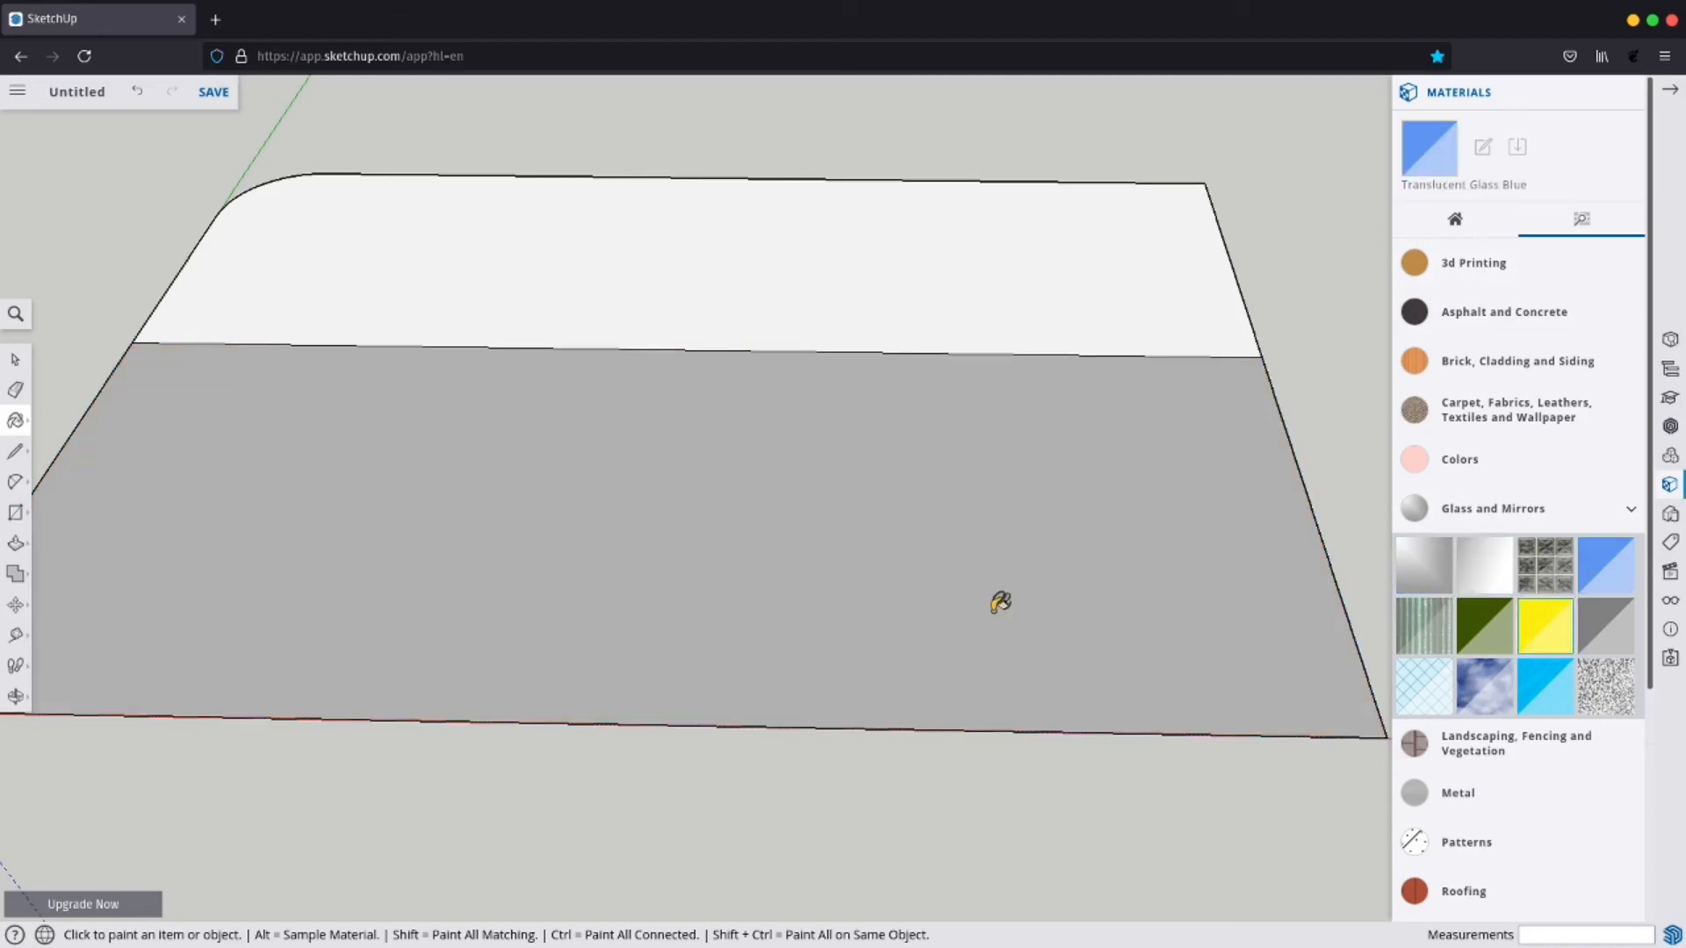
left_click(609, 564)
scroll(607, 562, "down", 5)
scroll(607, 562, "up", 10)
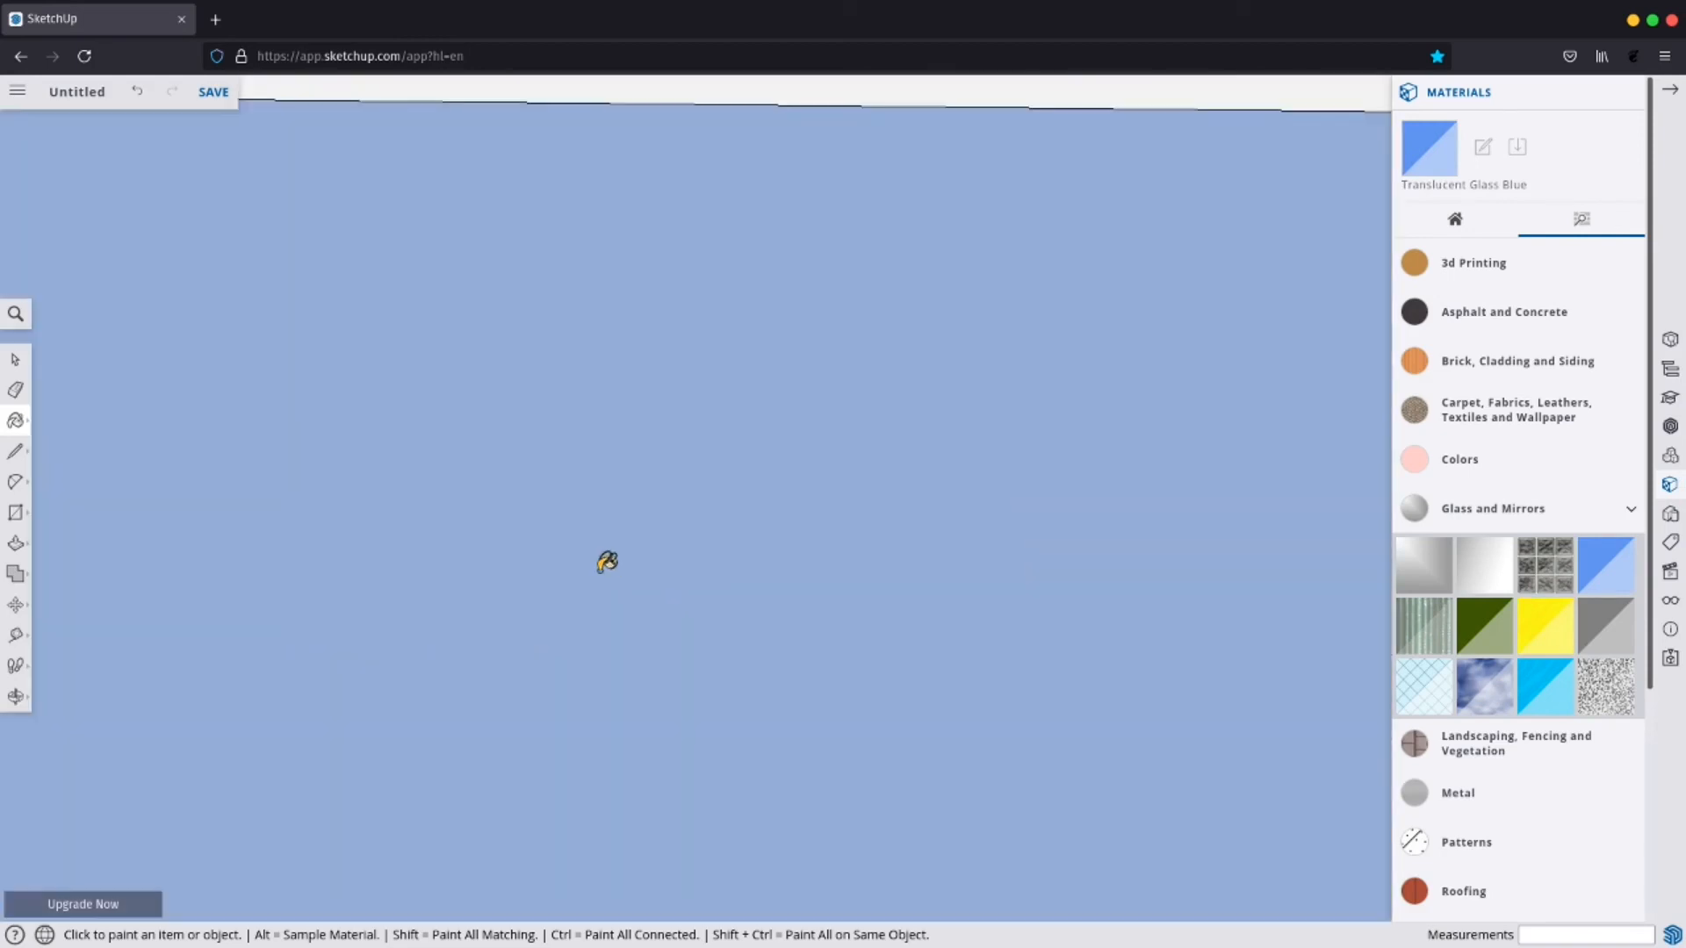
scroll(650, 533, "down", 5)
scroll(650, 533, "down", 3)
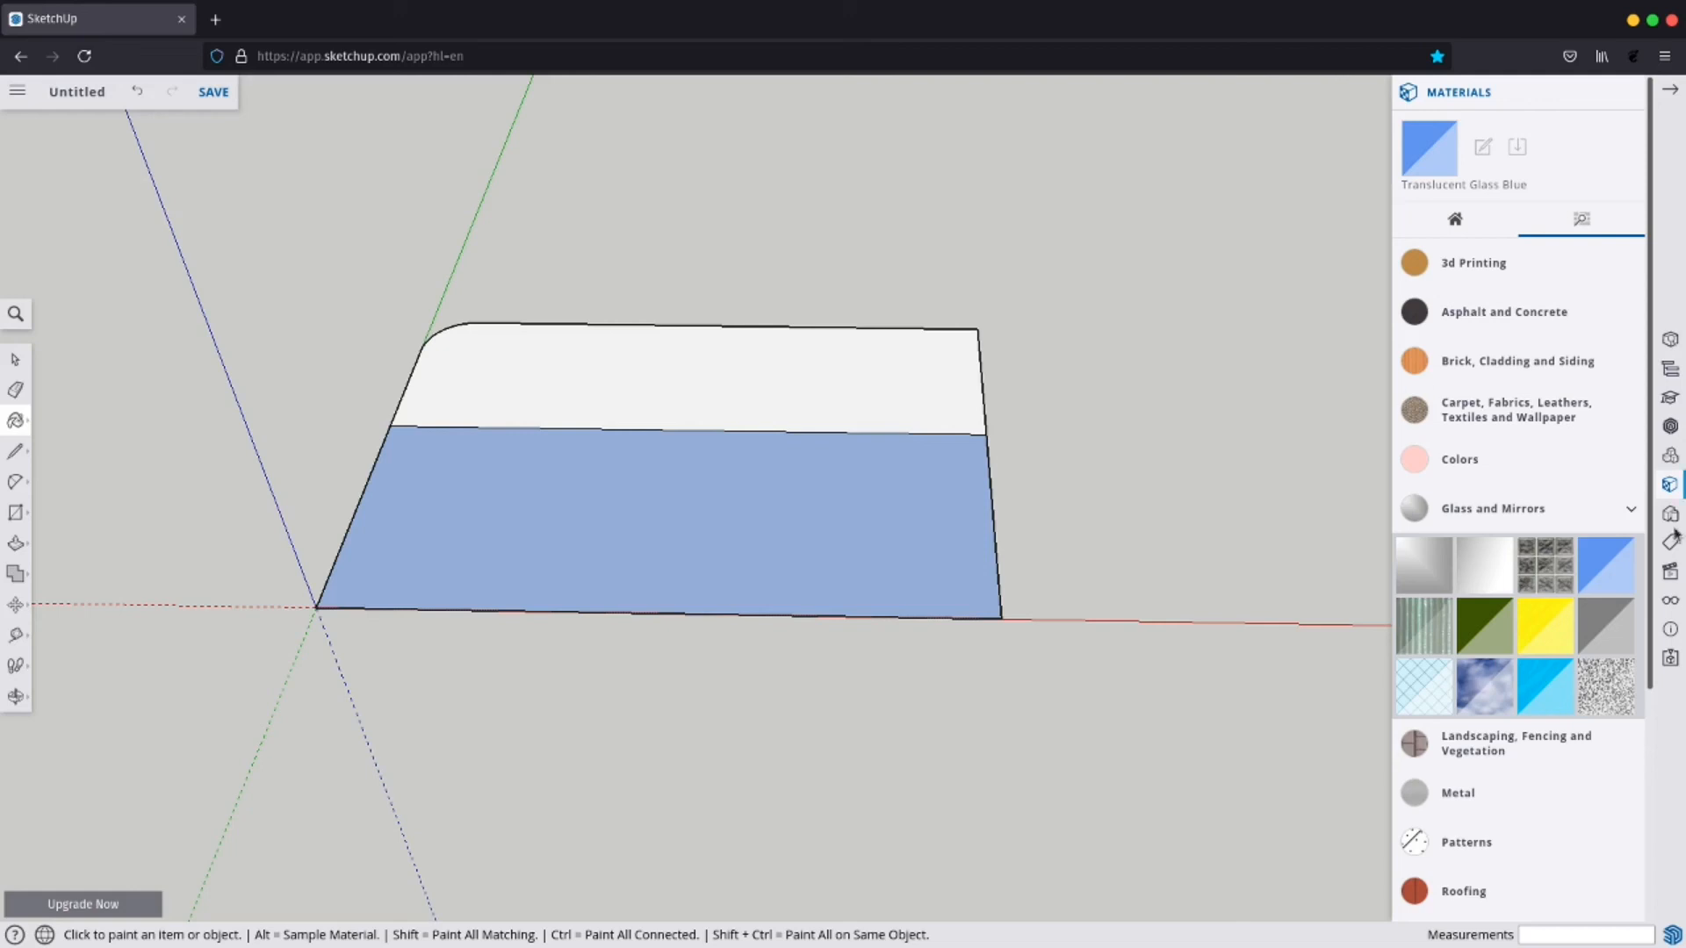
Repaint the larger face with the Translucent Glass Gold material.
left_click(1545, 625)
left_click(827, 553)
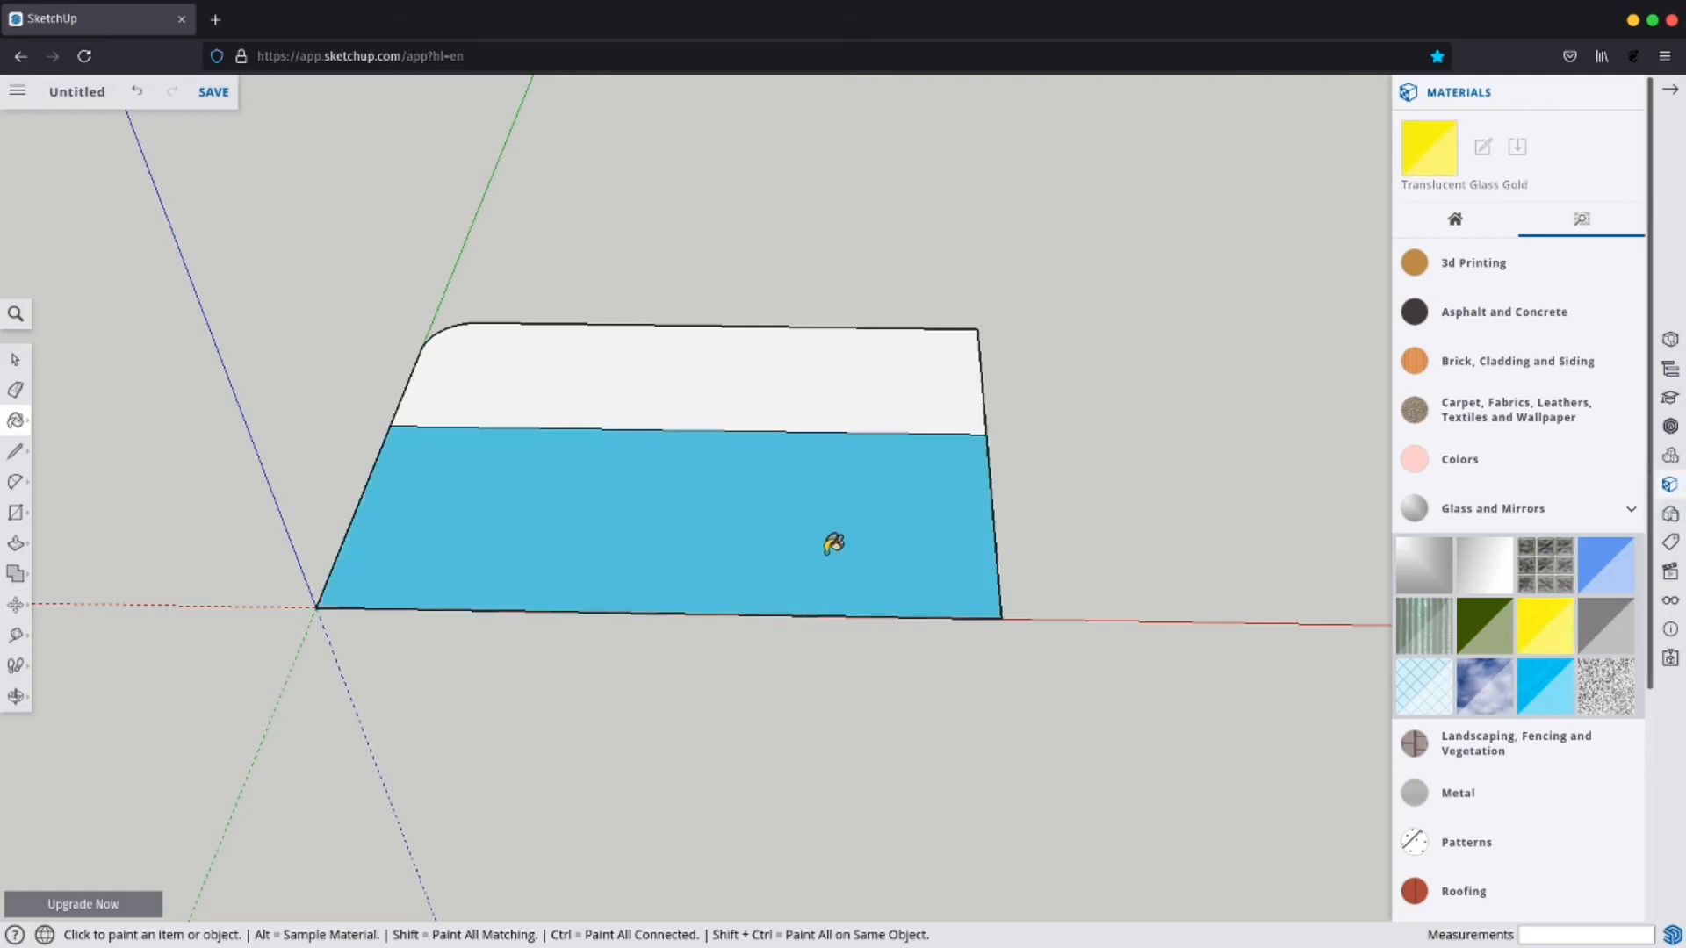
scroll(827, 553, "up", 4)
scroll(827, 553, "down", 2)
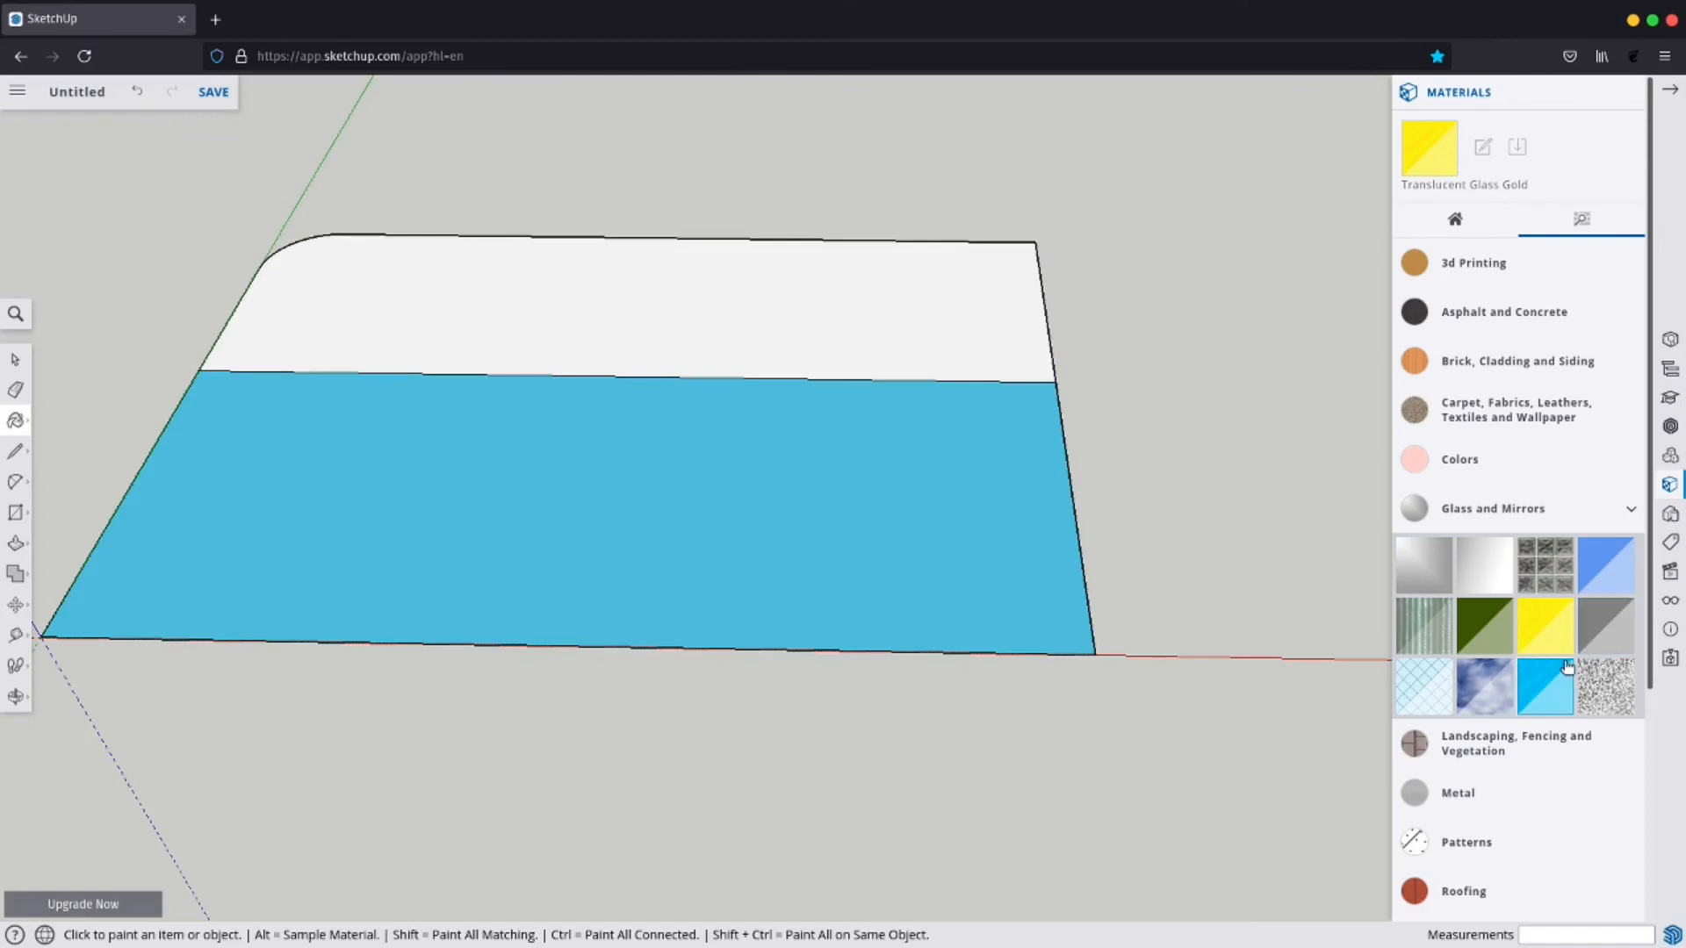
Paint the larger face with Translucent Glass Tinted, close the materials browser, and return to the Select tool.
left_click(1545, 685)
left_click(825, 600)
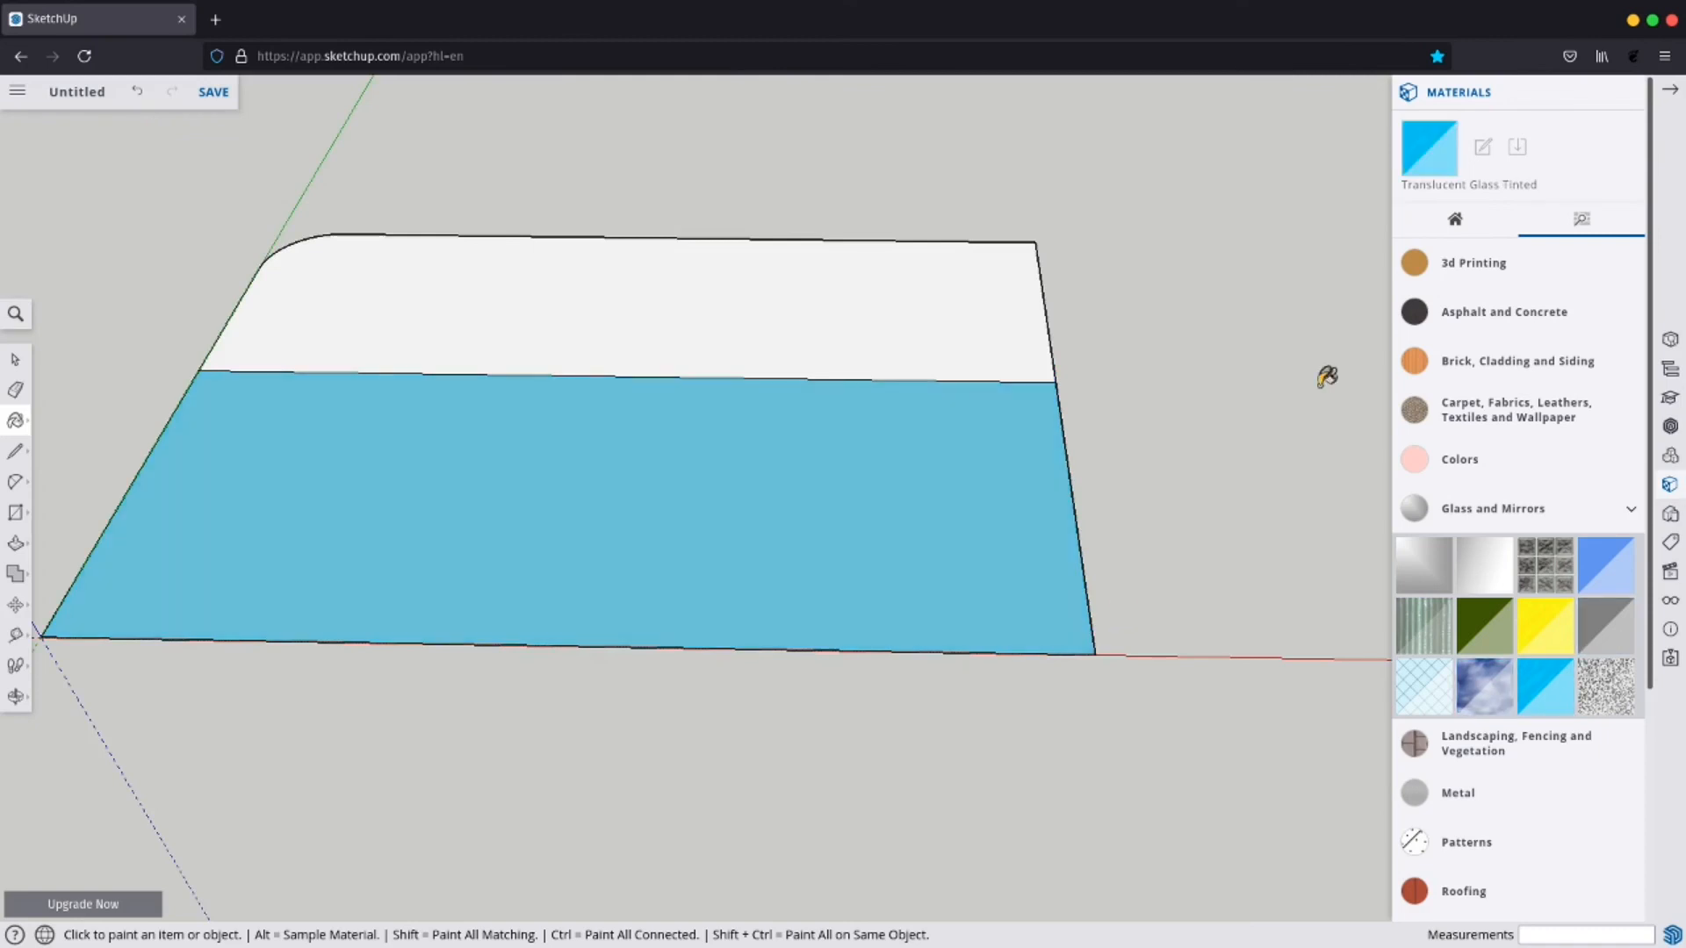
left_click(1670, 91)
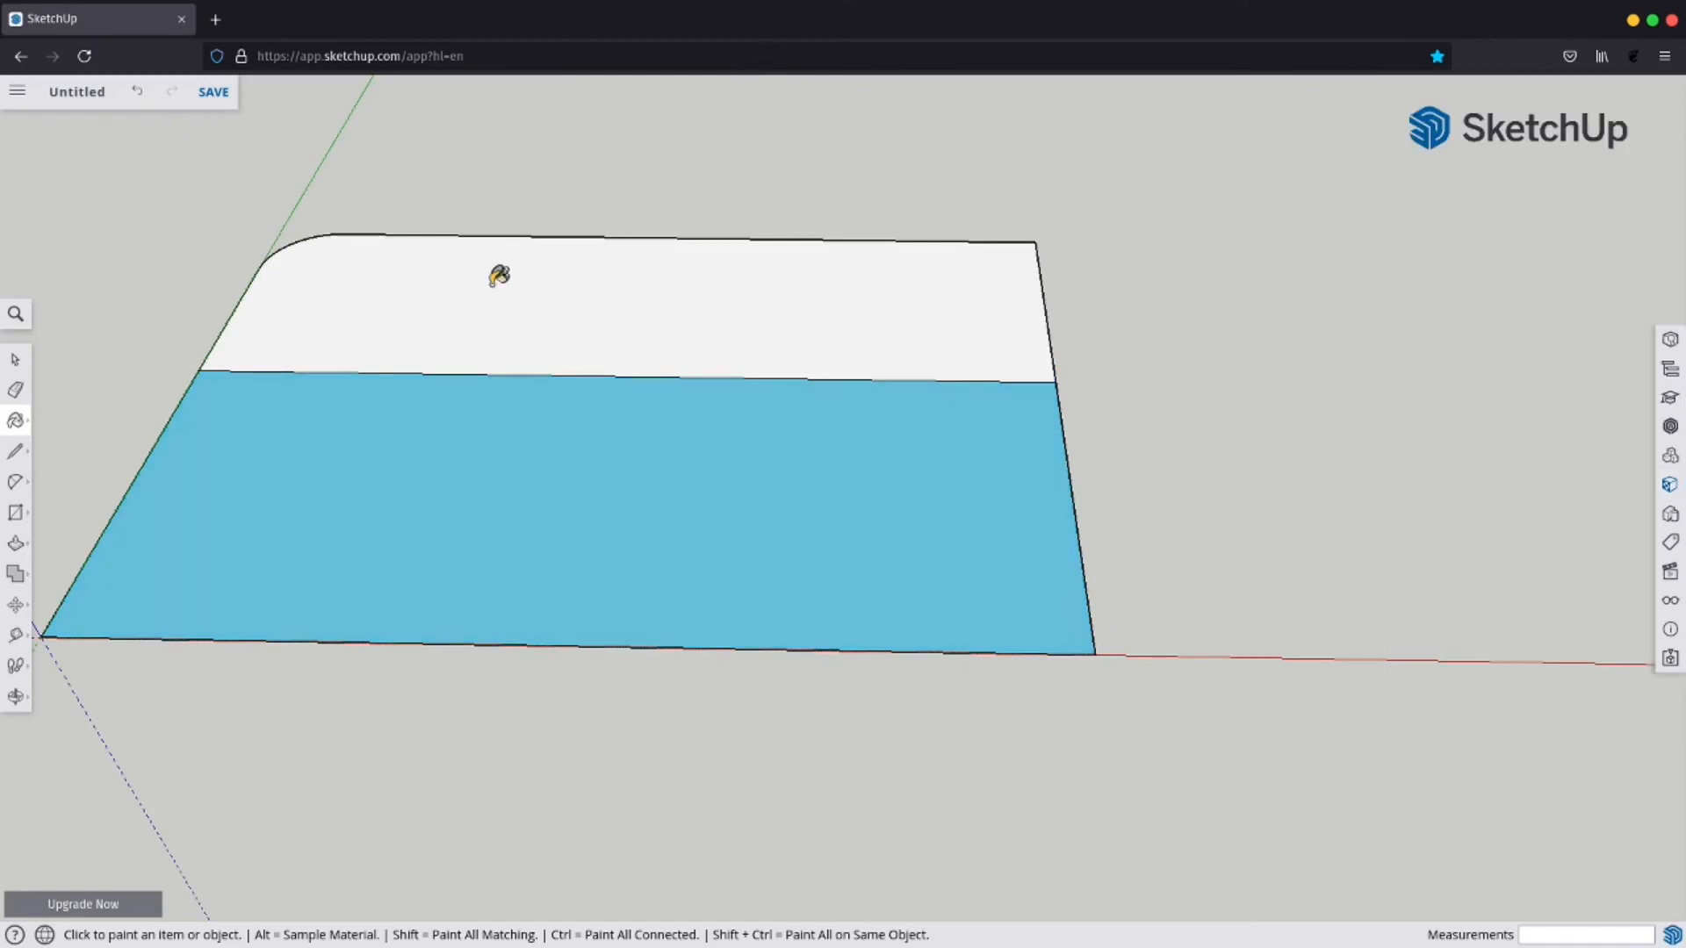
left_click(19, 361)
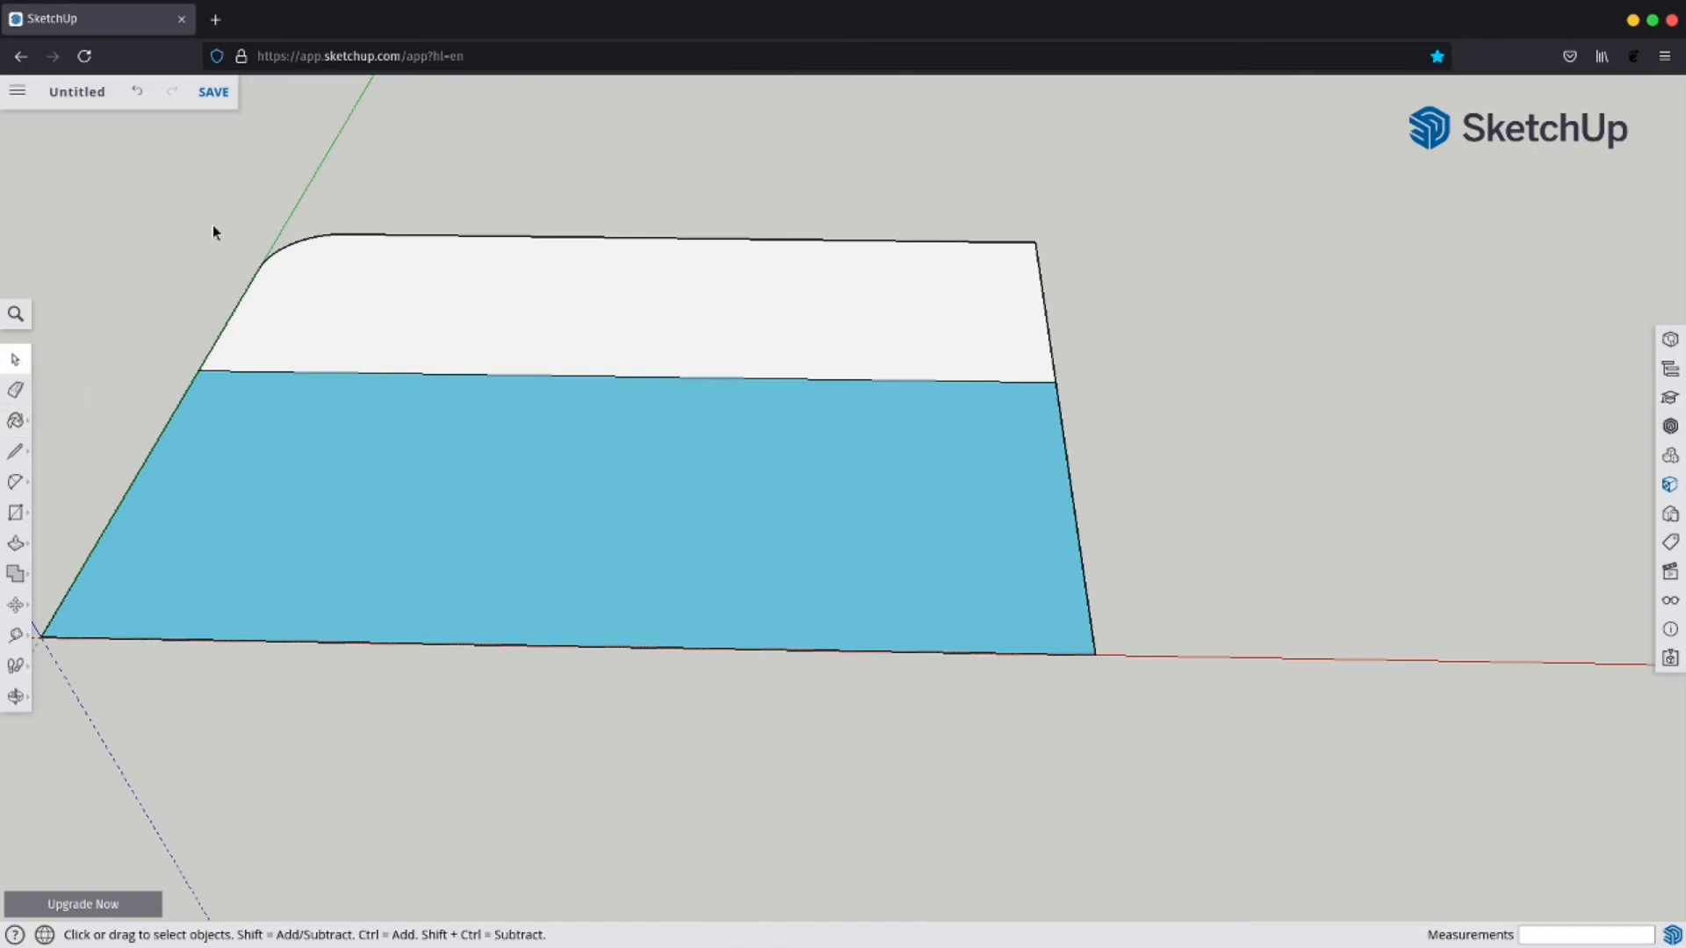
Examine the tools grouped with Rectangle, Push/Pull, Move and Tape Measure without drawing anything.
scroll(258, 235, "down", 3)
scroll(260, 236, "up", 2)
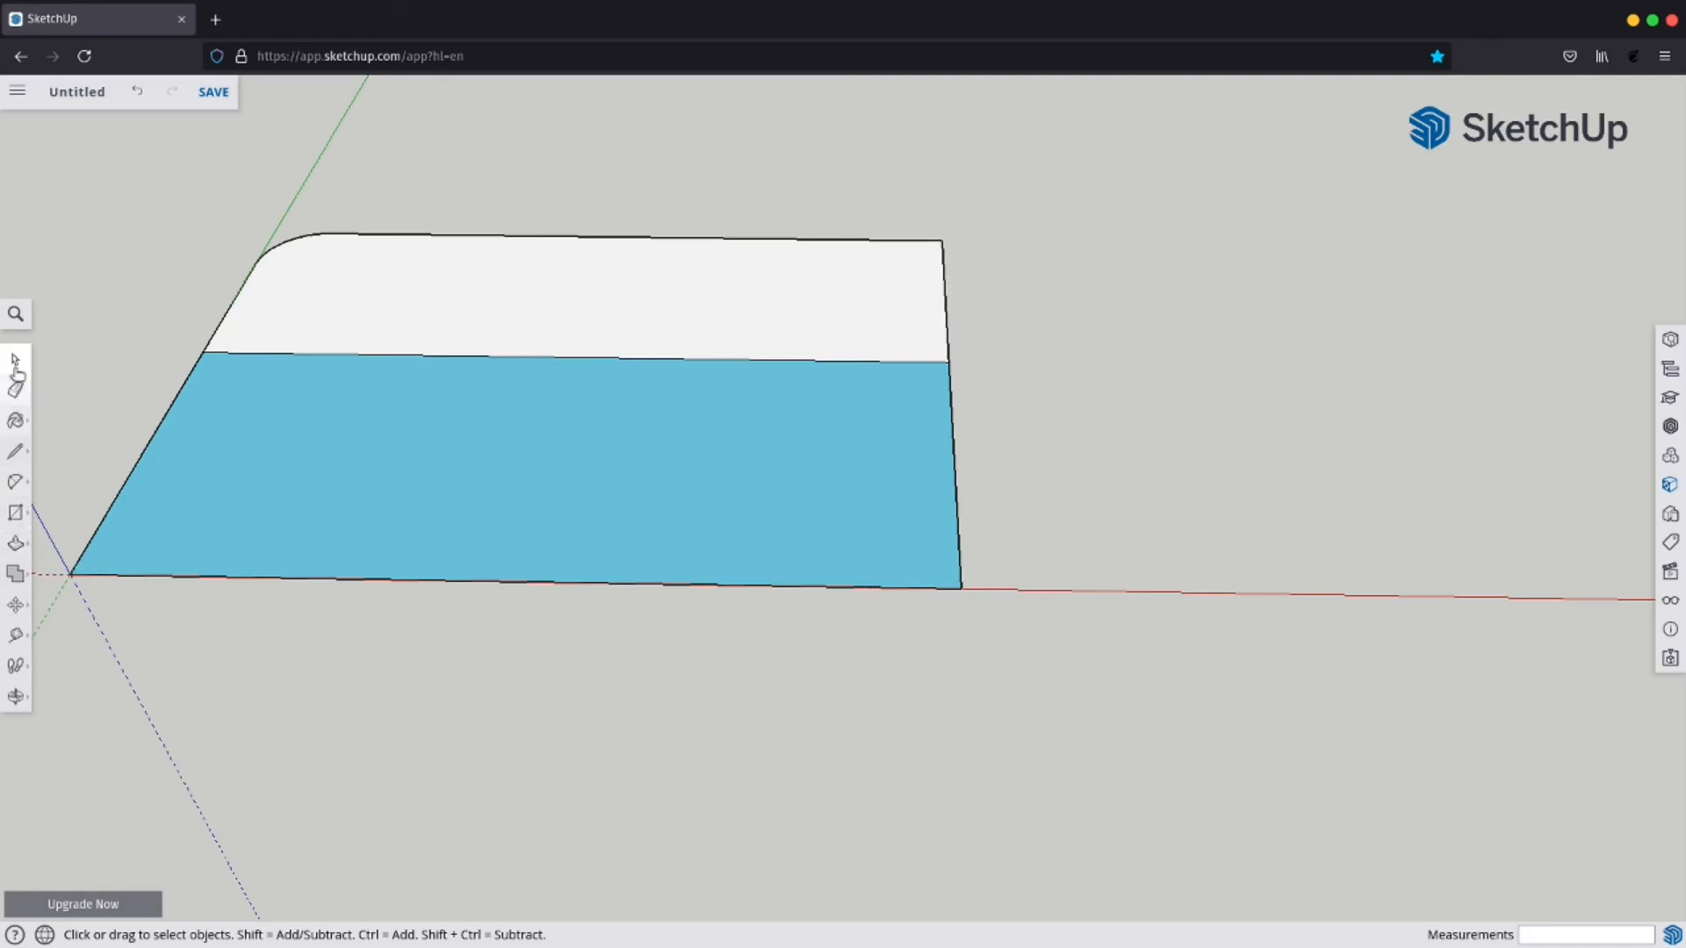
left_click(16, 513)
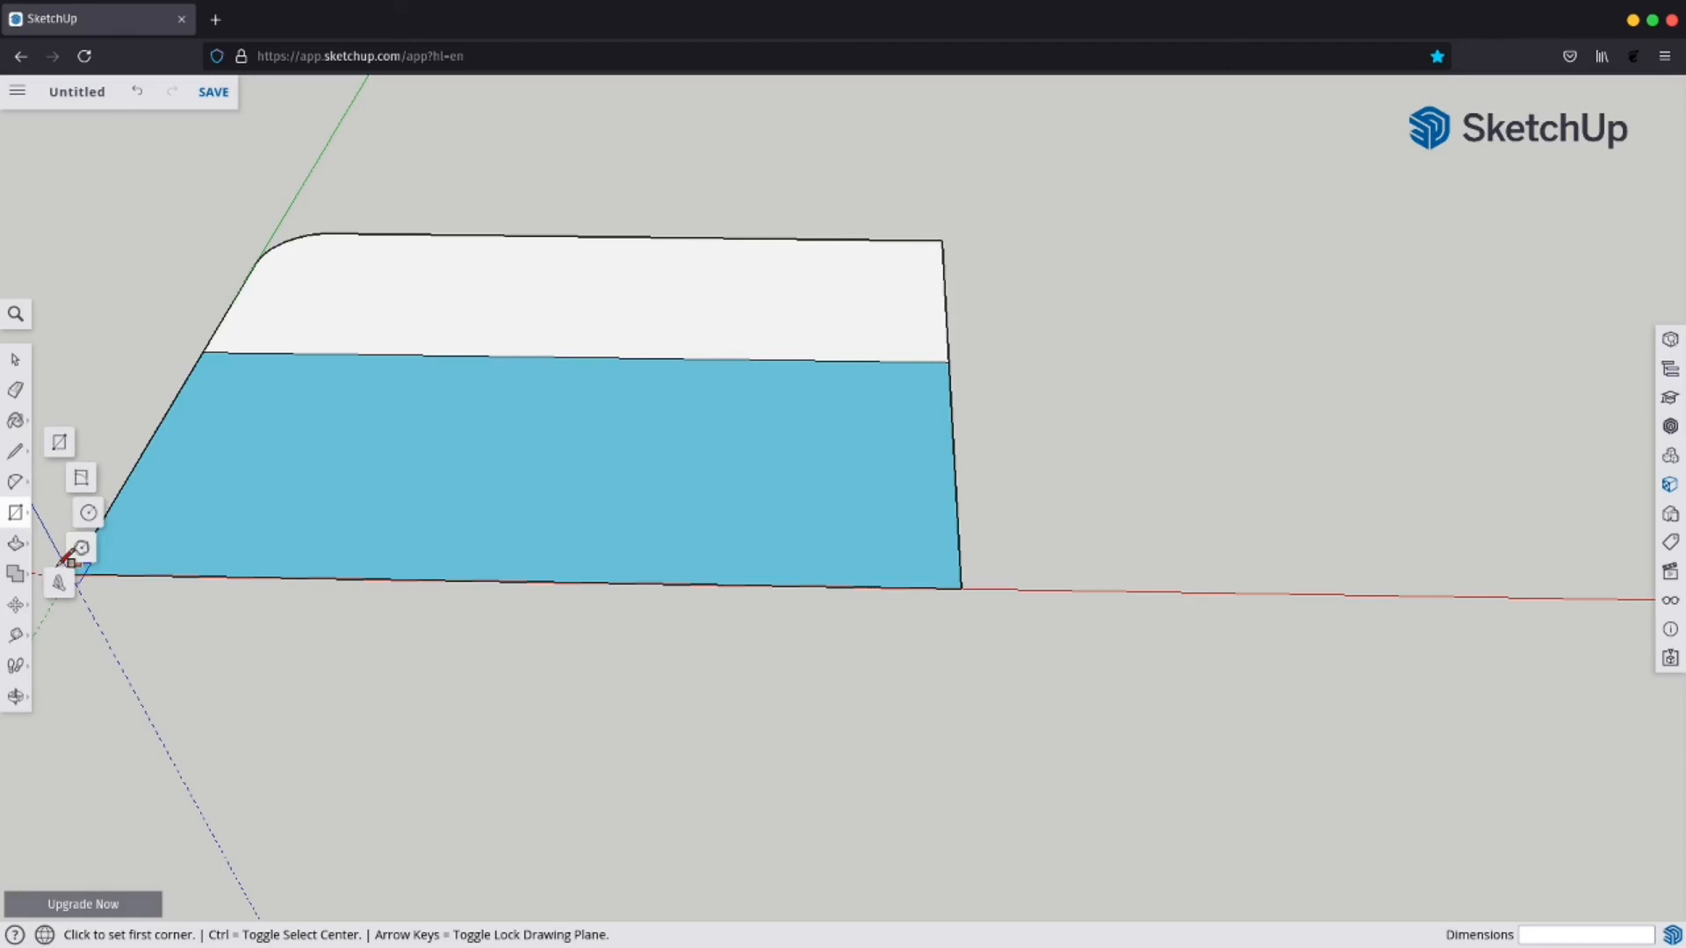
left_click(16, 541)
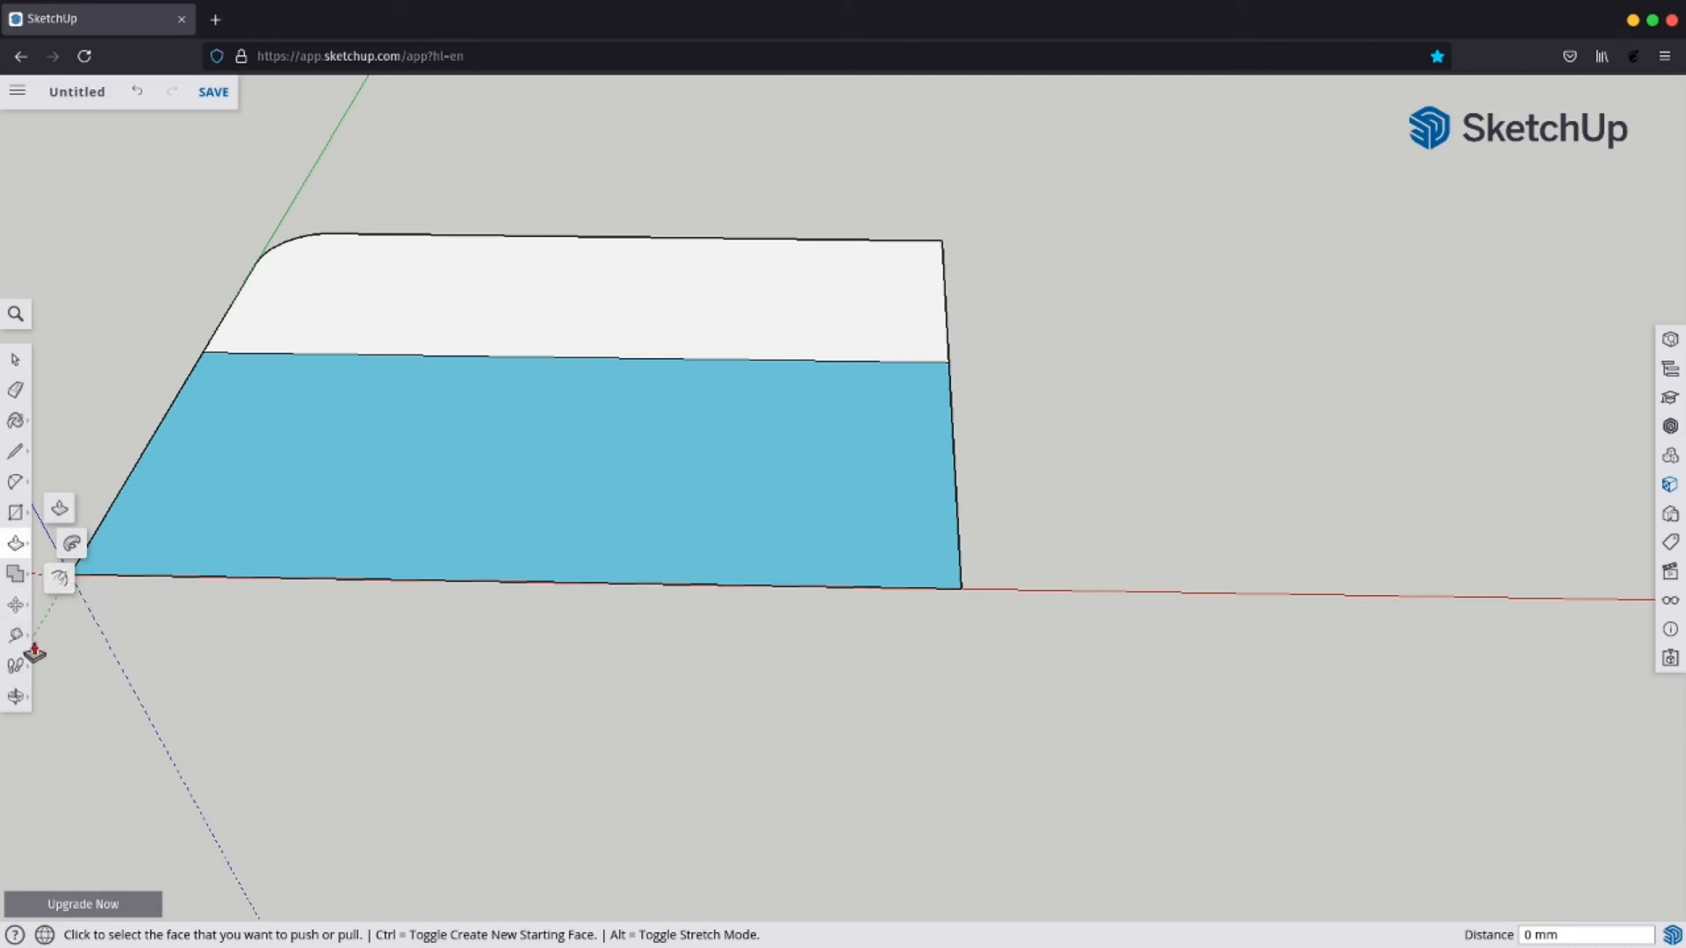
left_click(16, 604)
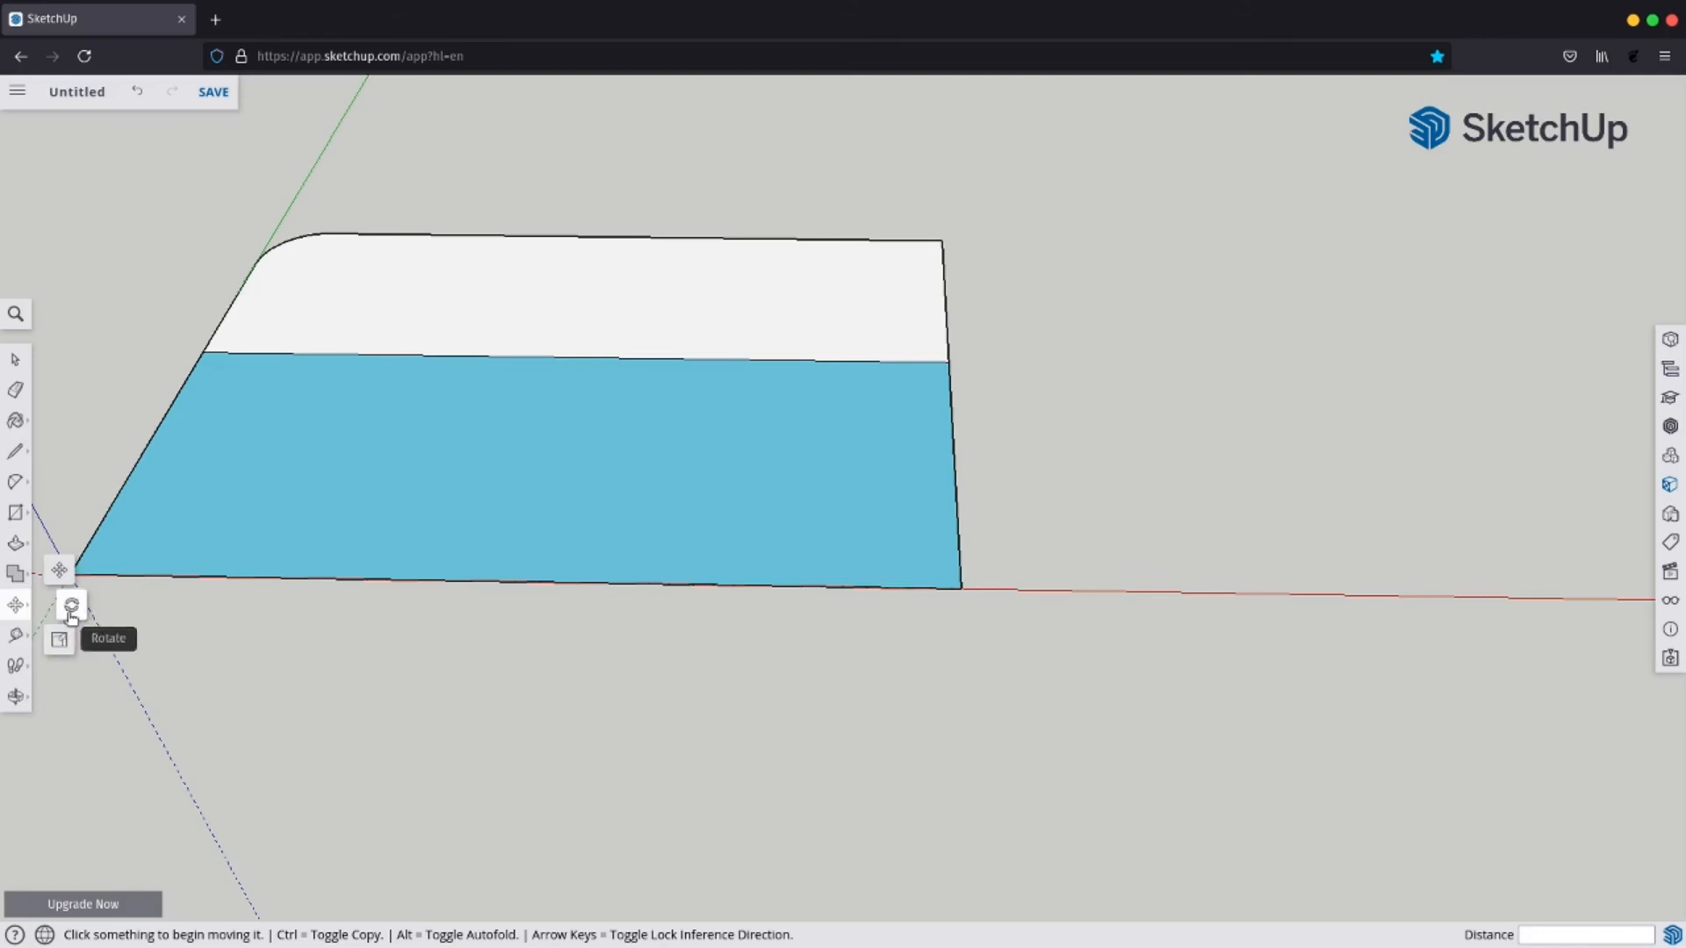
left_click(16, 634)
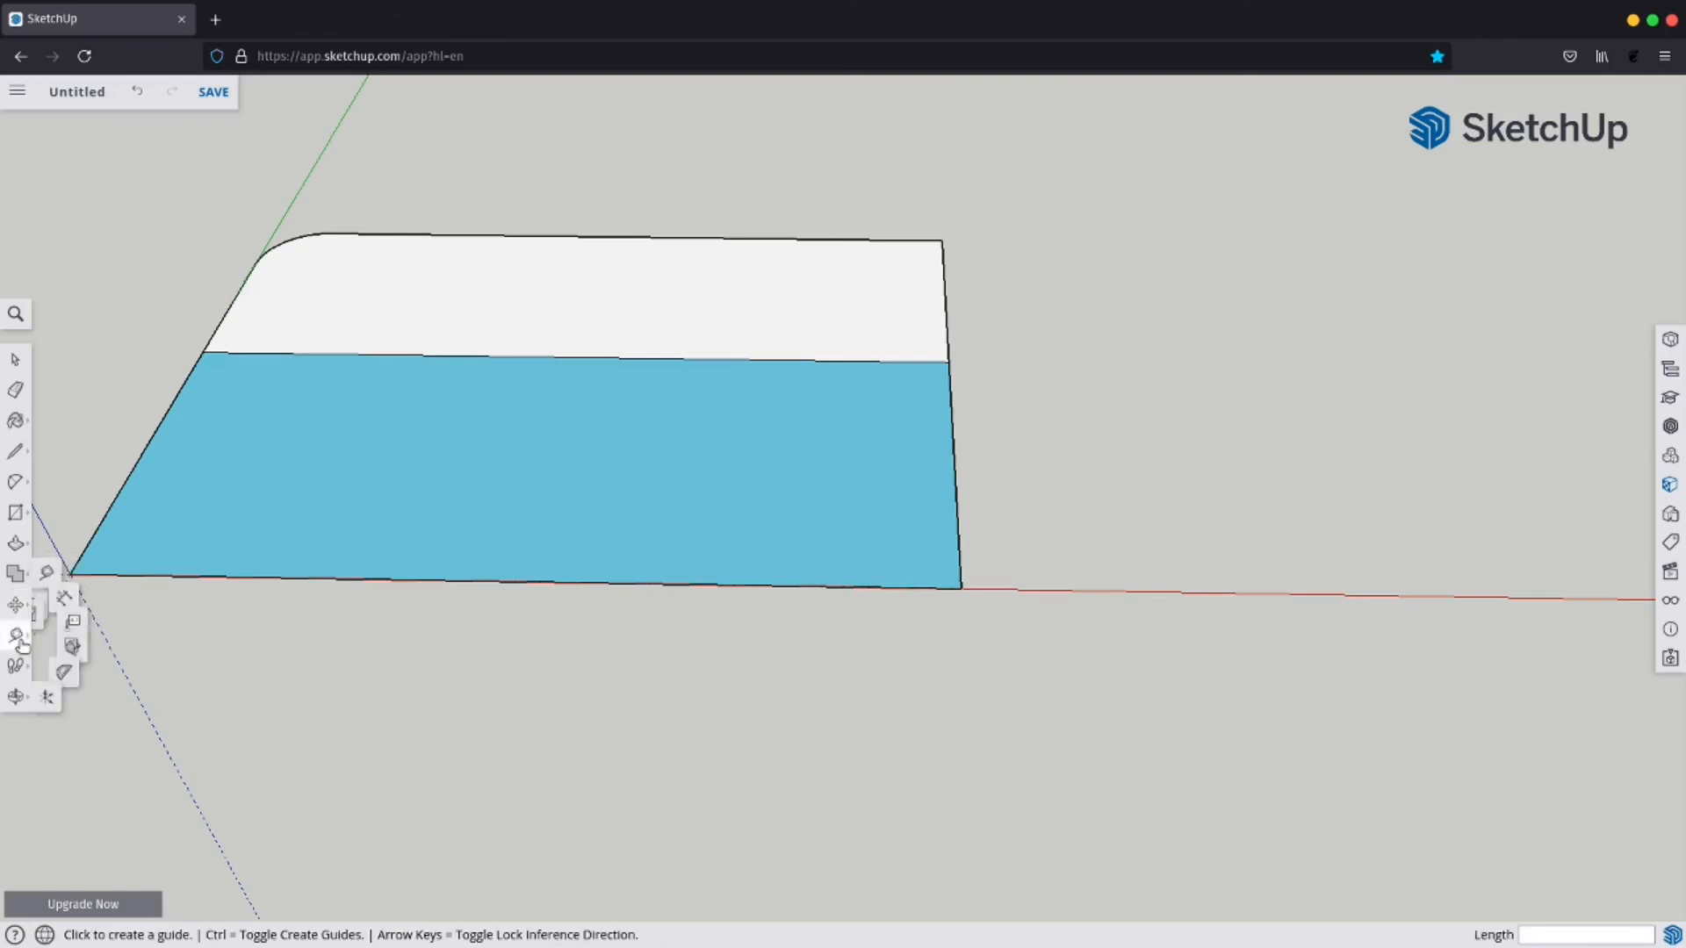
left_click(84, 746)
key("Escape")
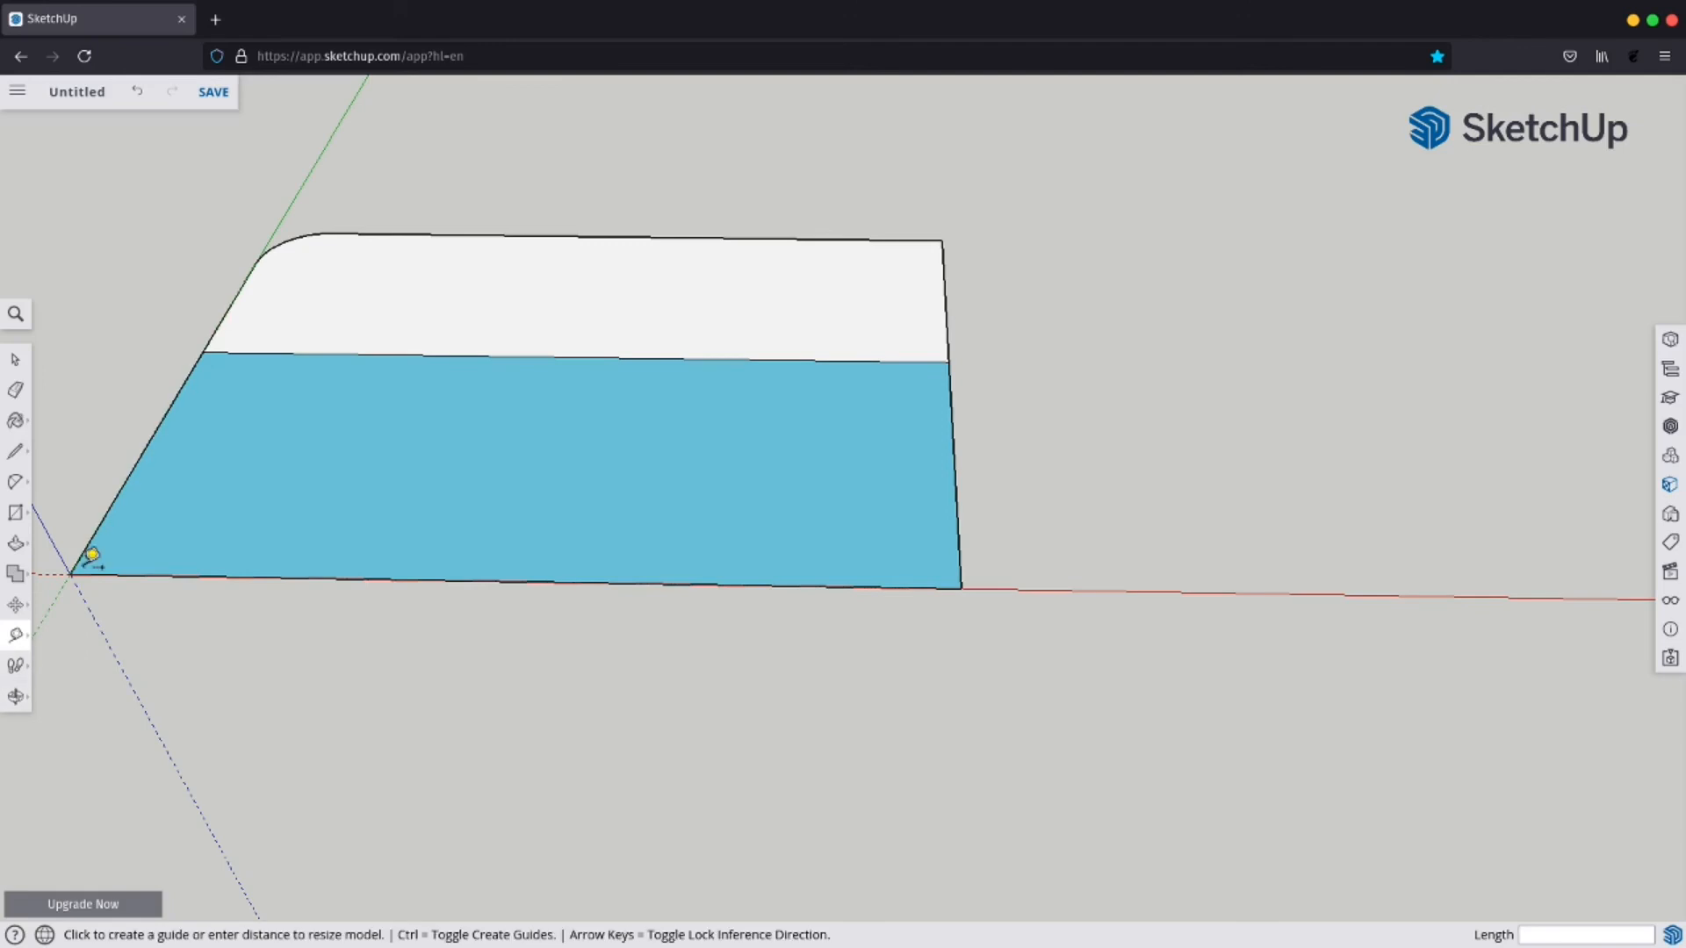
Orbit the view around the painted shape to see it from another angle.
left_click(13, 700)
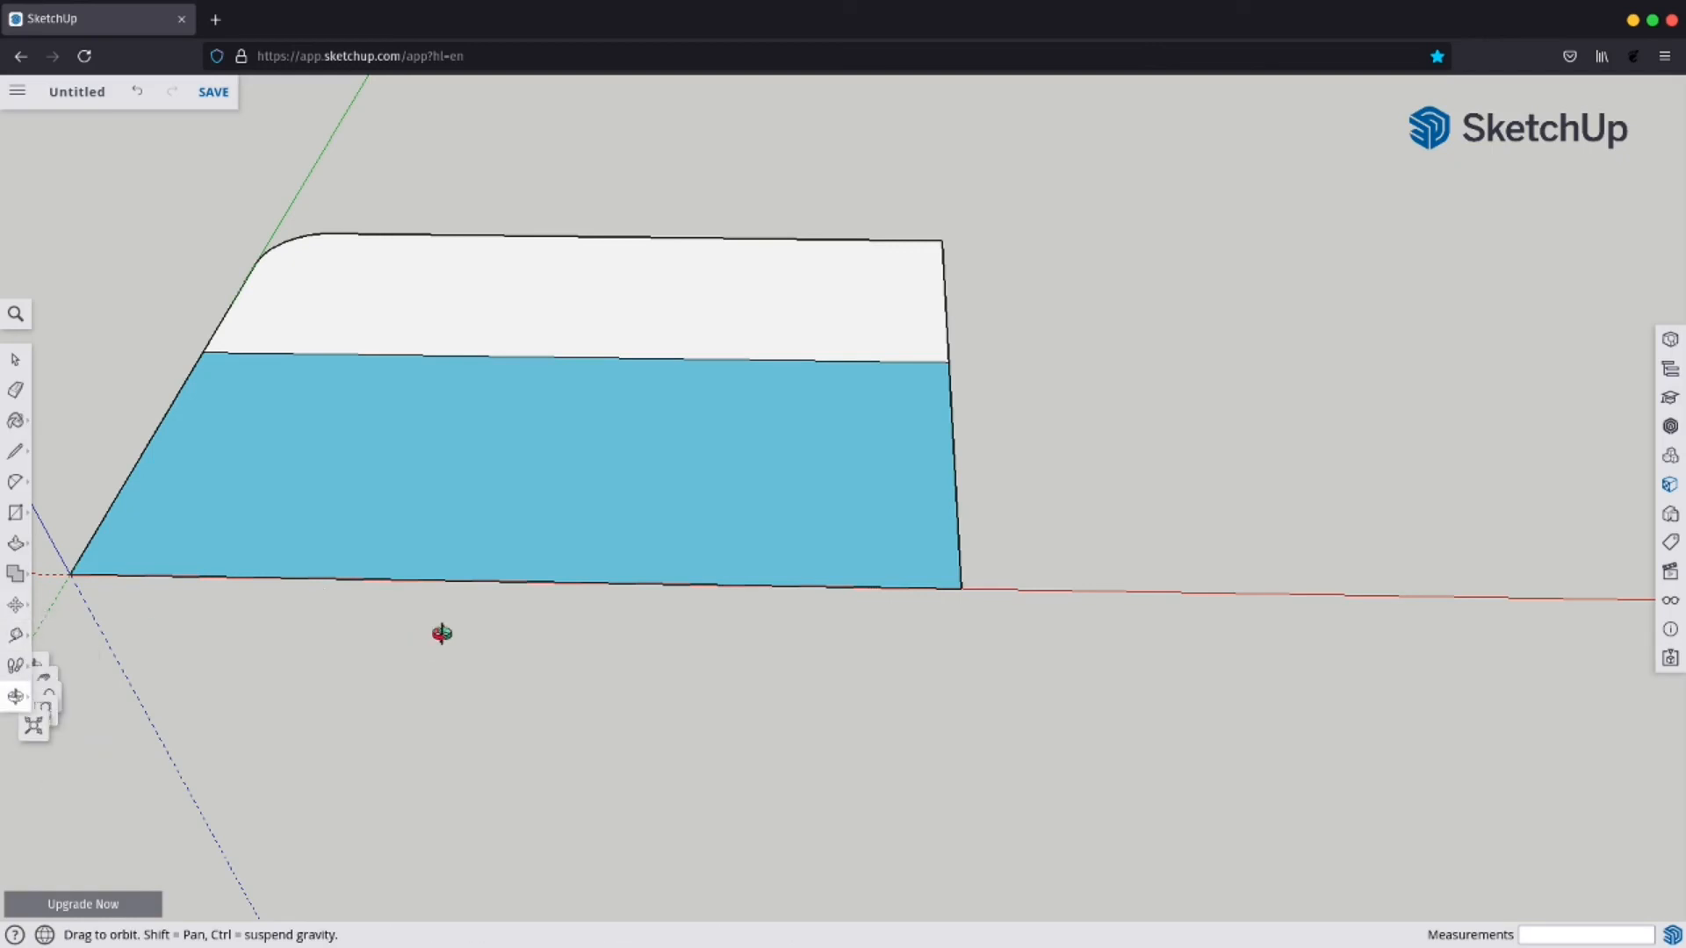
left_click_drag(440, 632, 197, 331)
left_click_drag(471, 398, 293, 395)
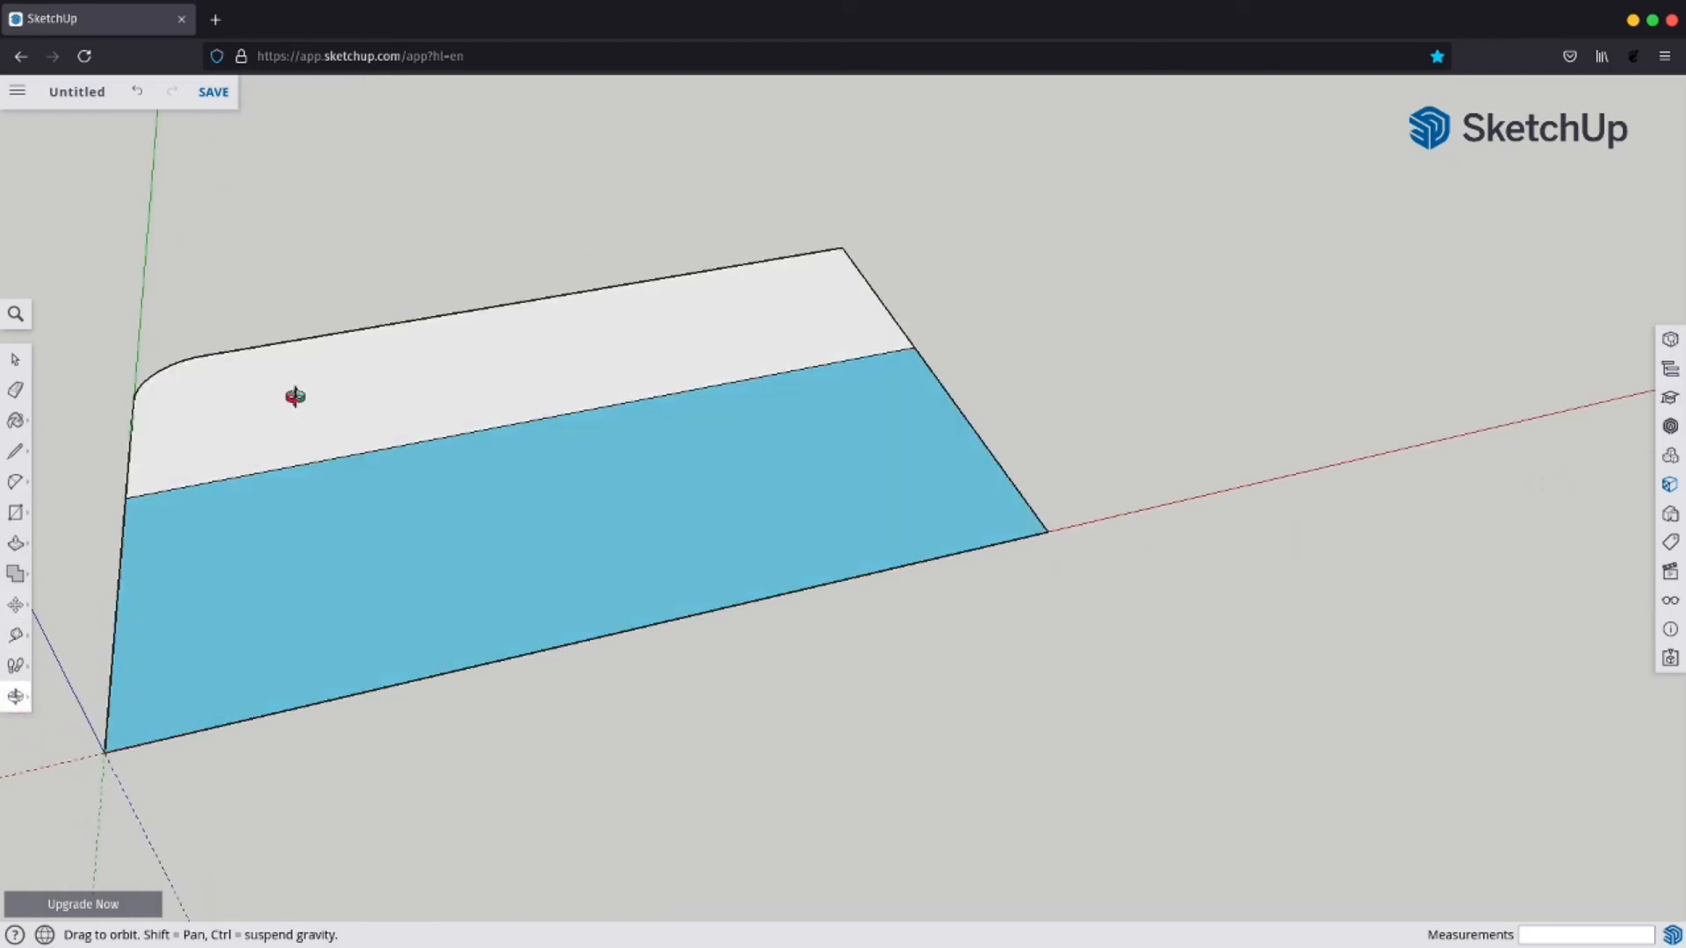
Save the model as "test" in the youtube folder of the SketchUp project.
left_click(218, 95)
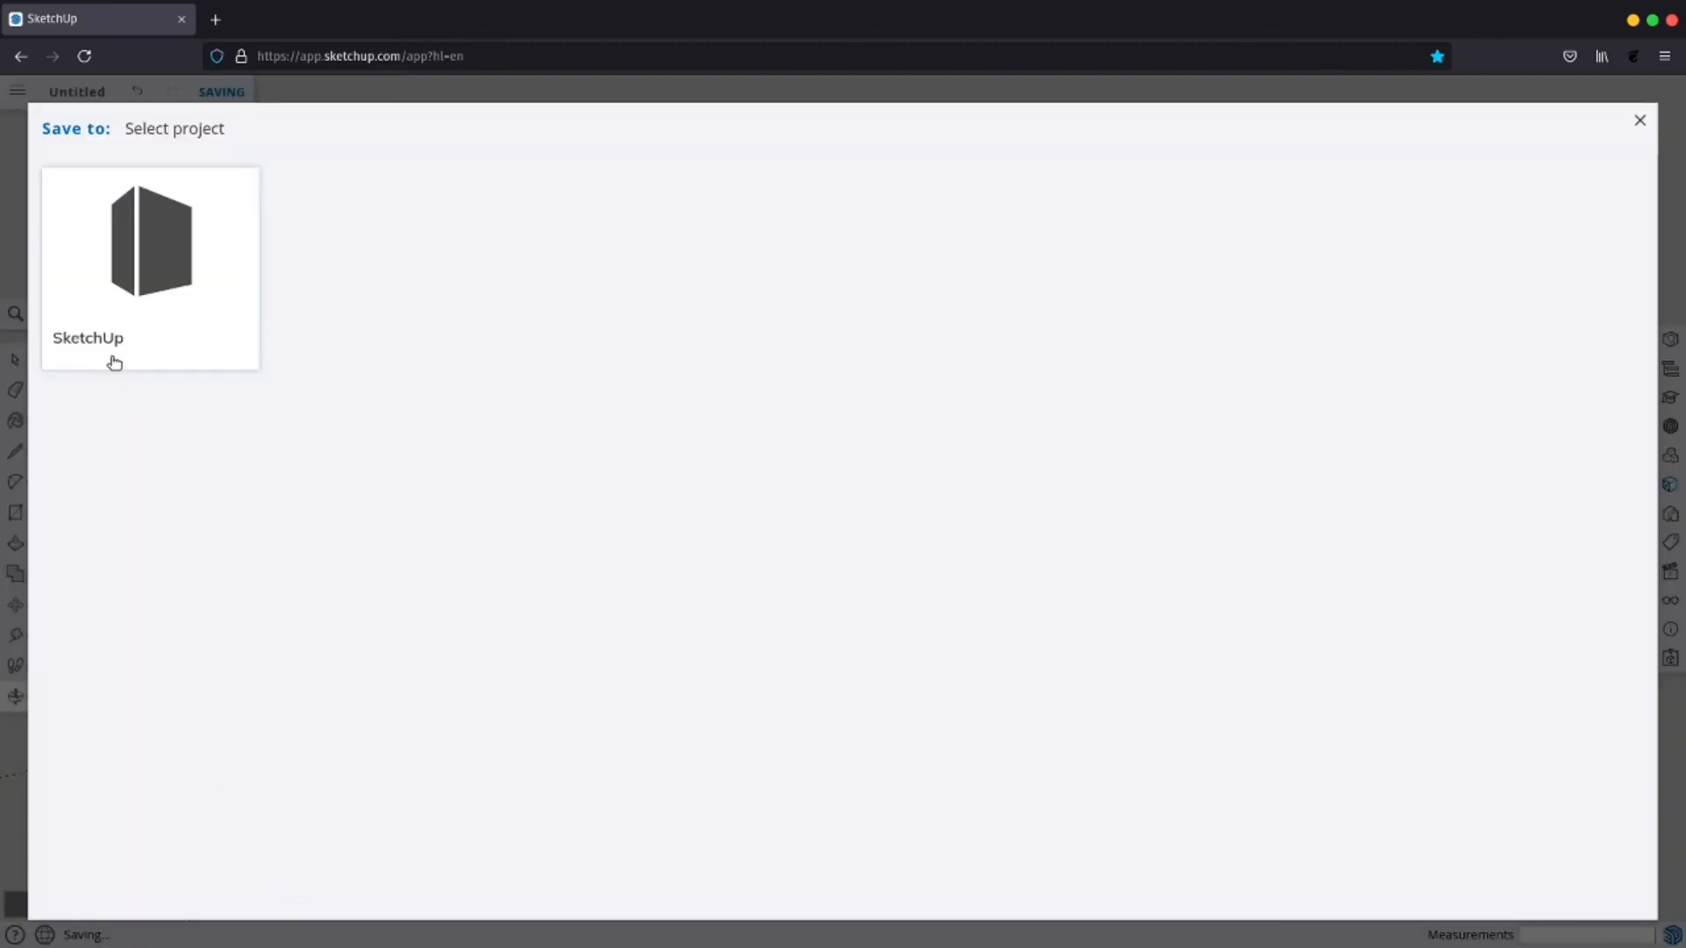
left_click(106, 346)
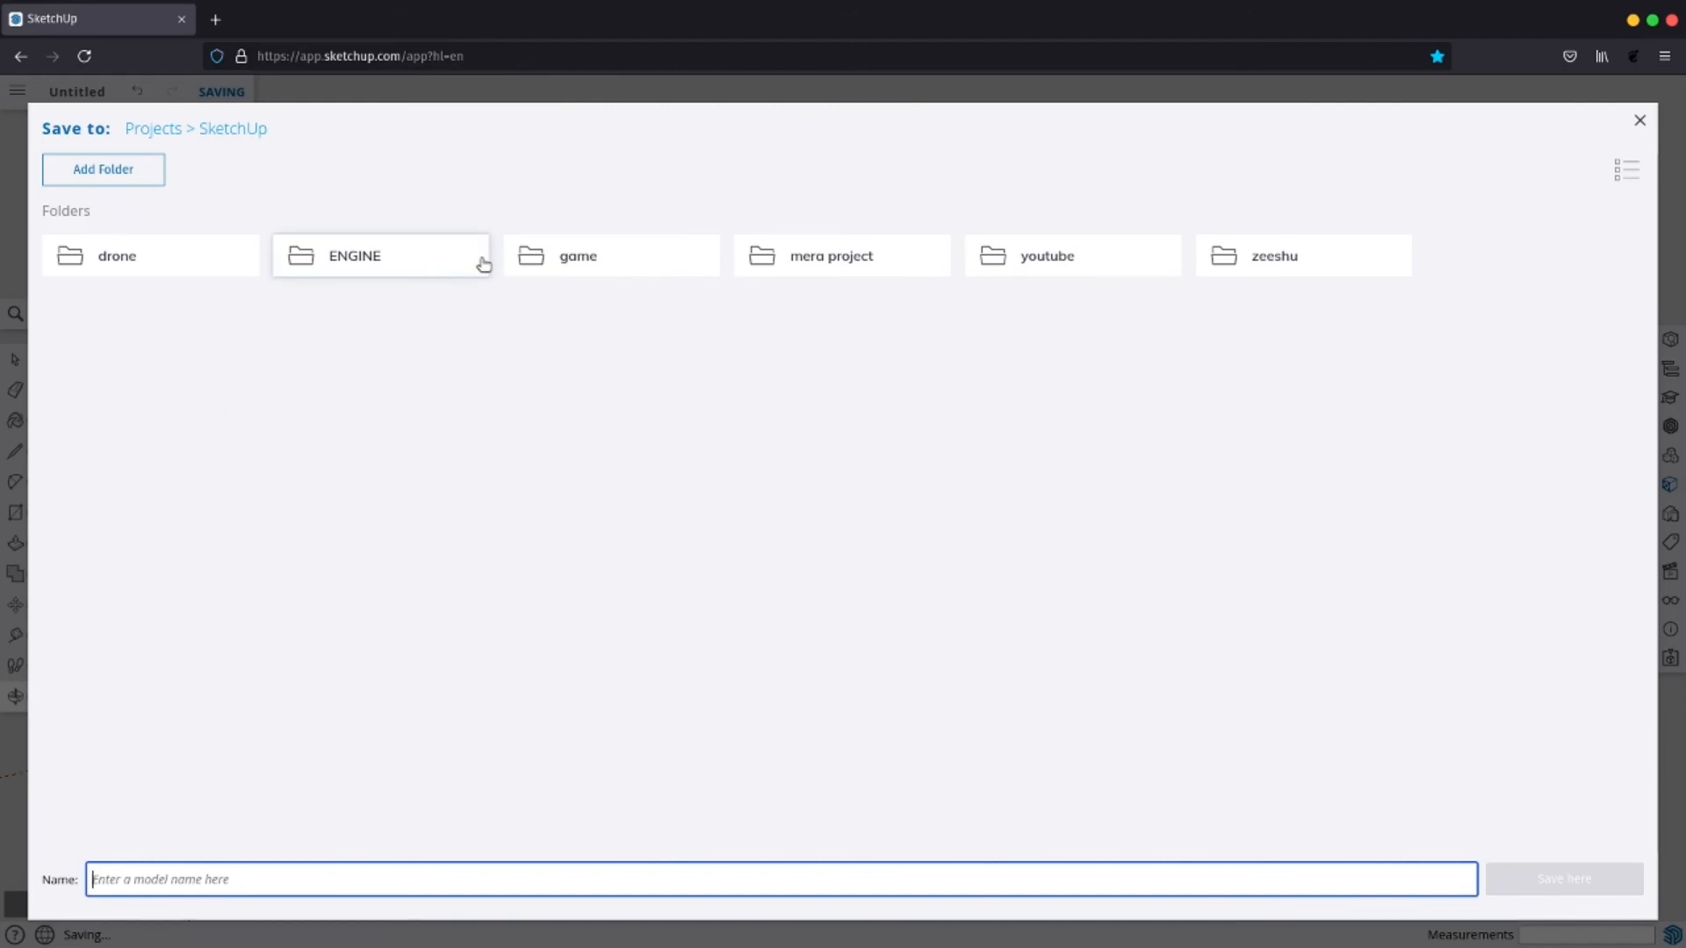
left_click(1038, 263)
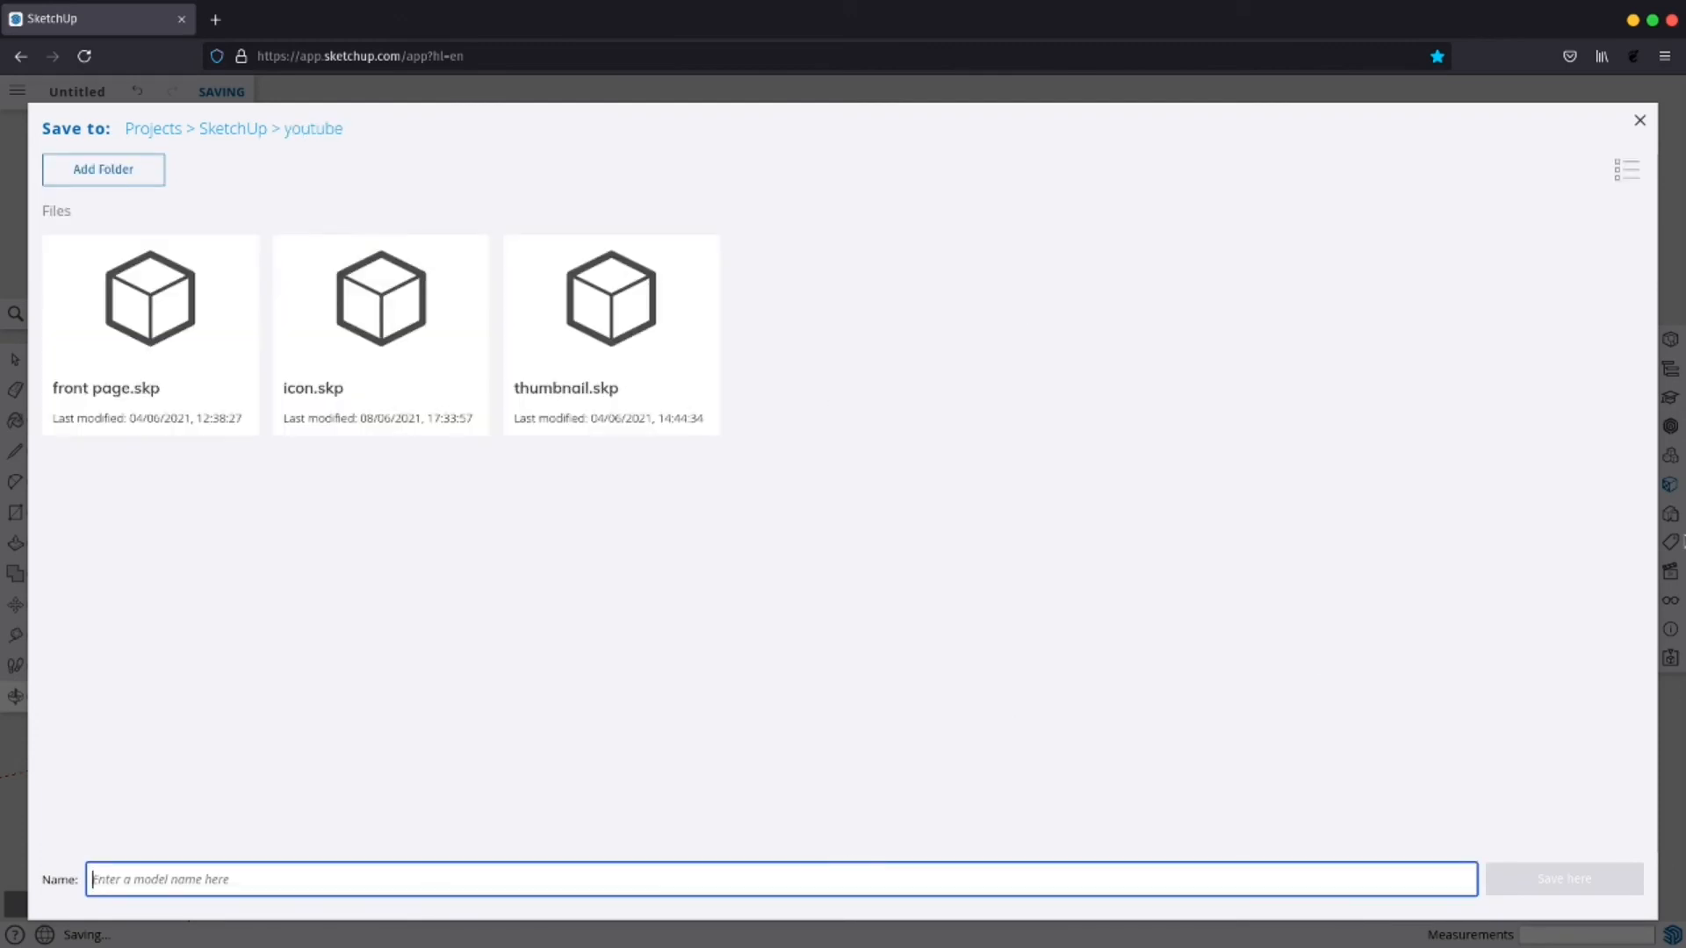
type("t")
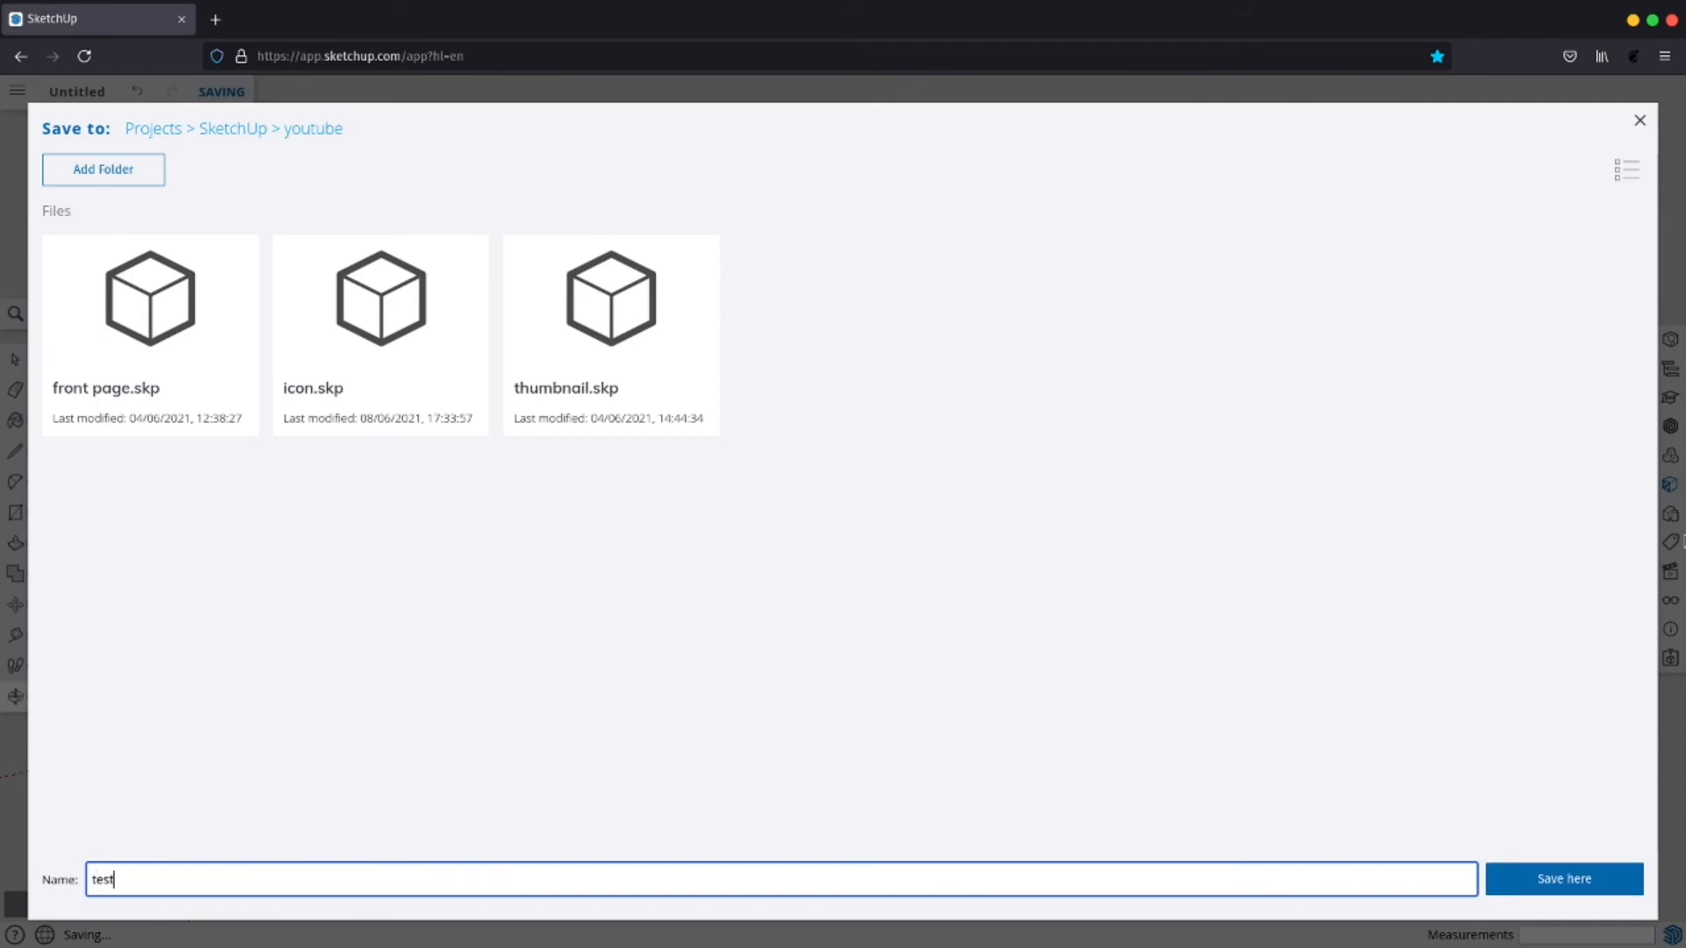
type("est")
key("Return")
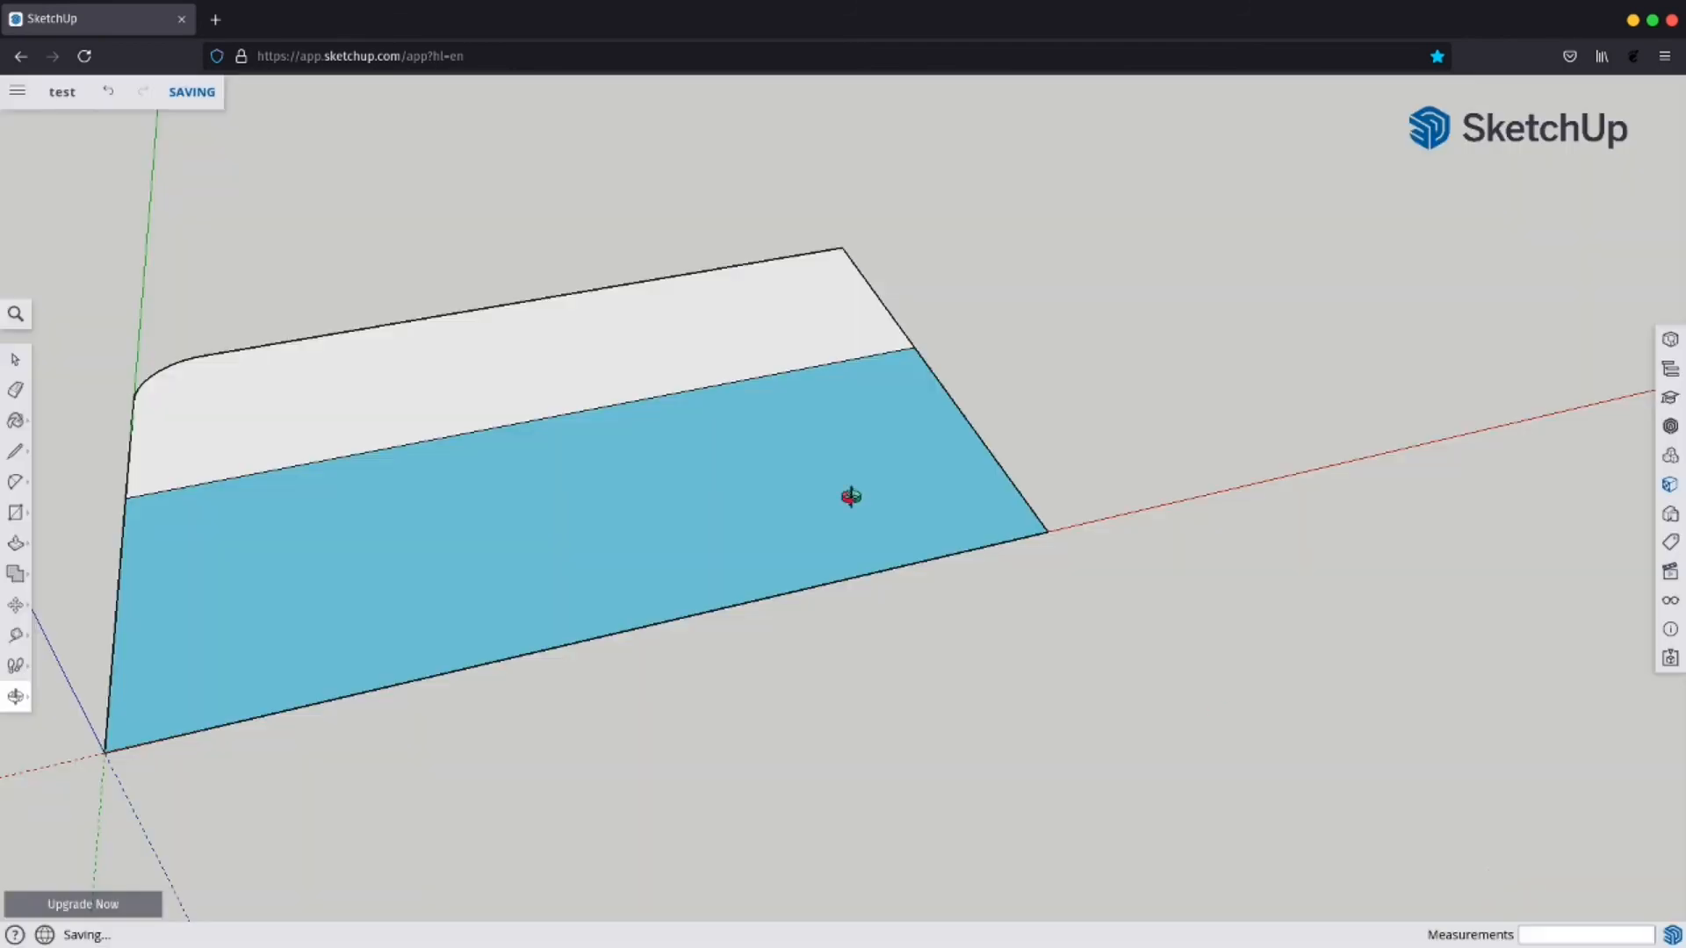